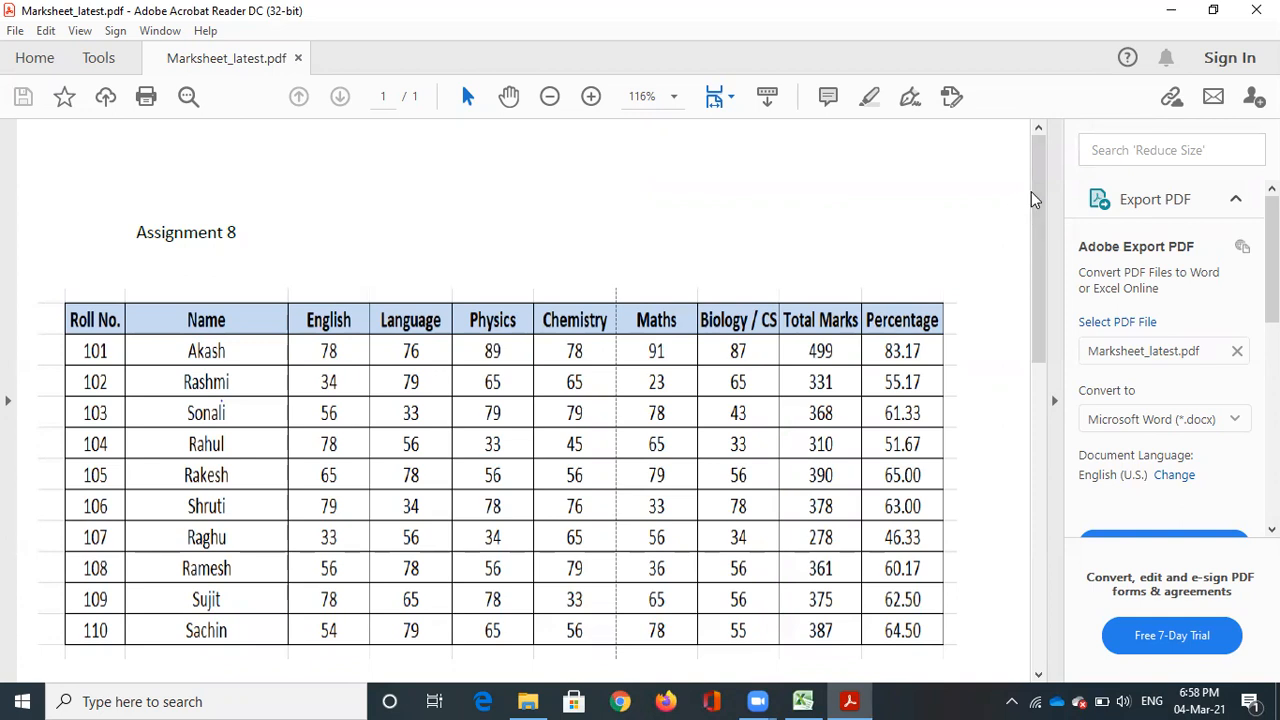
# Switch from the marksheet PDF to Microsoft Excel 2010 with a blank workbook in a maximized window.
pyautogui.moveTo(1033, 188)
pyautogui.mouseDown()
pyautogui.moveTo(1031, 313)
pyautogui.moveTo(1033, 203)
pyautogui.mouseUp()
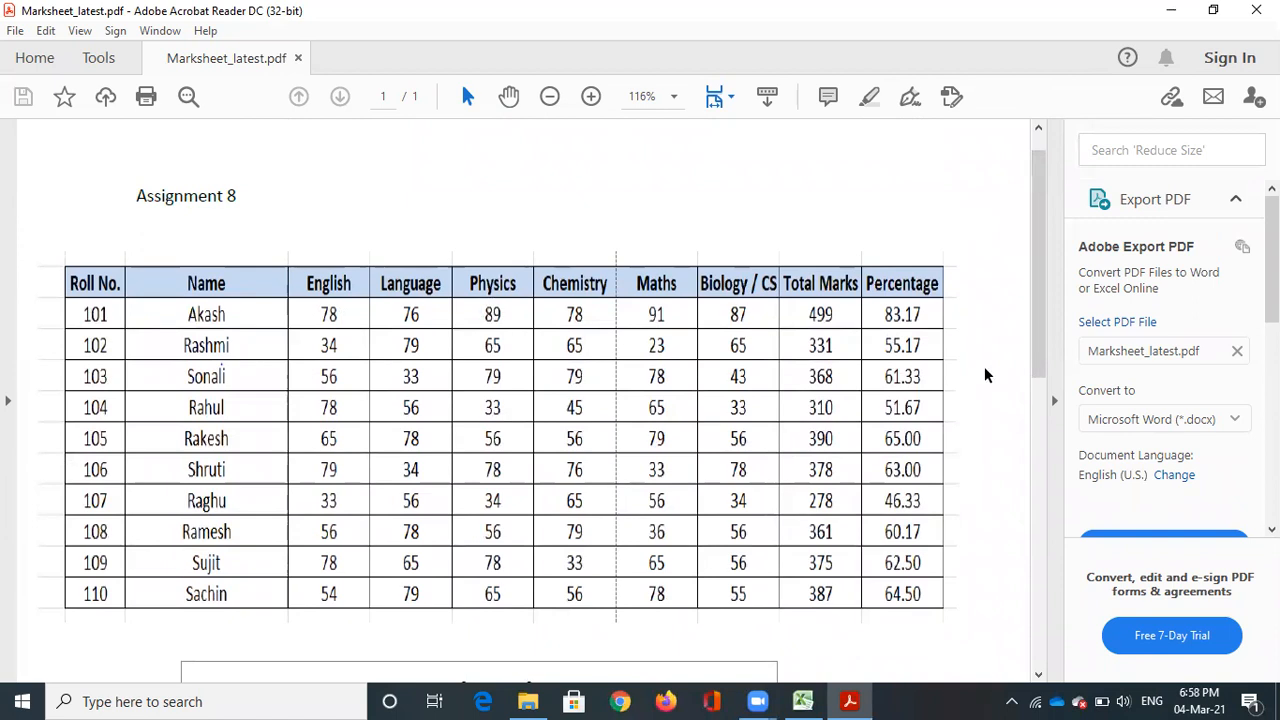
pyautogui.moveTo(1037, 278); pyautogui.dragTo(1006, 277)
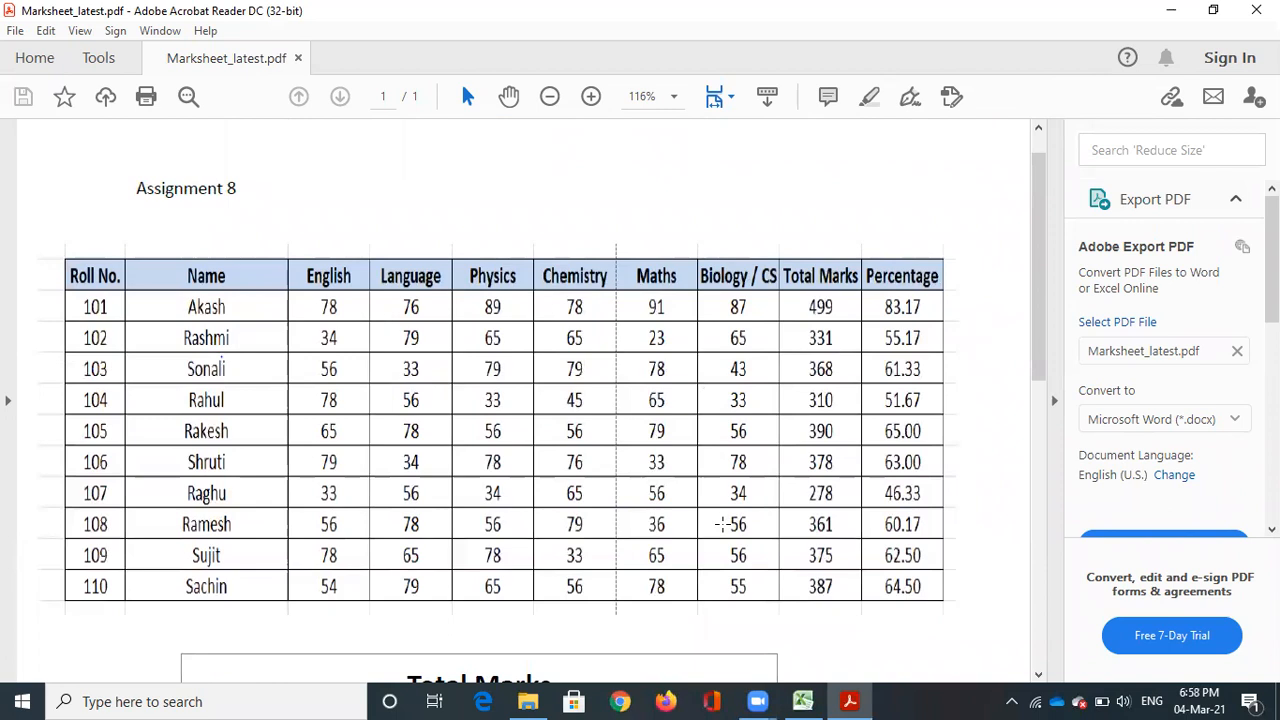
pyautogui.click(290, 698)
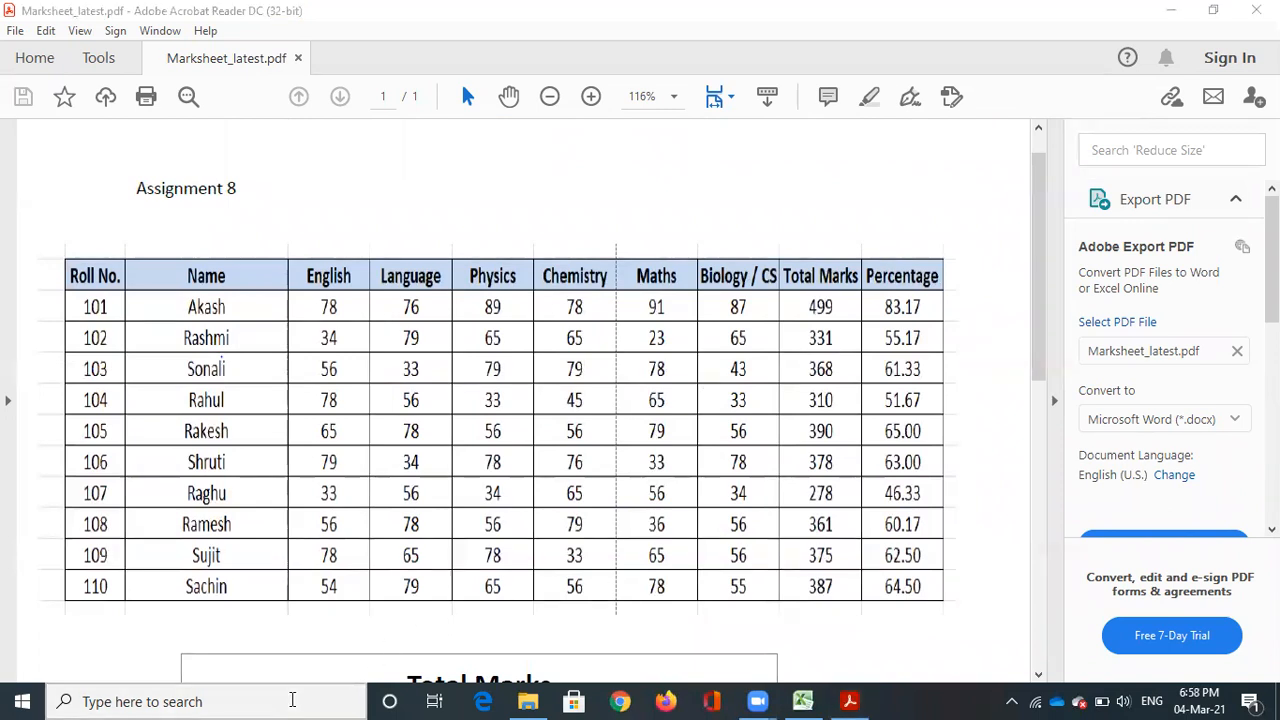
pyautogui.write('exce')
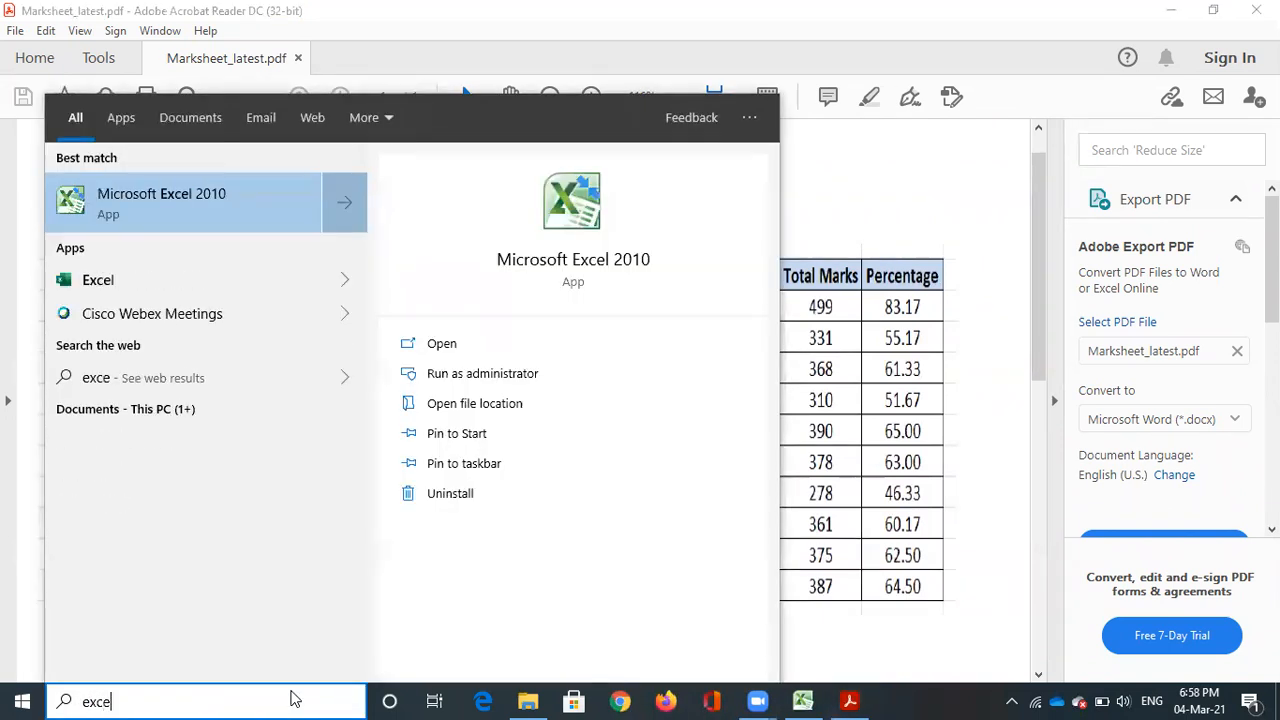
pyautogui.click(239, 213)
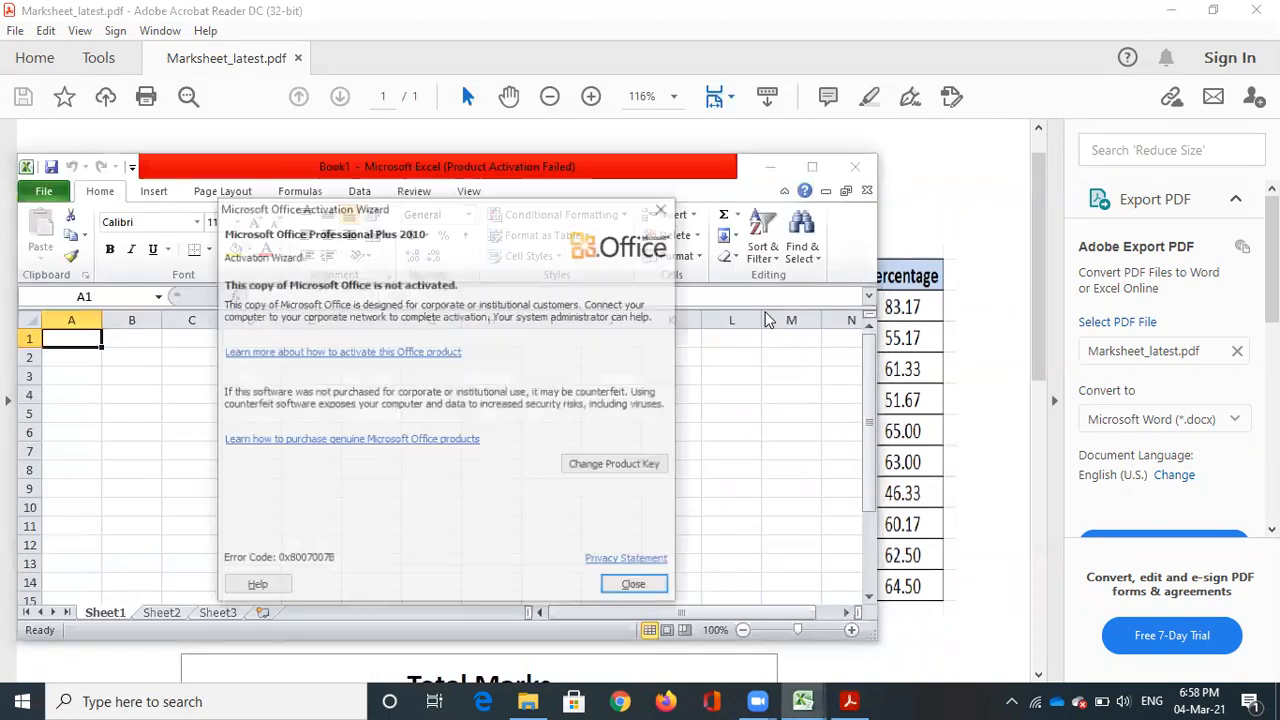
pyautogui.click(668, 210)
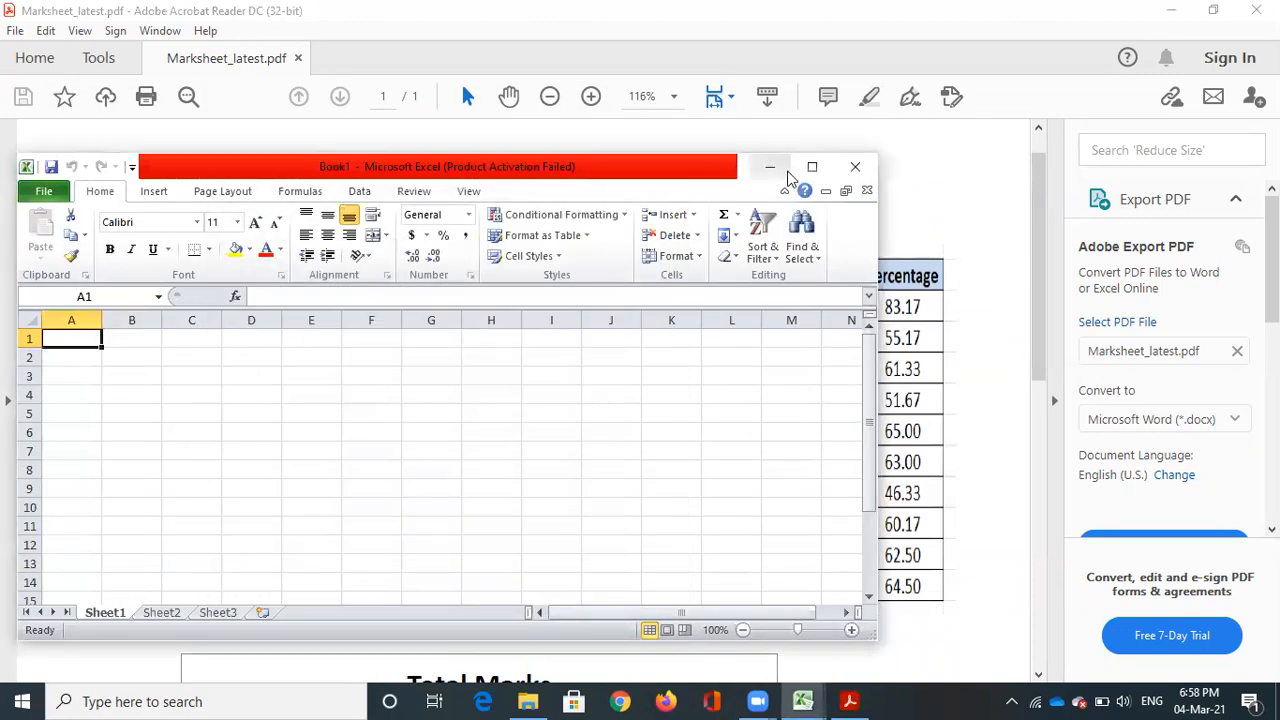
pyautogui.click(812, 165)
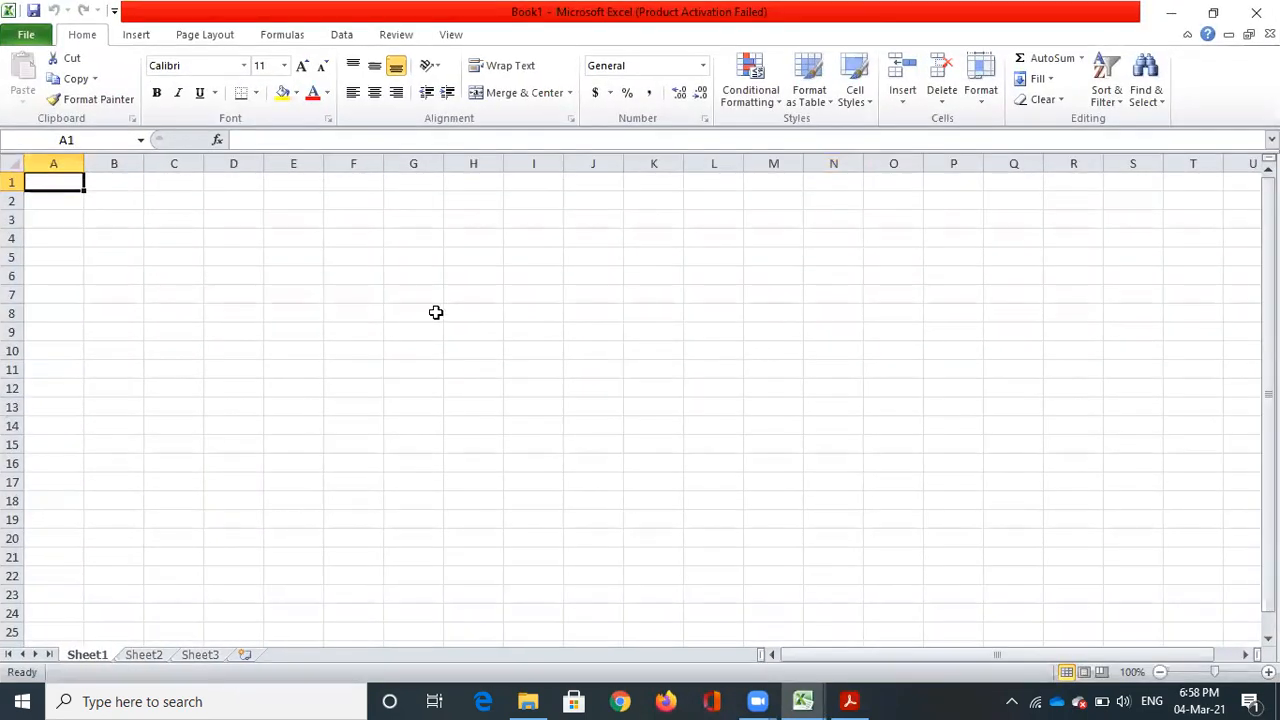
# Enter the column headers Roll NO, Name, English and Language in cells E4 to H4.
pyautogui.click(289, 244)
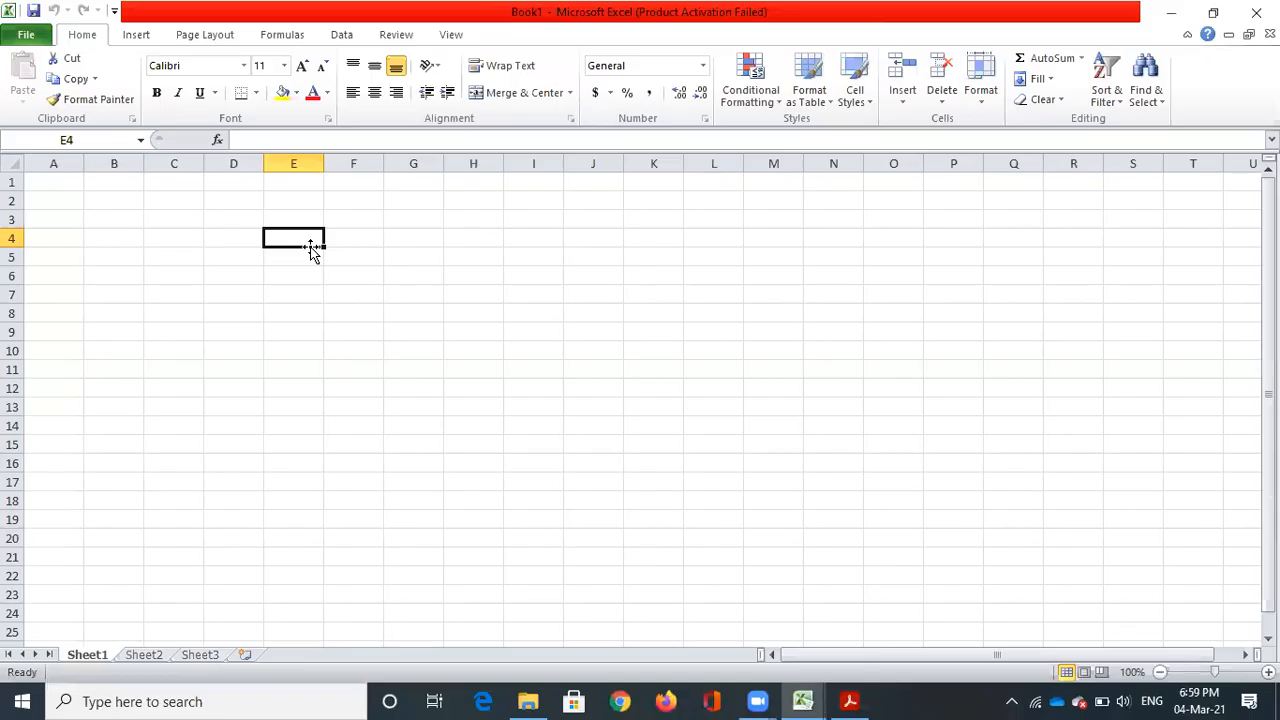
pyautogui.doubleClick(292, 238)
pyautogui.write('Roll NO')
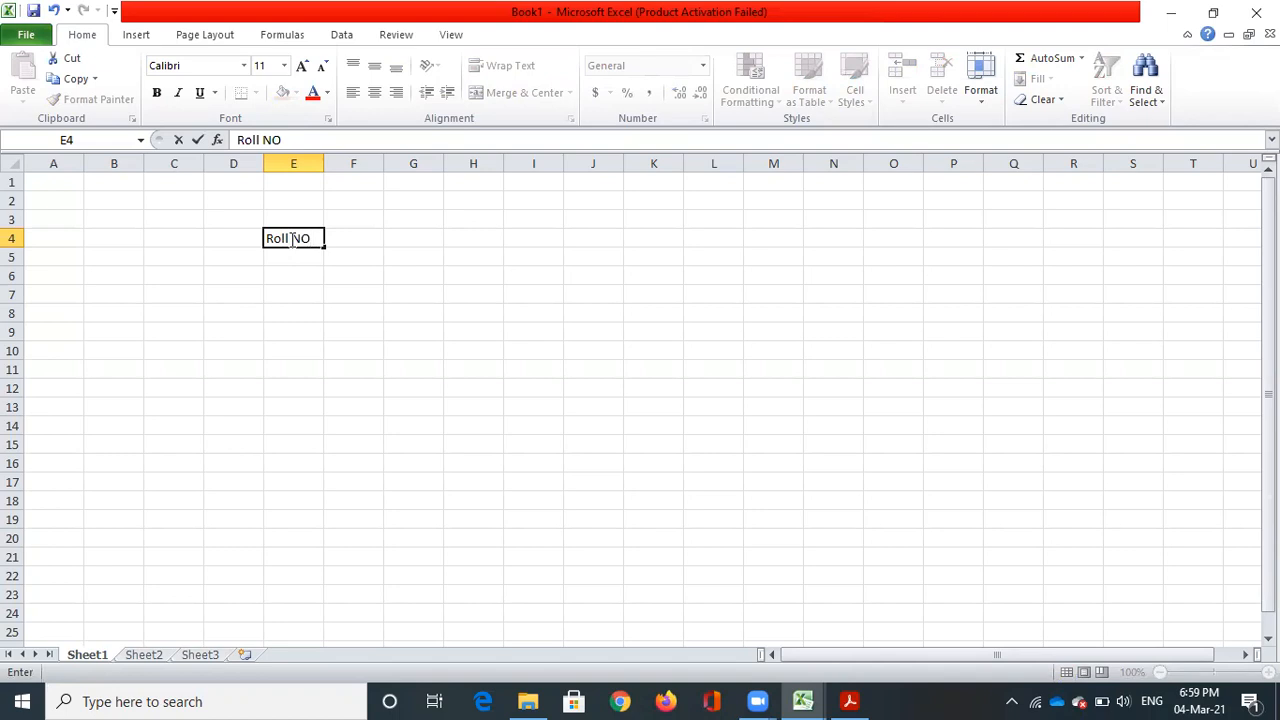
pyautogui.press('Tab')
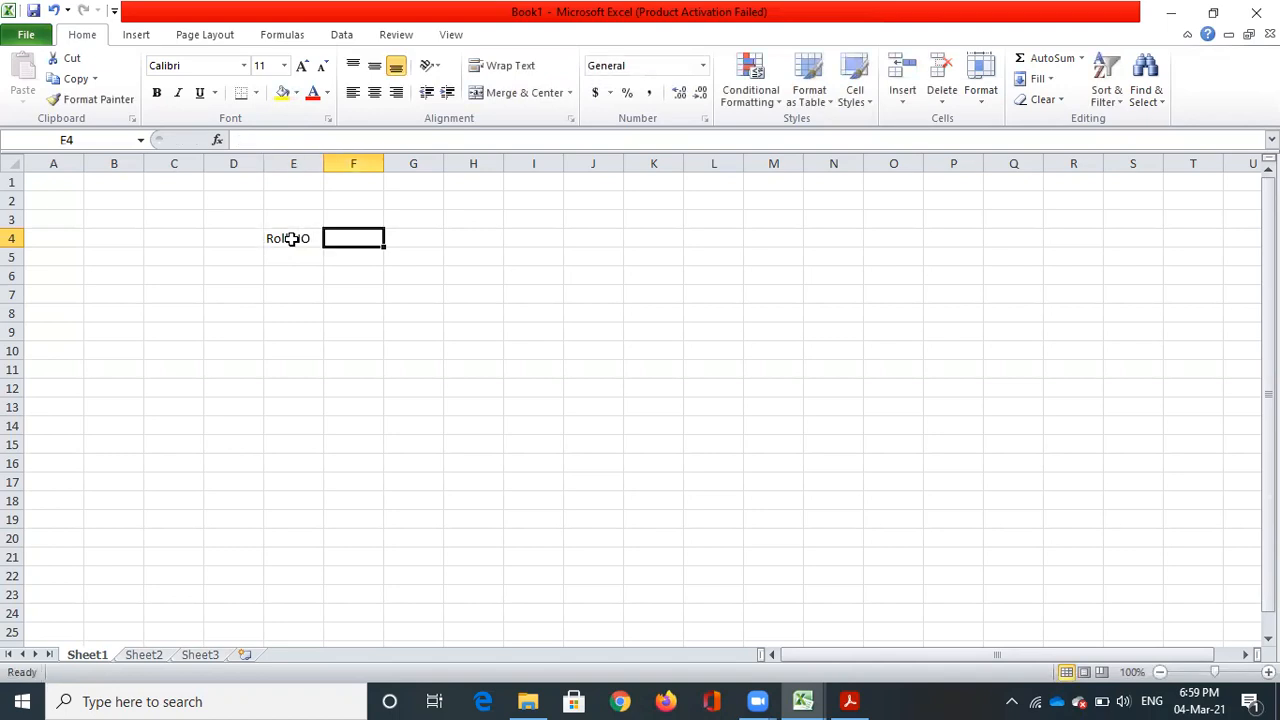
pyautogui.write('Name')
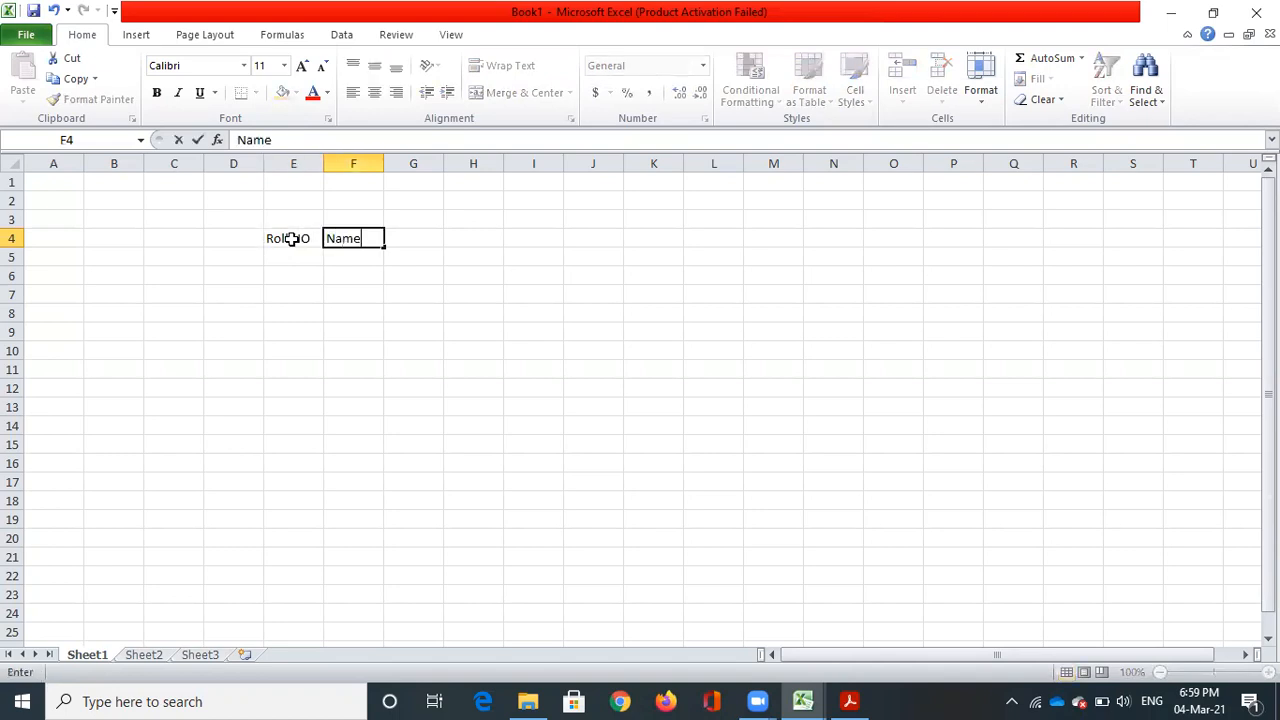
pyautogui.press('Tab')
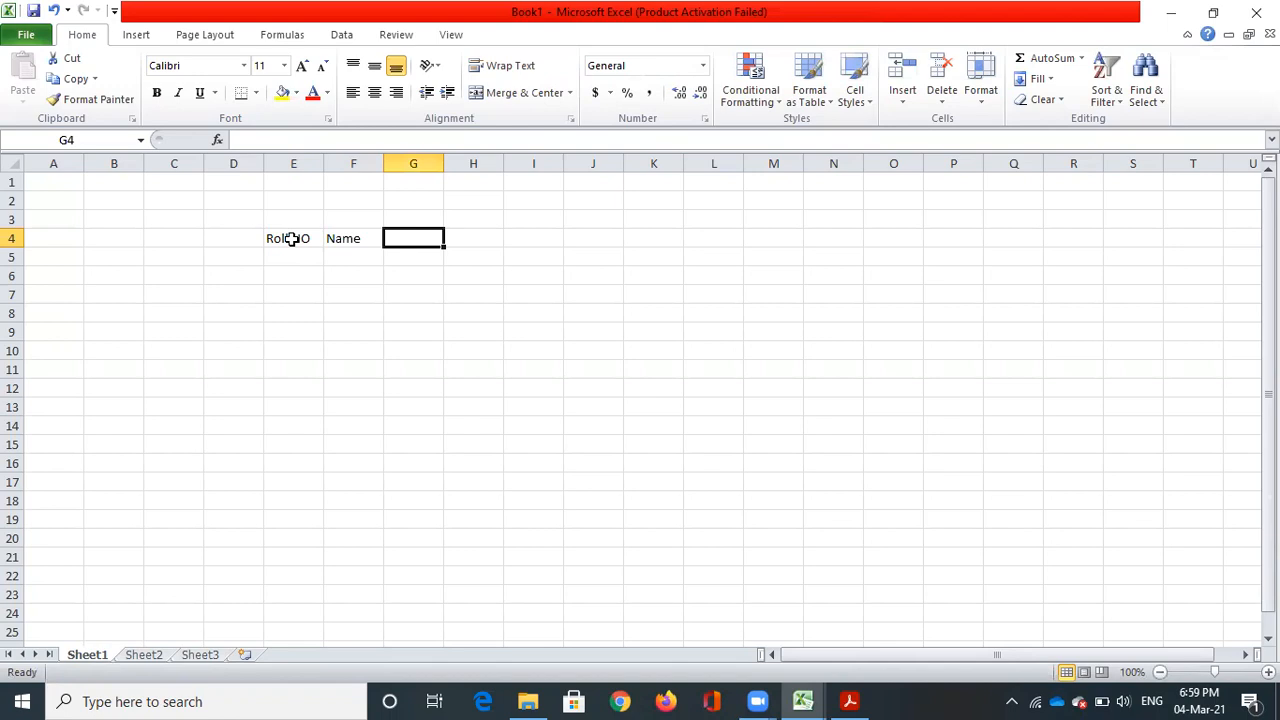
pyautogui.write('En')
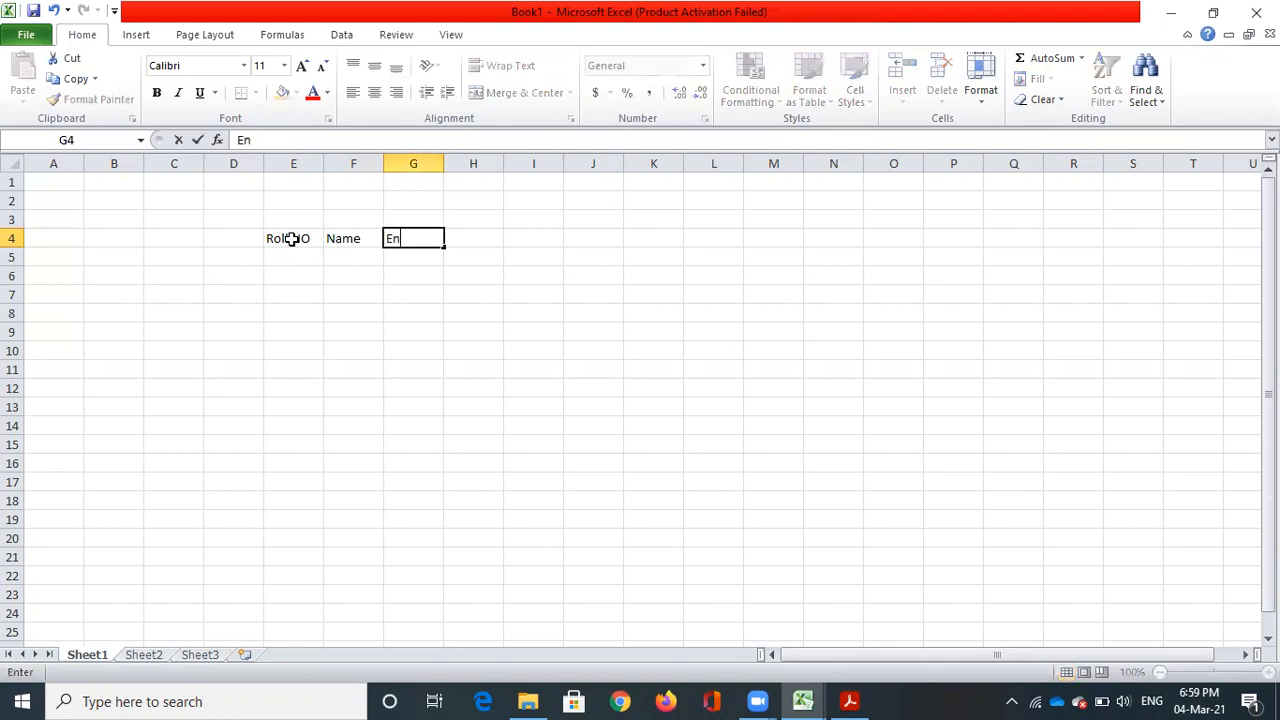
pyautogui.write('glish')
pyautogui.press('Tab')
pyautogui.write('Language')
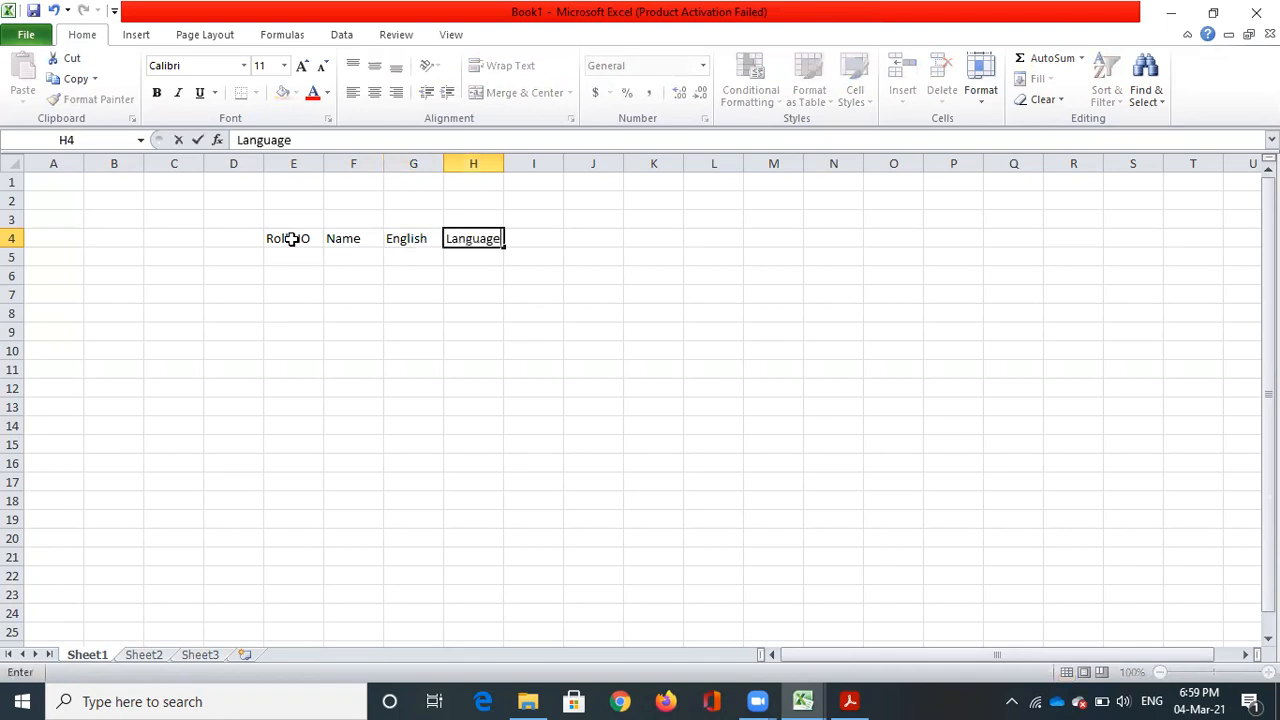
# Continue the header row with Physics, Chemistry, Maths and Biology/CS in cells I4 to L4.
pyautogui.press('Tab')
pyautogui.write('Phu')
pyautogui.press('BackSpace')
pyautogui.write('ysics')
pyautogui.press('Tab')
pyautogui.write('Chemistry')
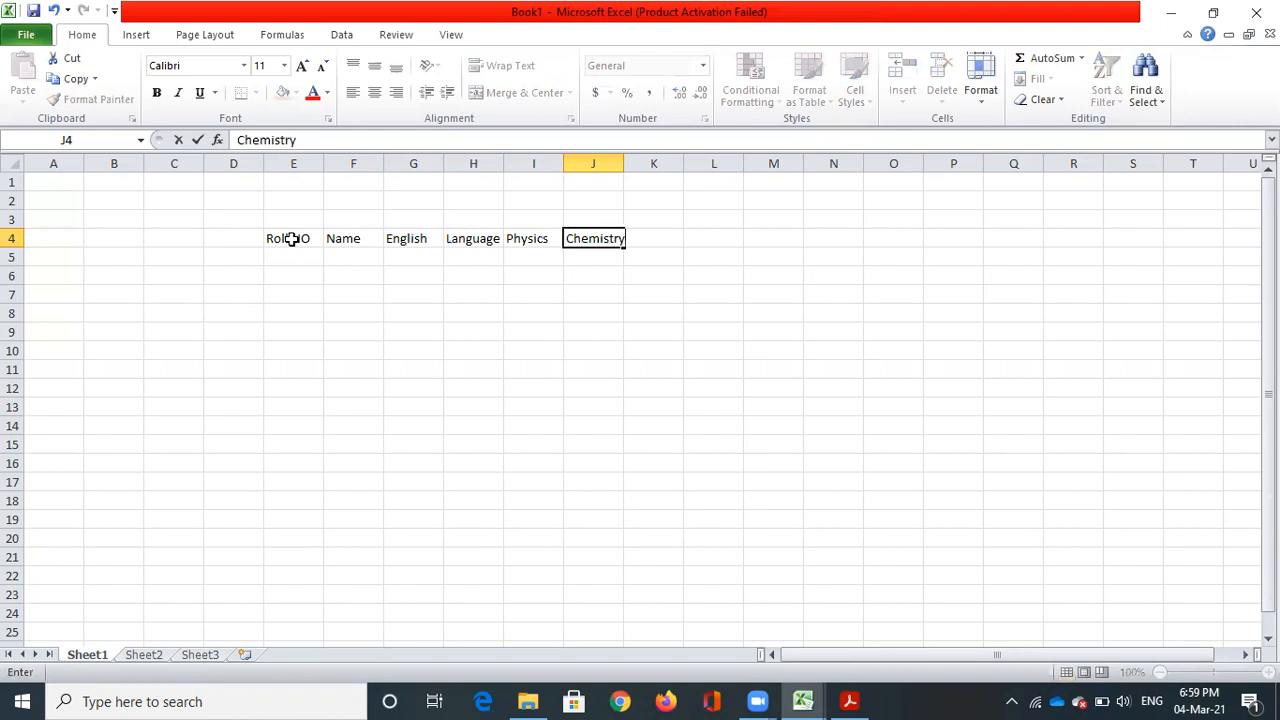
pyautogui.press('Tab')
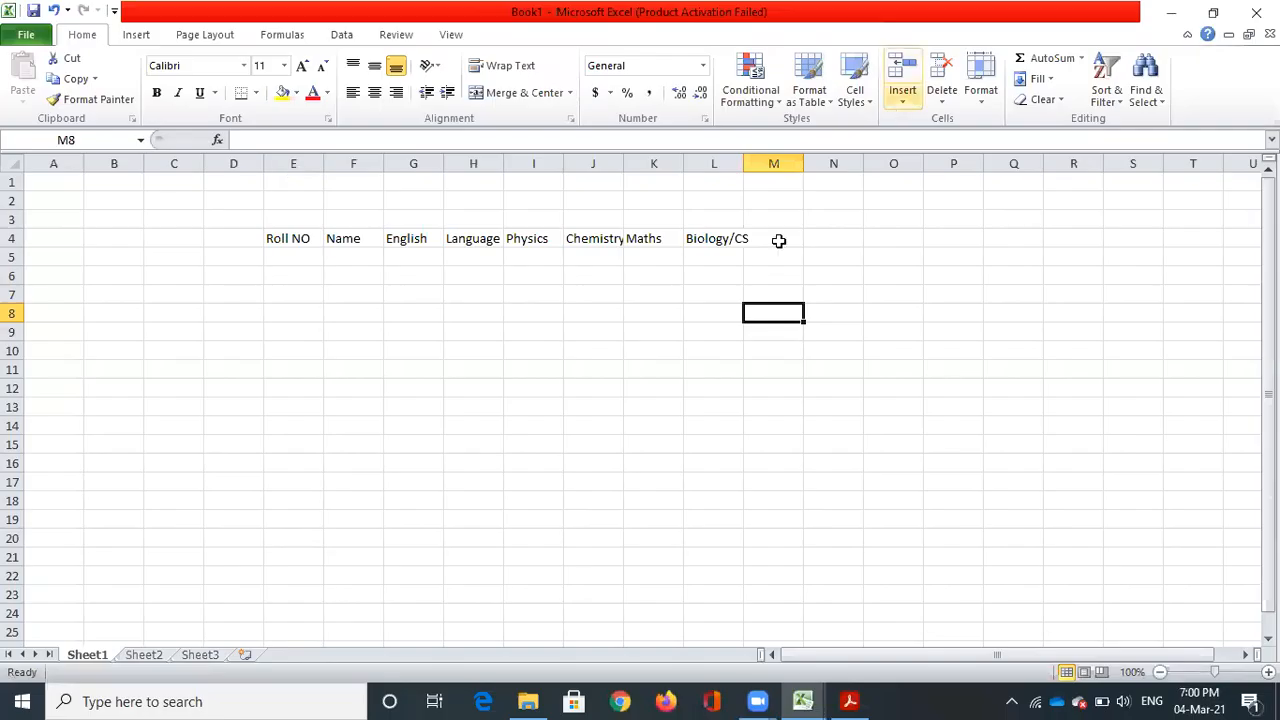
# Widen columns L, J and H so the Biology/CS, Chemistry and Language headers fit.
pyautogui.moveTo(743, 161); pyautogui.dragTo(763, 161)
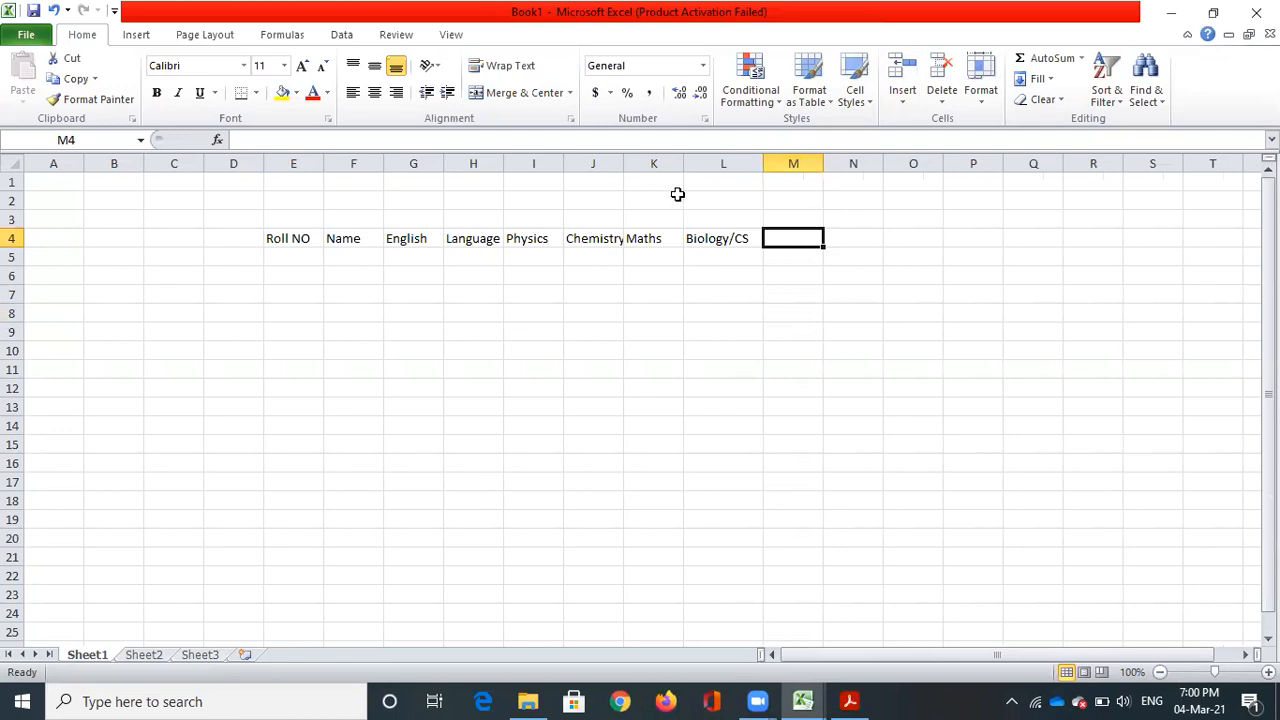
pyautogui.moveTo(620, 161); pyautogui.dragTo(641, 161)
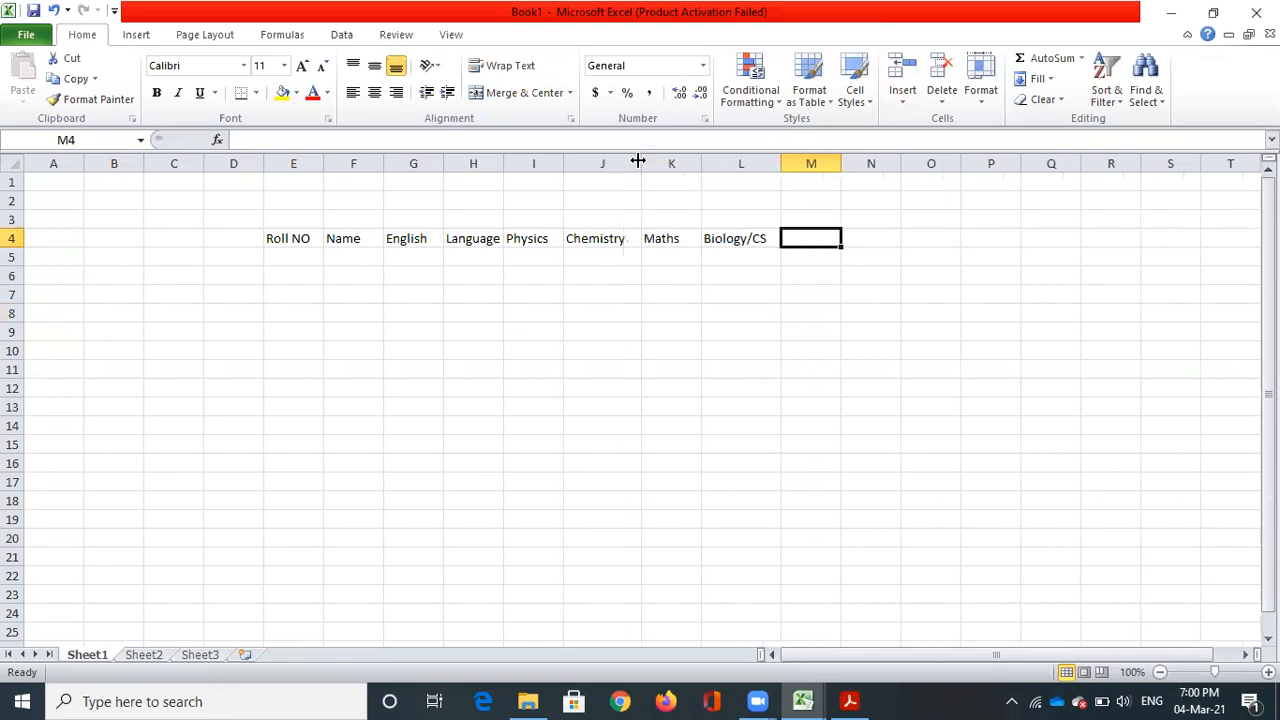
pyautogui.moveTo(499, 157); pyautogui.dragTo(516, 160)
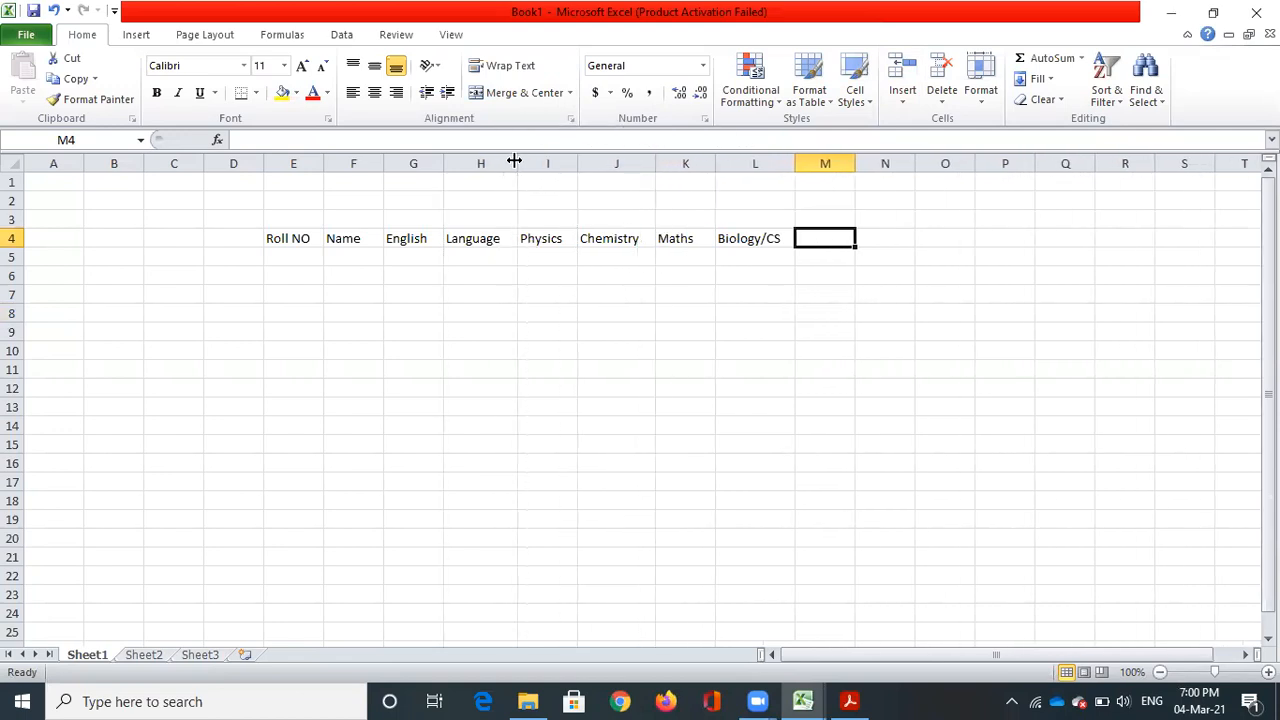
# Enter the header Total Marks in cell M4 and widen column M to fit it.
pyautogui.doubleClick(816, 238)
pyautogui.write('To')
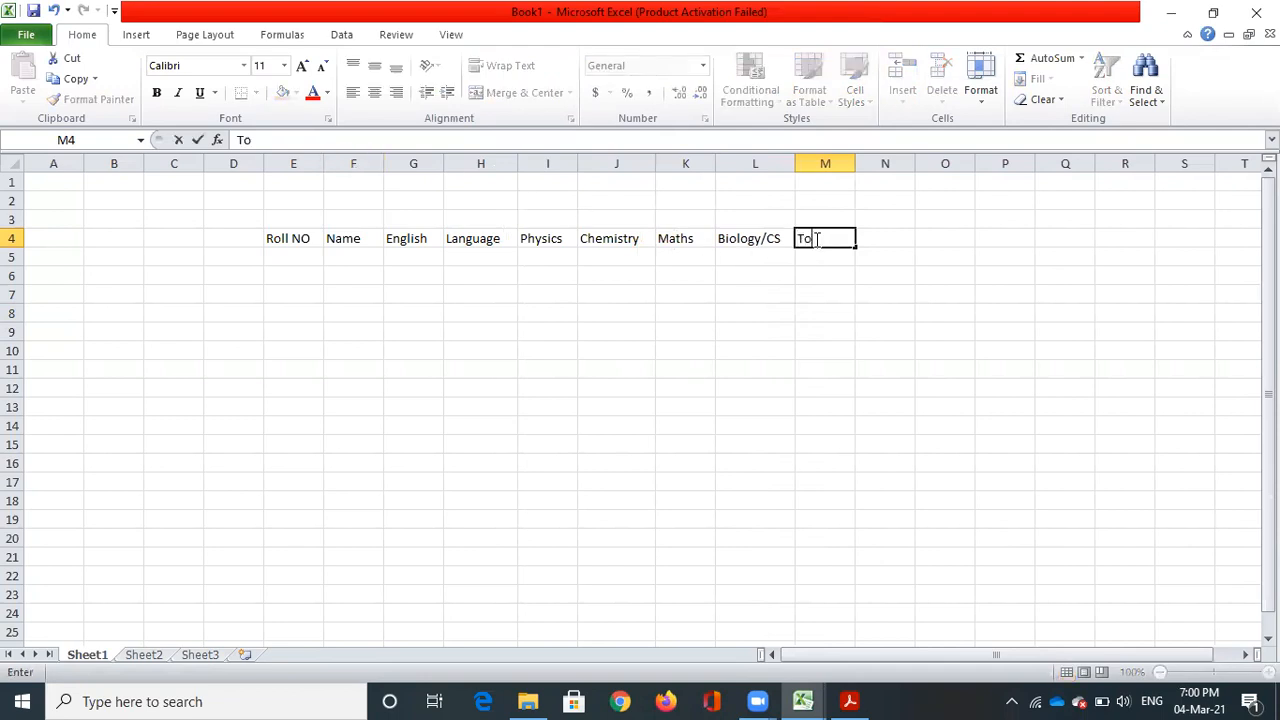
pyautogui.write('tal Marks')
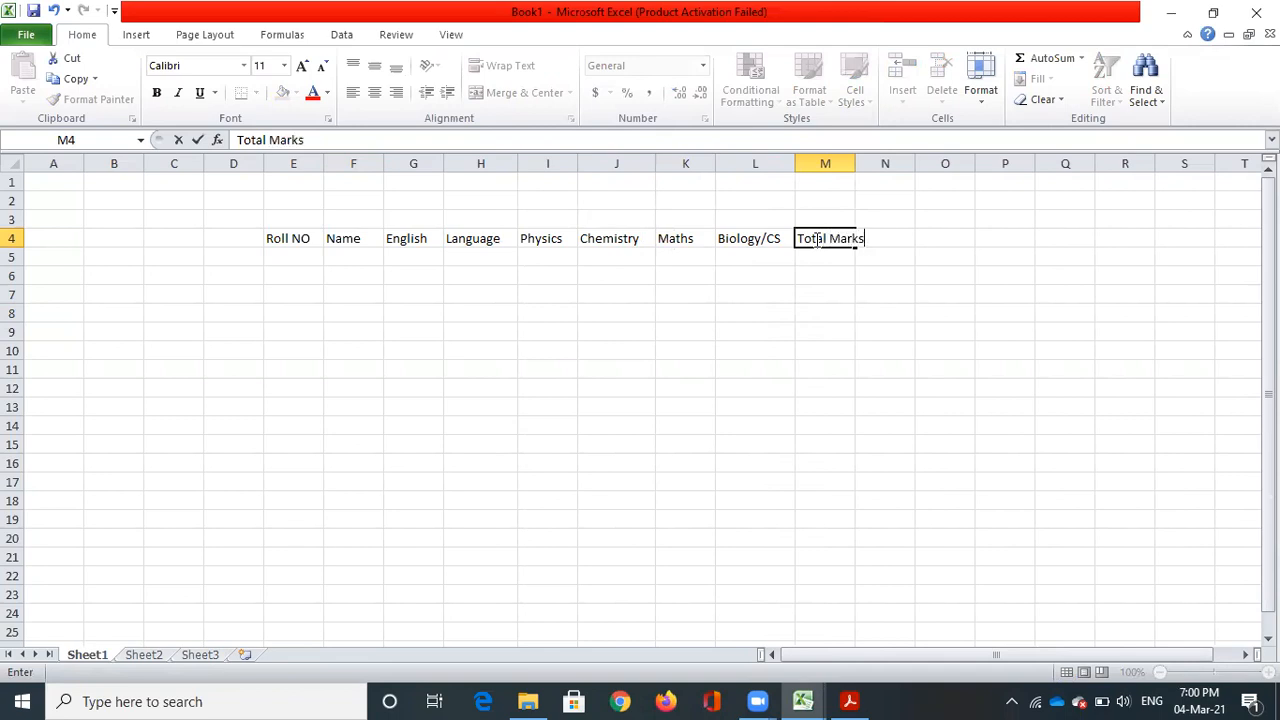
pyautogui.press('Tab')
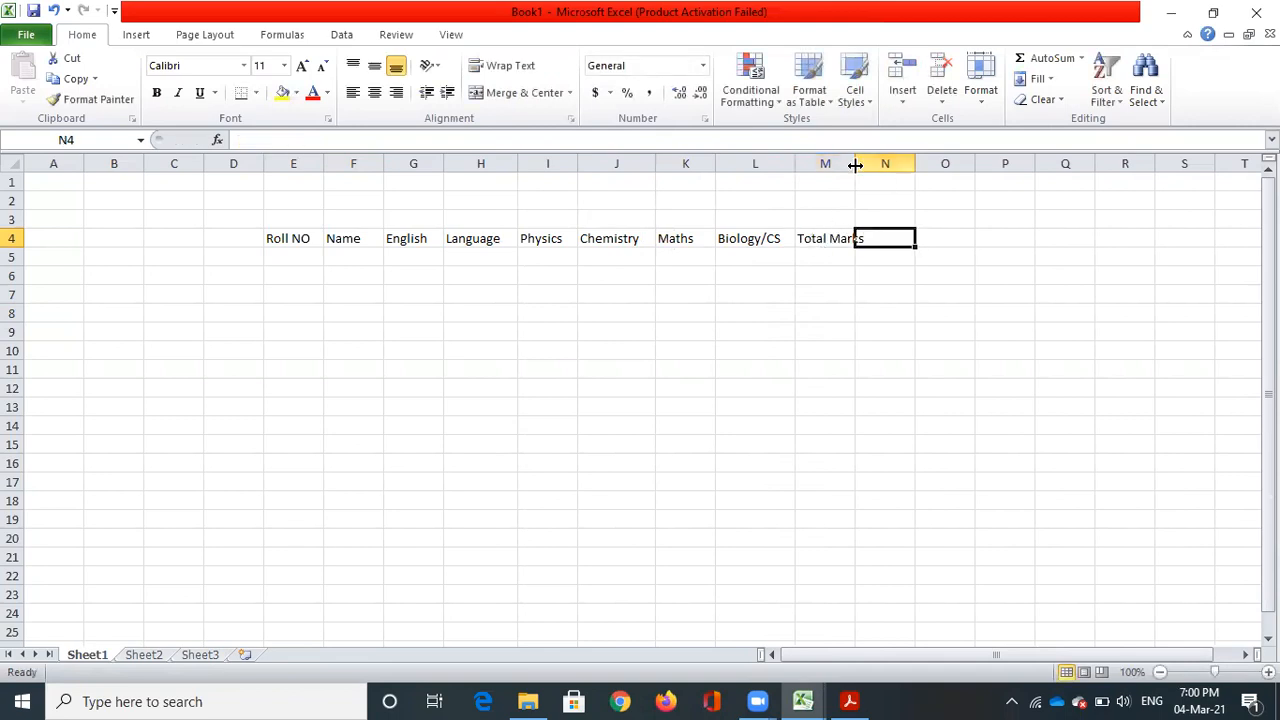
pyautogui.moveTo(855, 163); pyautogui.dragTo(879, 163)
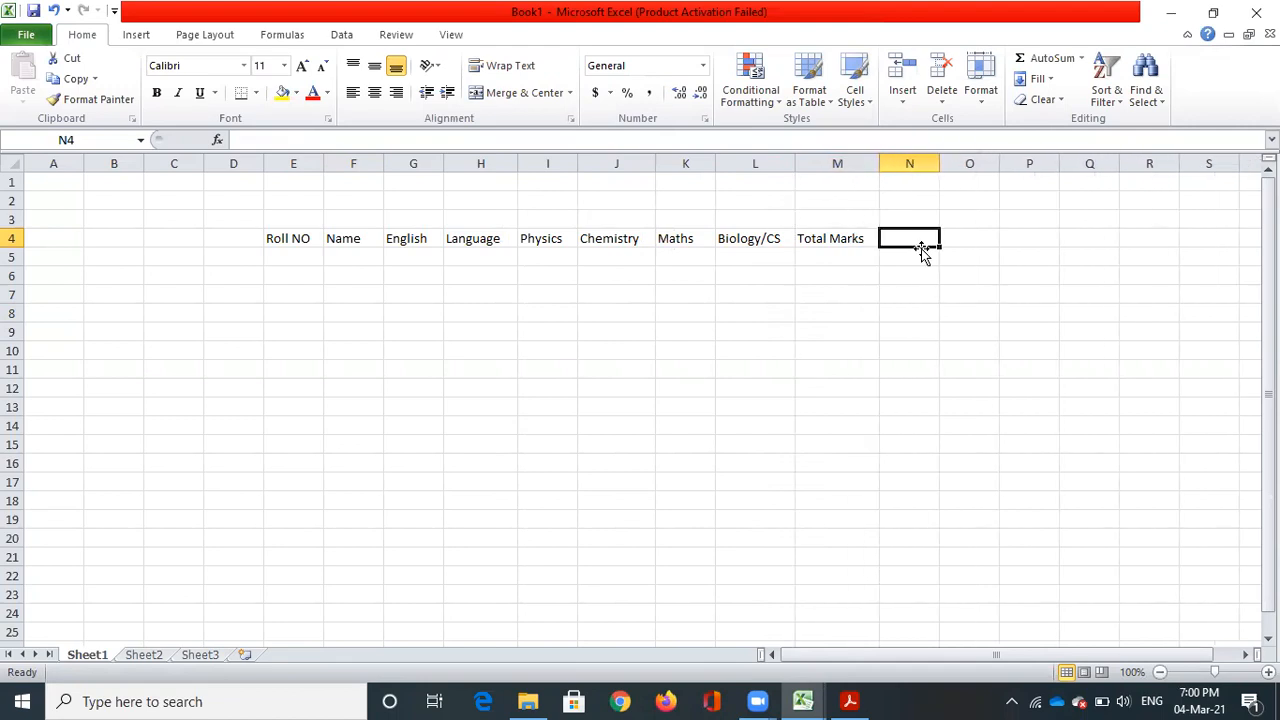
# Enter the header Percentage in cell N4.
pyautogui.doubleClick(914, 238)
pyautogui.write('P')
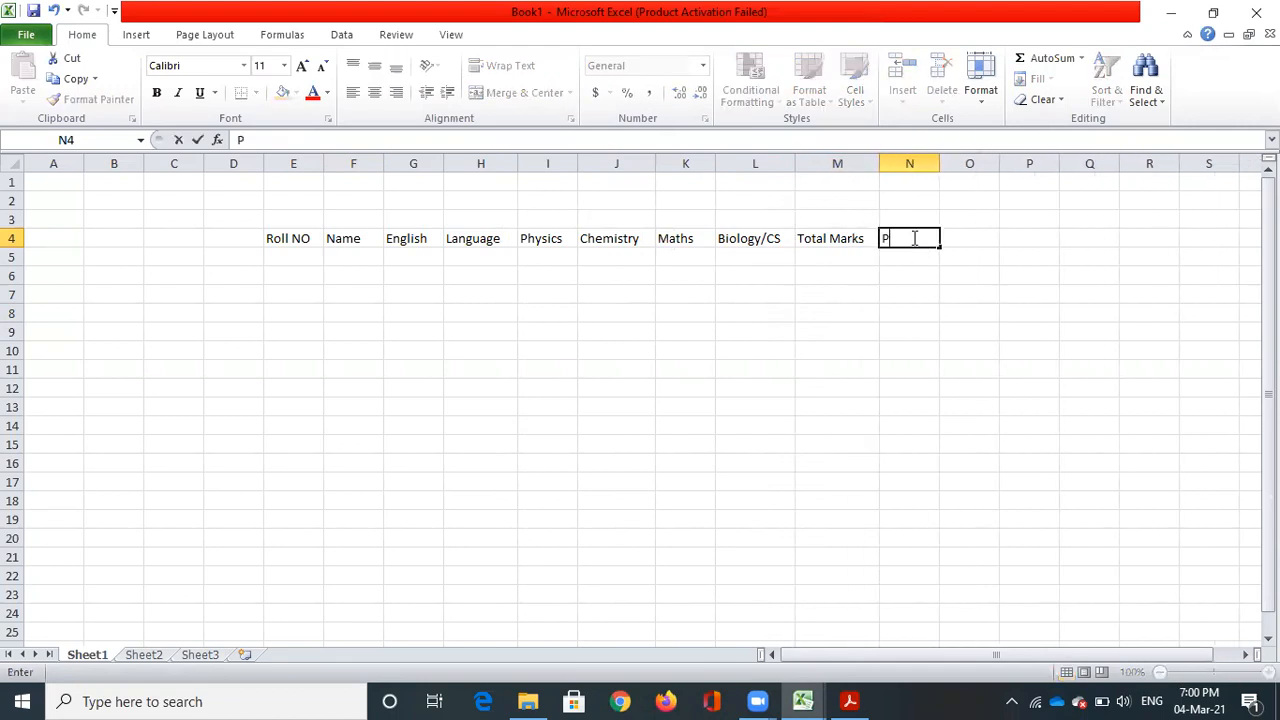
pyautogui.write('ercentage')
pyautogui.press('Tab')
pyautogui.click(935, 368)
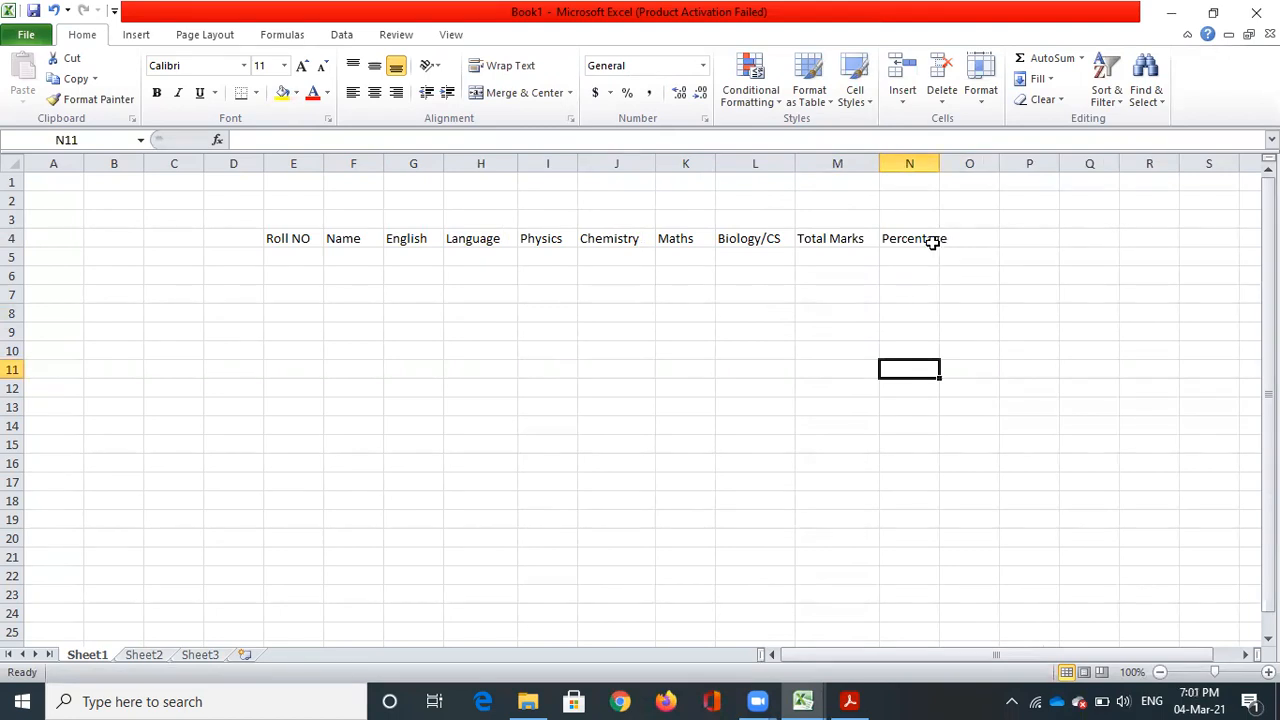
# Format the header row from E4 through O4 in bold with font size 14.
pyautogui.moveTo(270, 233); pyautogui.dragTo(943, 237)
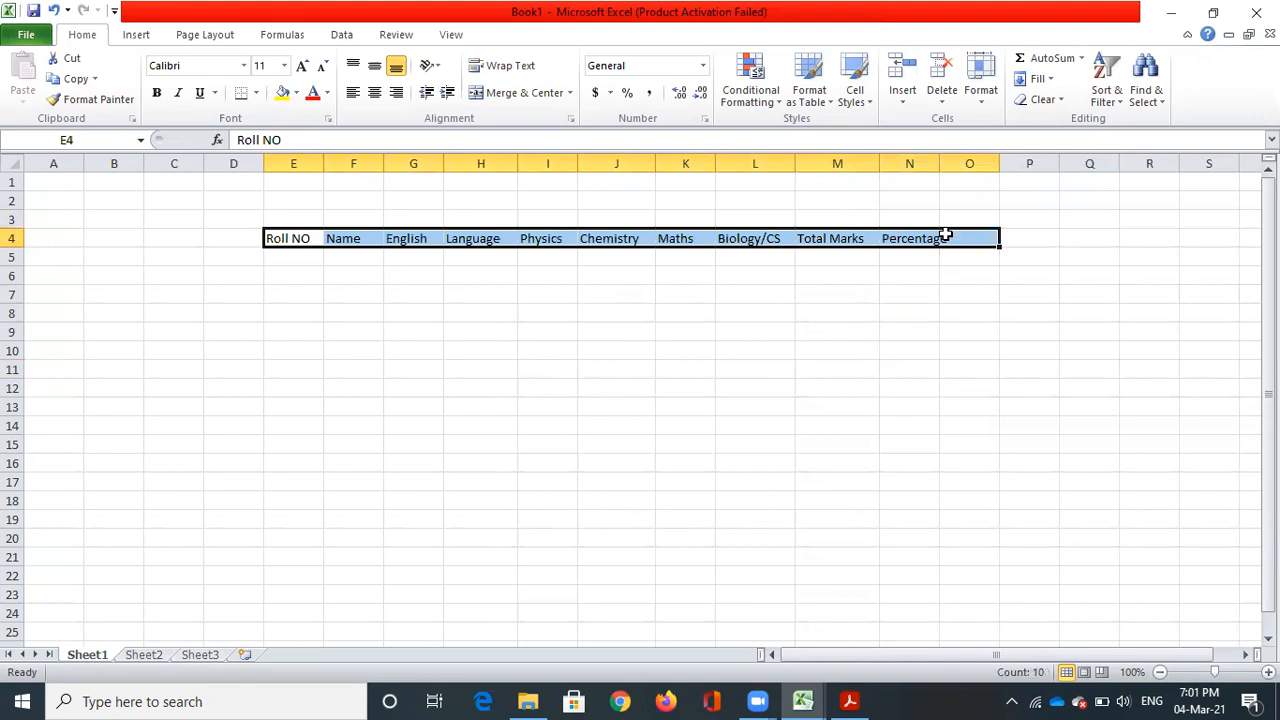
pyautogui.click(243, 65)
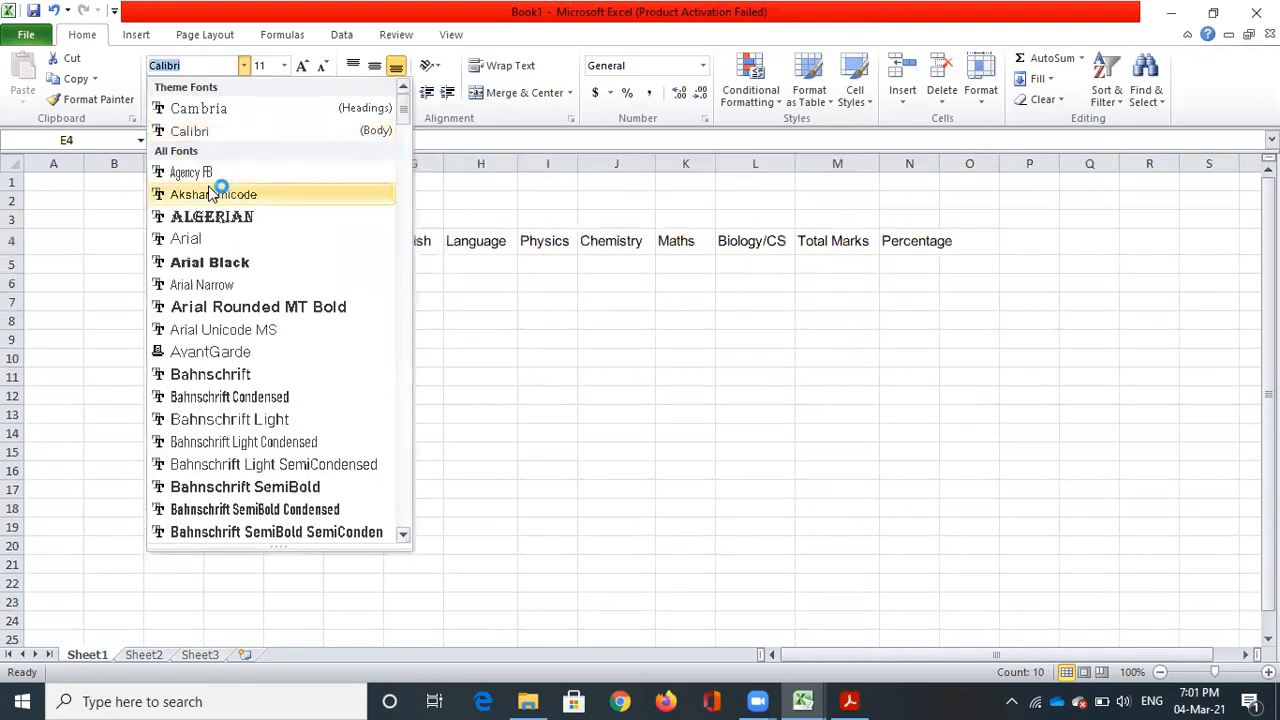
pyautogui.click(284, 65)
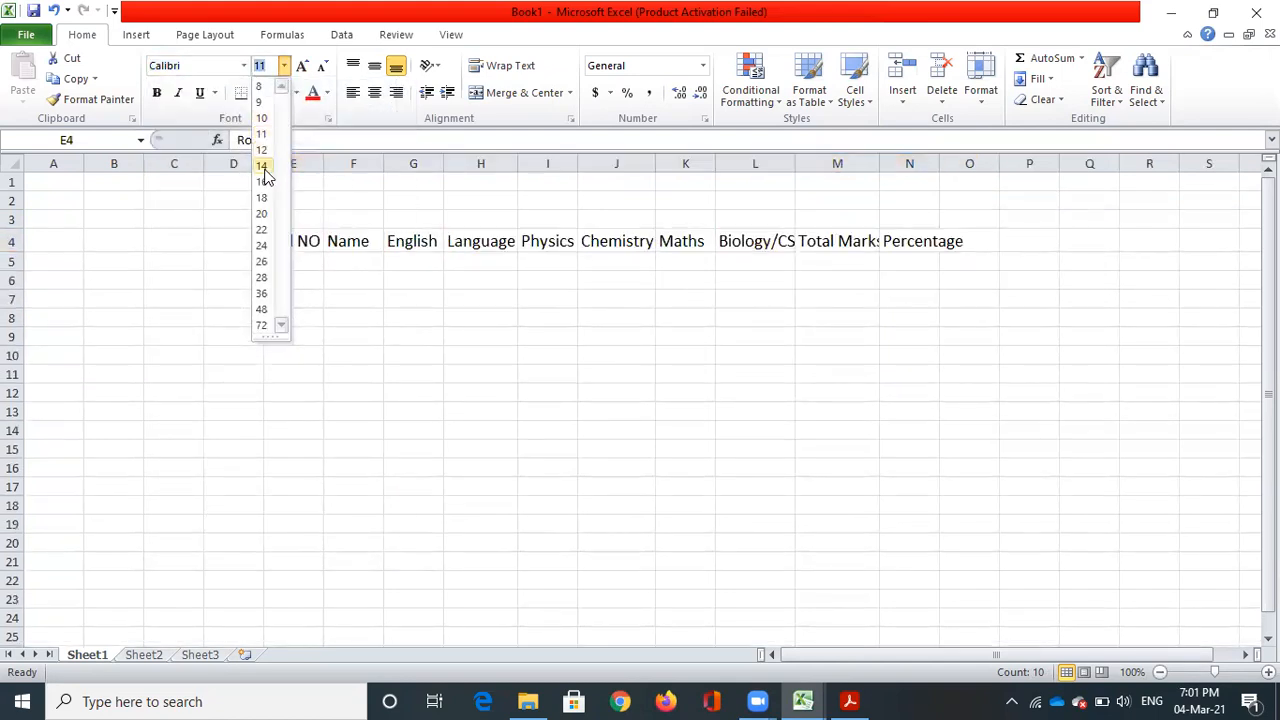
pyautogui.click(265, 170)
pyautogui.click(157, 95)
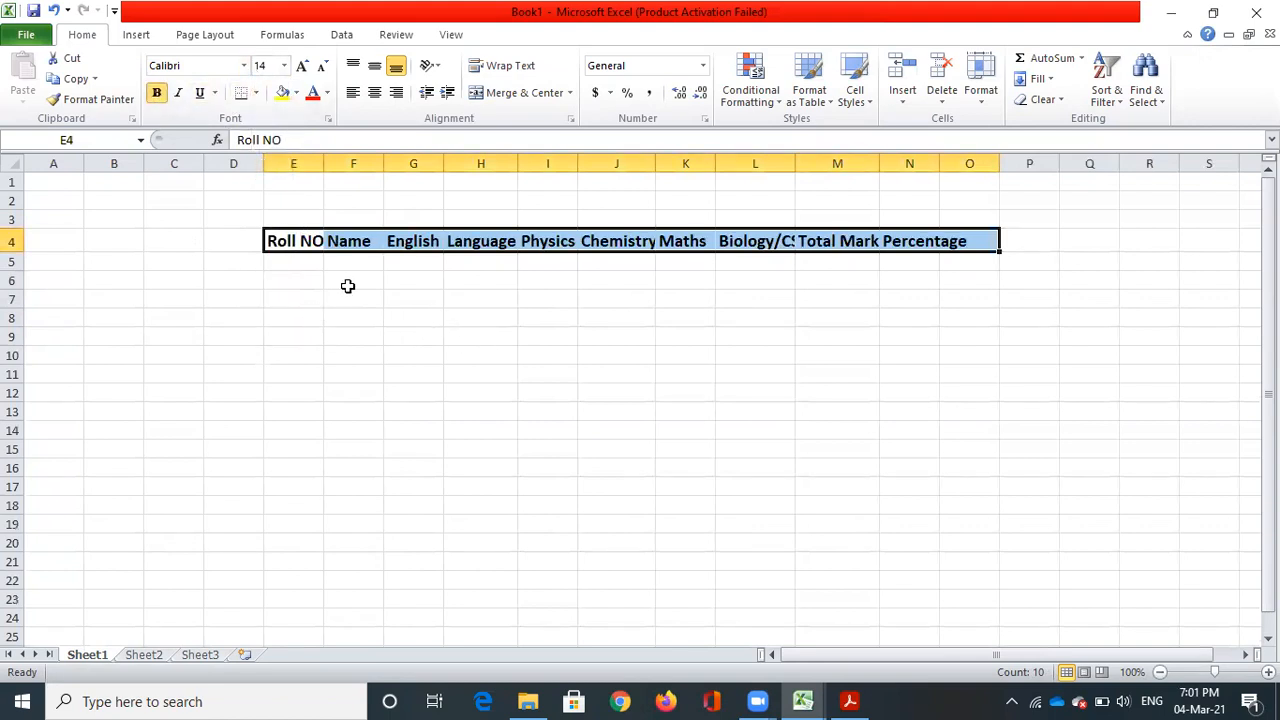
# Enter the roll numbers 101 in cell E5 and 102 in cell E6.
pyautogui.click(289, 260)
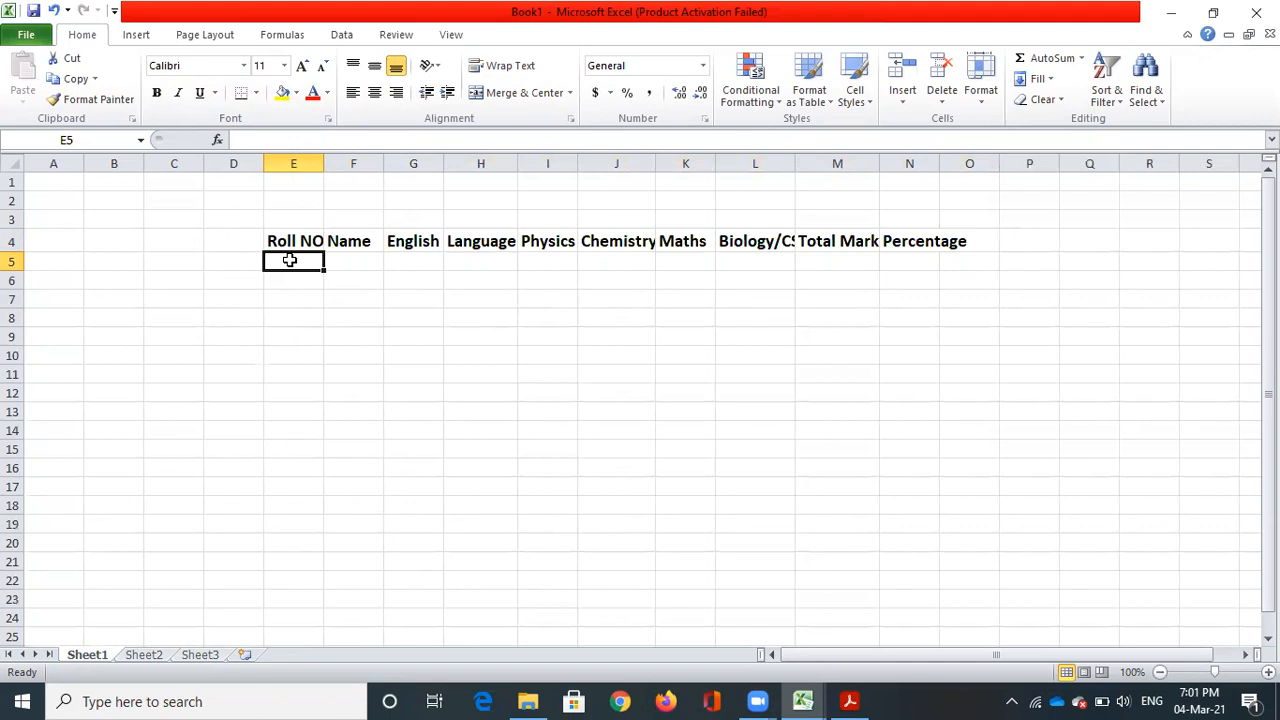
pyautogui.moveTo(297, 297); pyautogui.dragTo(302, 267)
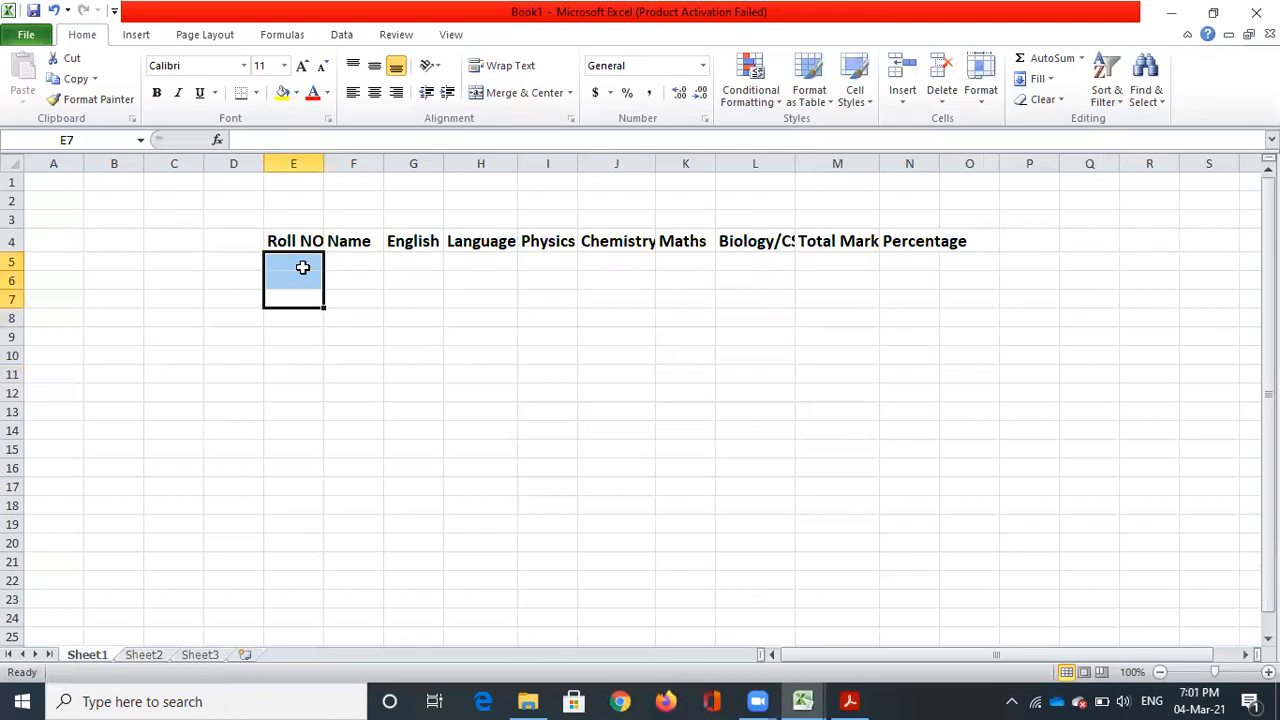
pyautogui.click(303, 266)
pyautogui.write('101')
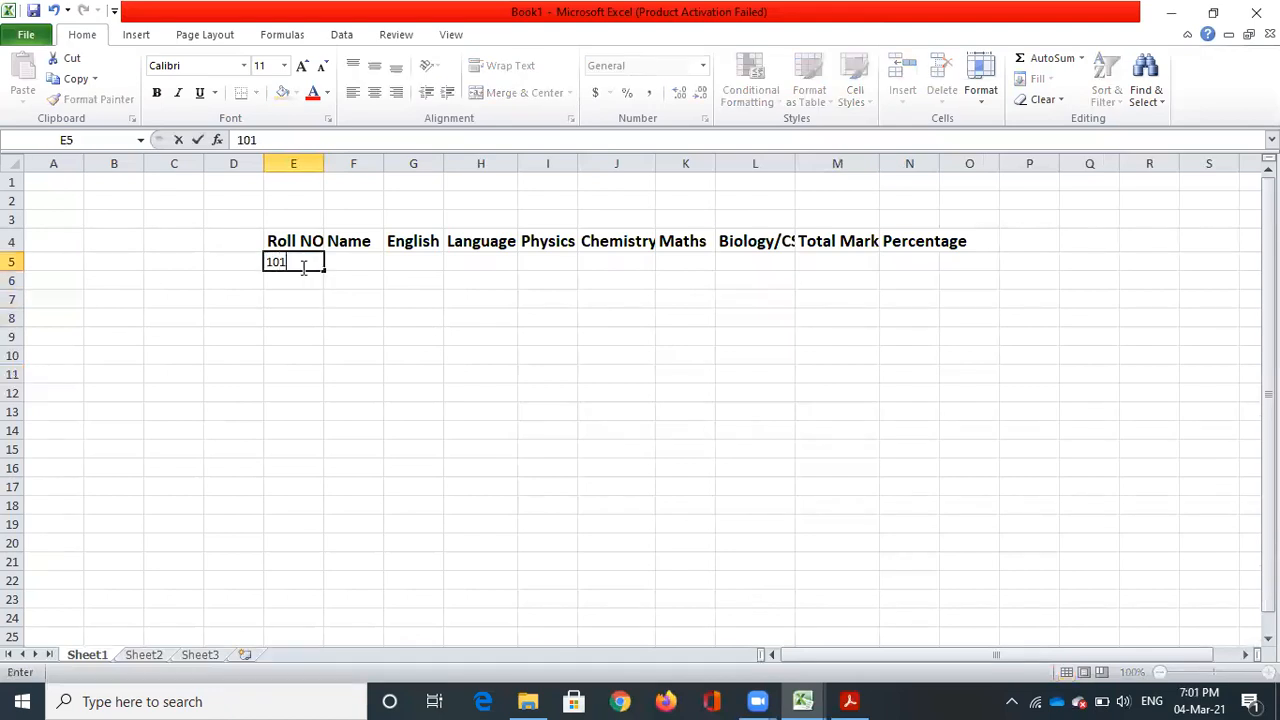
pyautogui.press('Tab')
pyautogui.click(297, 281)
pyautogui.write('102')
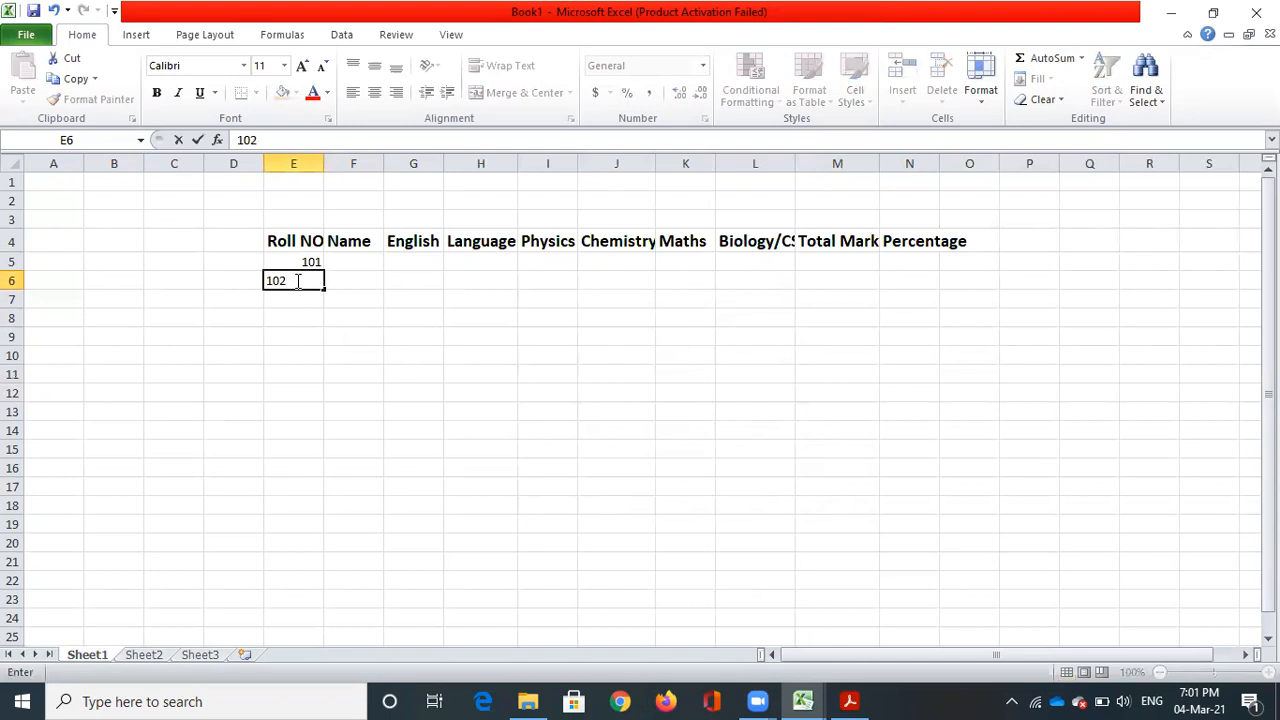
pyautogui.press('Return')
# Fill the Roll NO column from cell E6 alone down to E14.
pyautogui.click(309, 279)
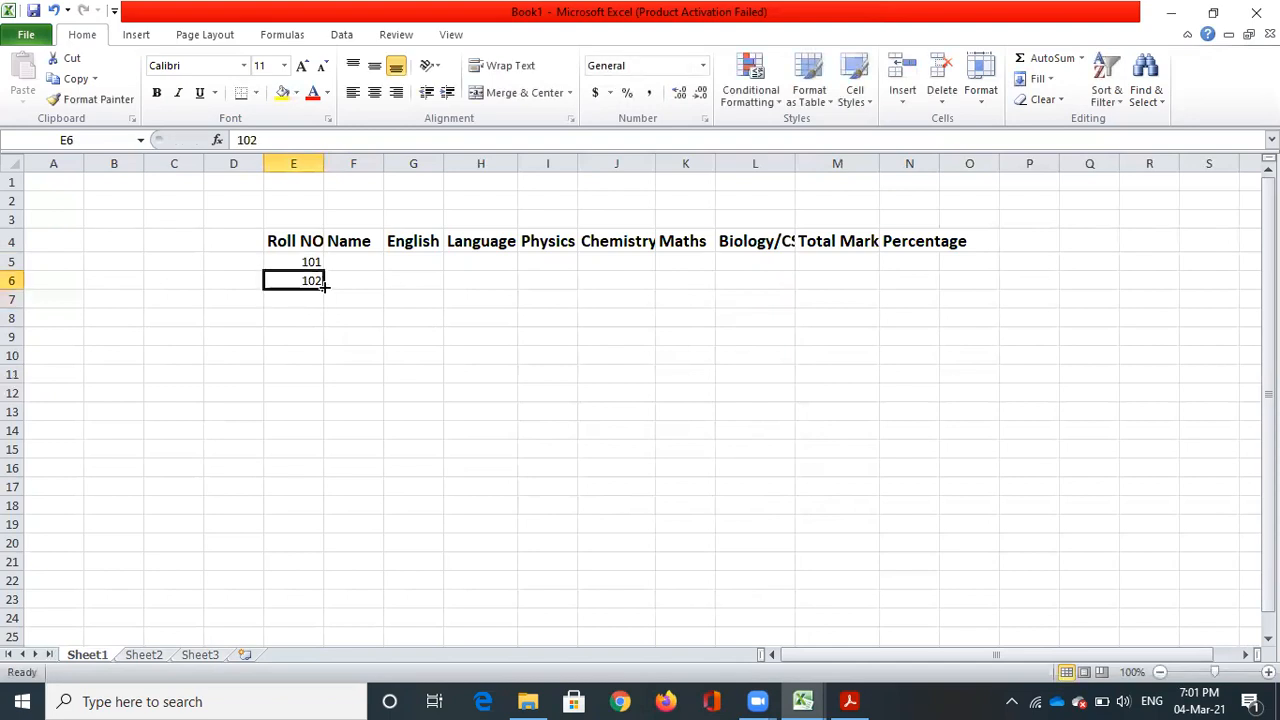
pyautogui.moveTo(323, 285); pyautogui.dragTo(329, 443)
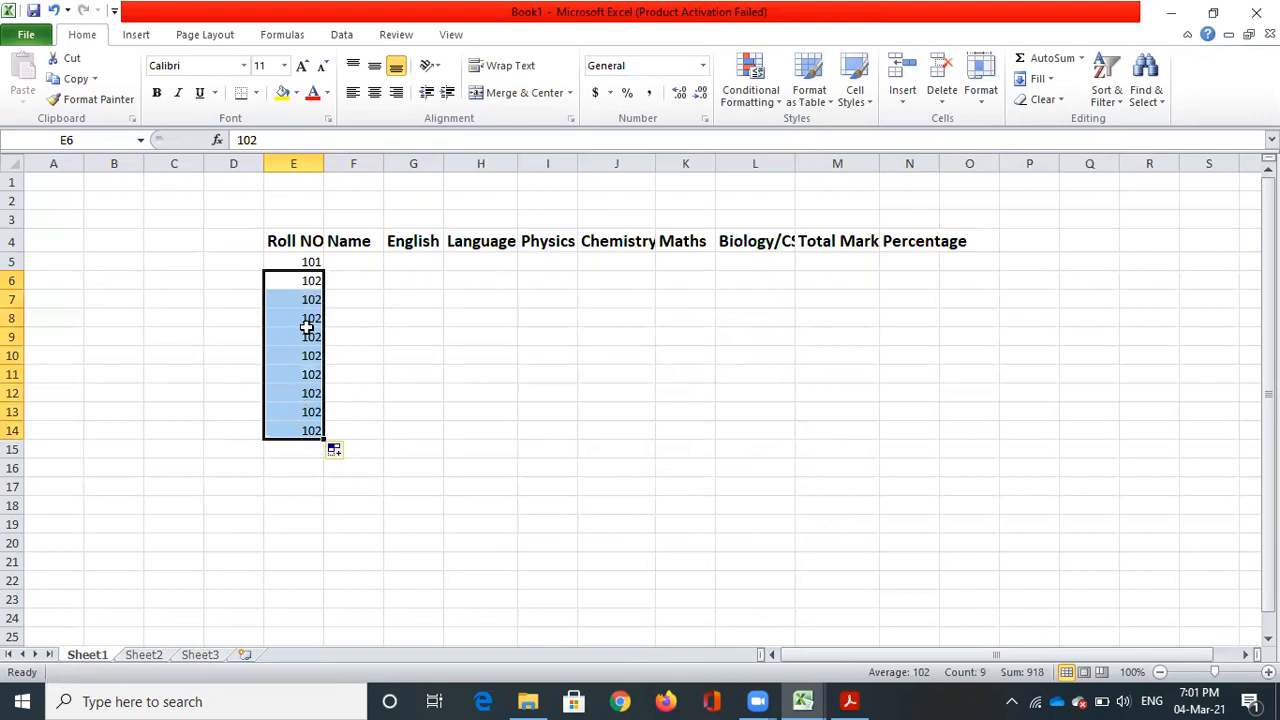
# Convert the copied roll numbers in E6:E14 to a consecutive fill series starting from 102.
pyautogui.click(335, 452)
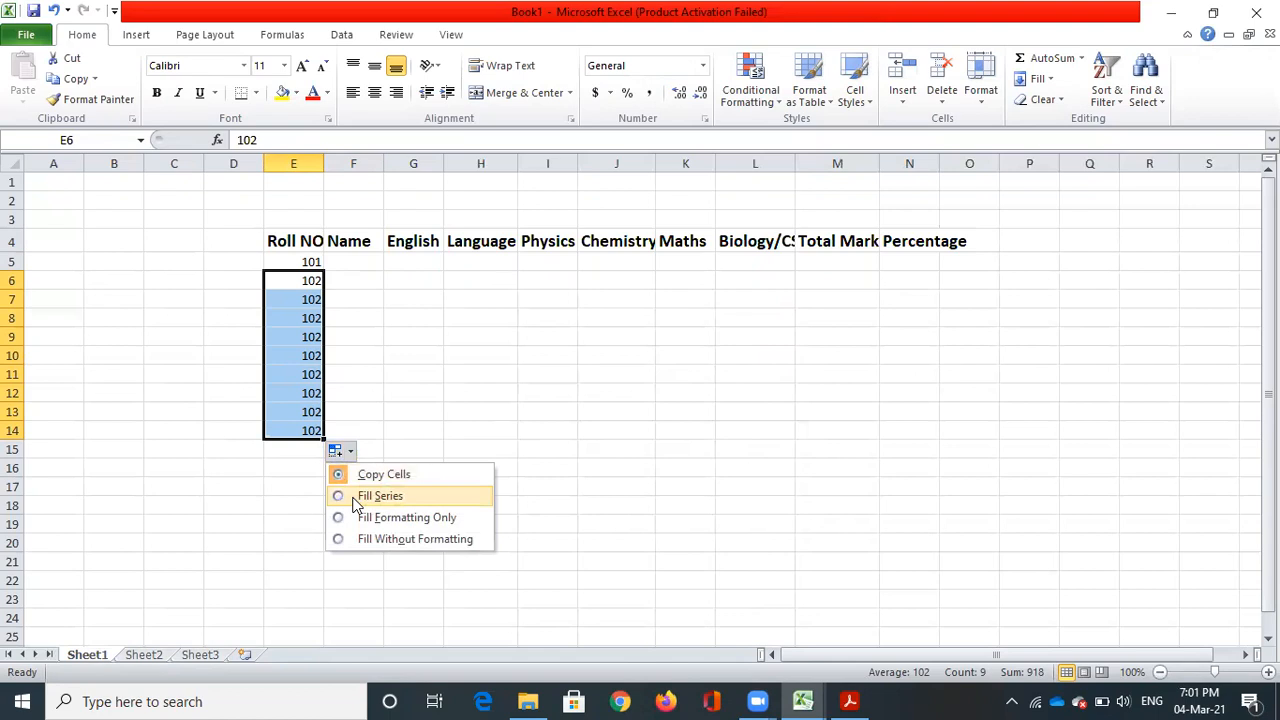
pyautogui.click(356, 497)
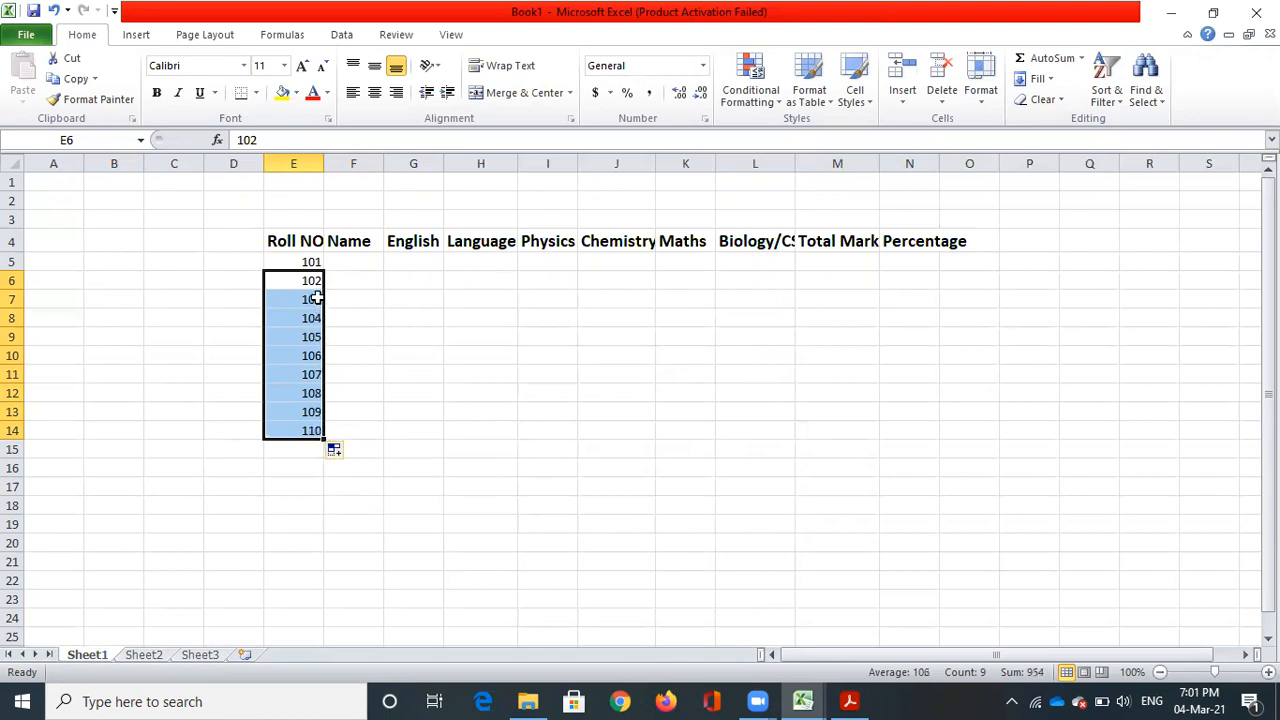
pyautogui.click(305, 486)
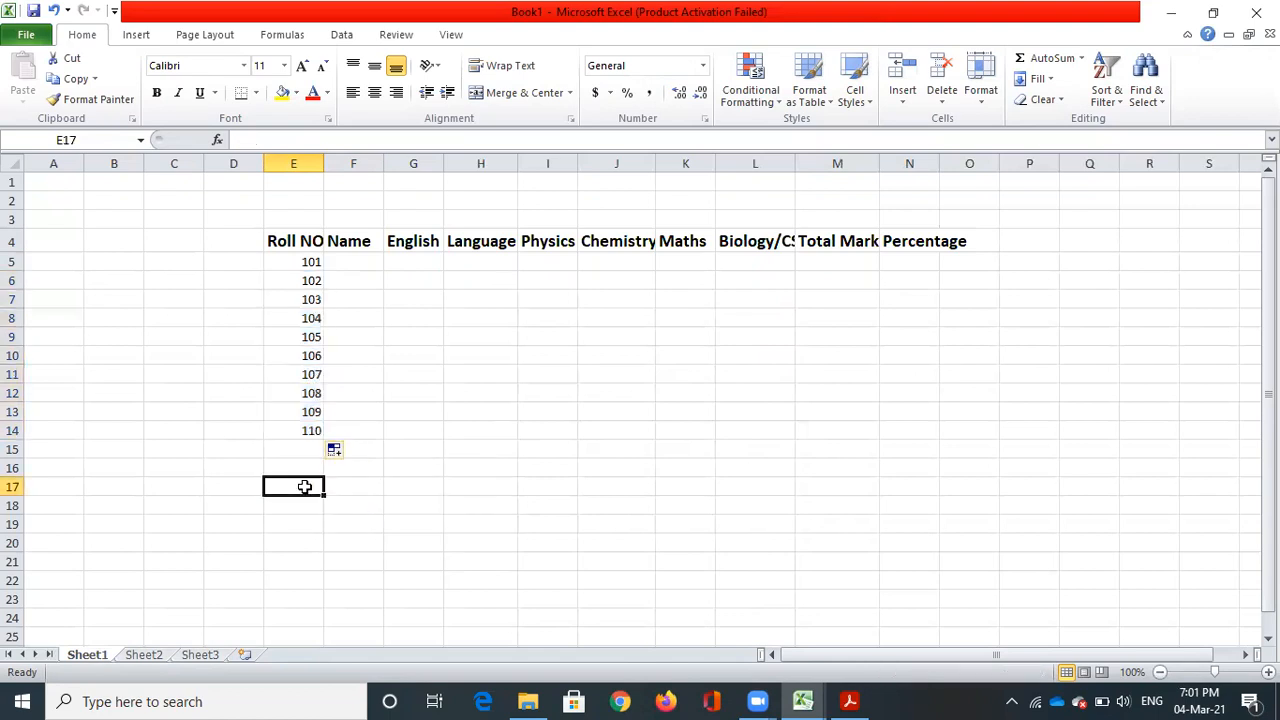
# Replace the first roll number in cell E5 with 201 and fill it down to E14 as a consecutive series.
pyautogui.click(312, 263)
pyautogui.write('201')
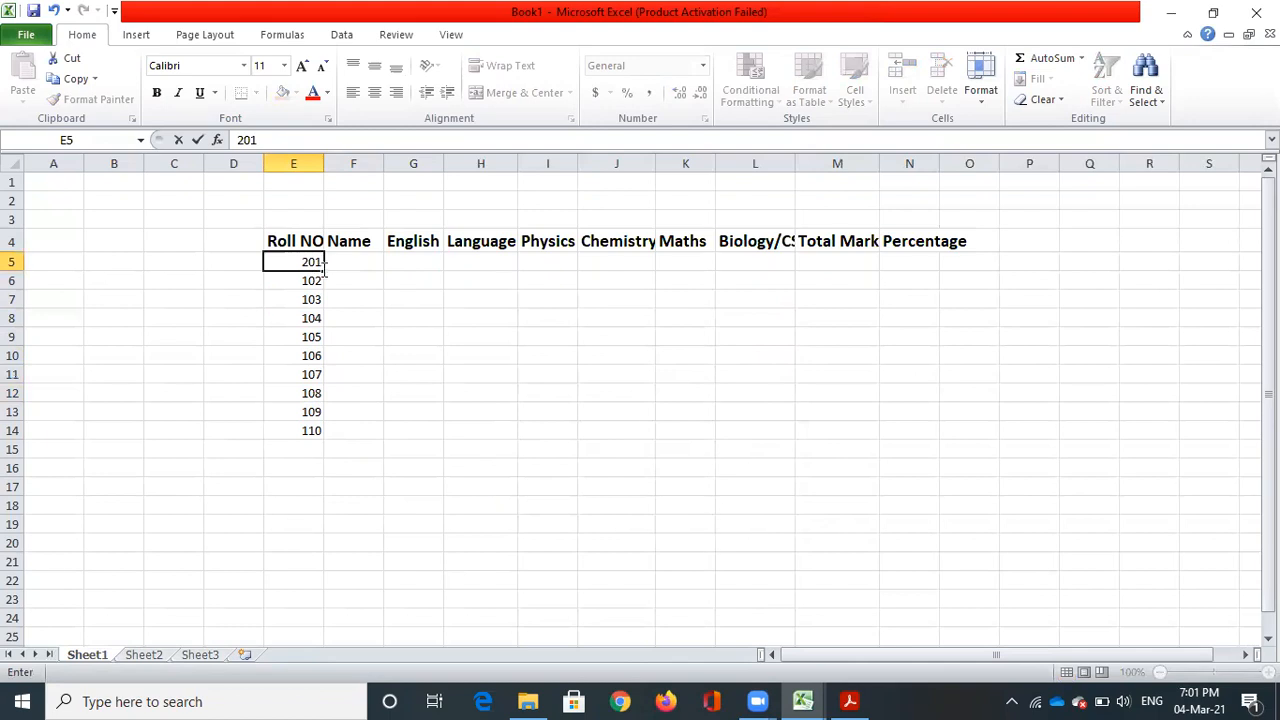
pyautogui.click(336, 298)
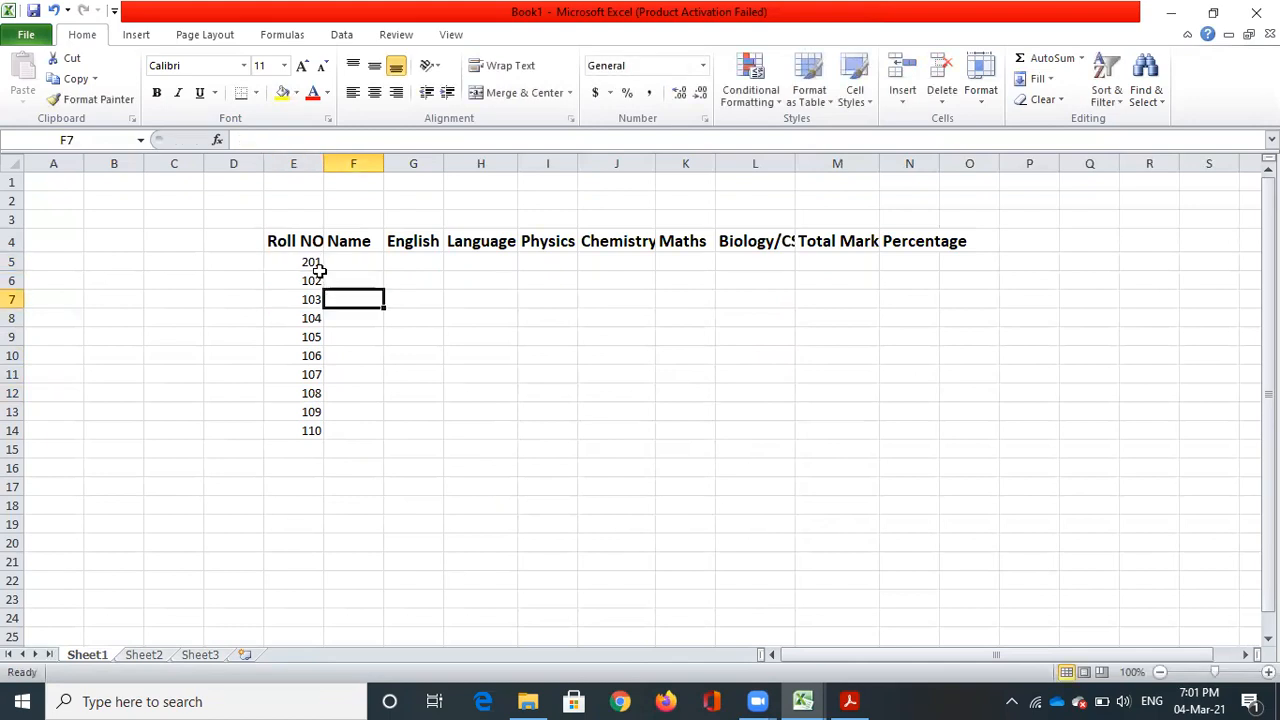
pyautogui.click(316, 278)
pyautogui.click(314, 262)
pyautogui.moveTo(323, 271); pyautogui.dragTo(320, 437)
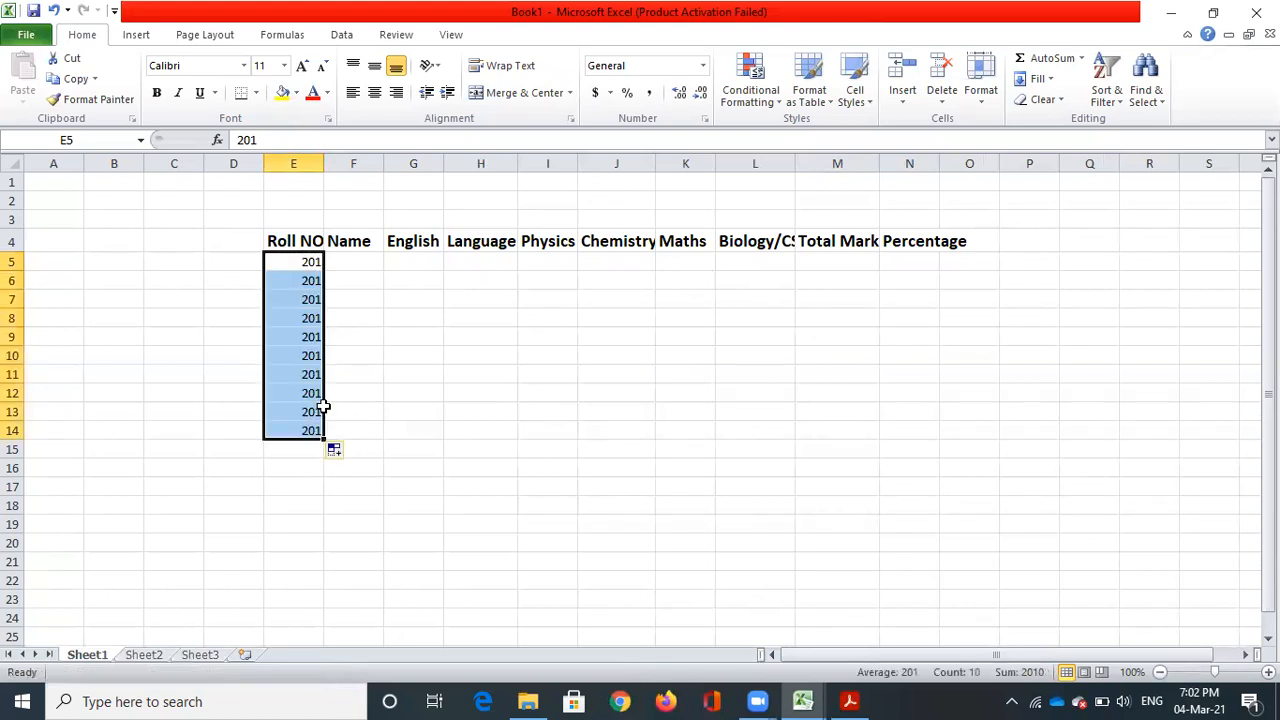
pyautogui.click(347, 456)
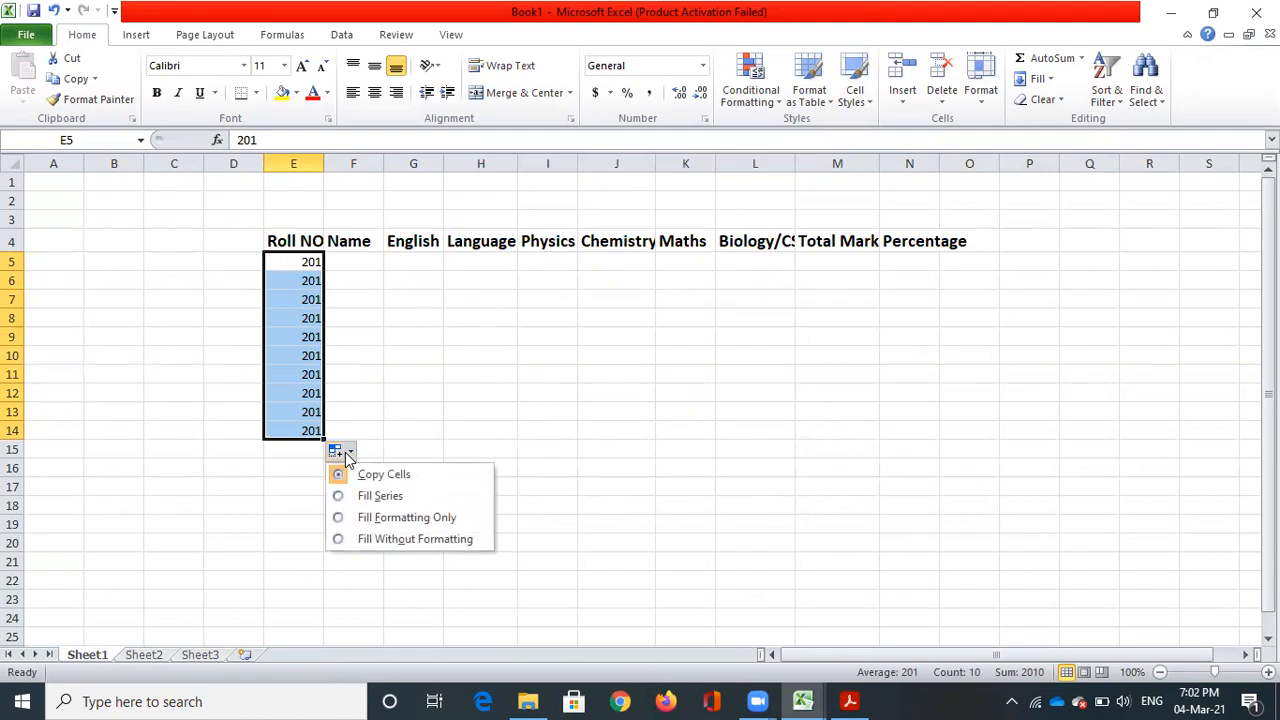
pyautogui.click(378, 497)
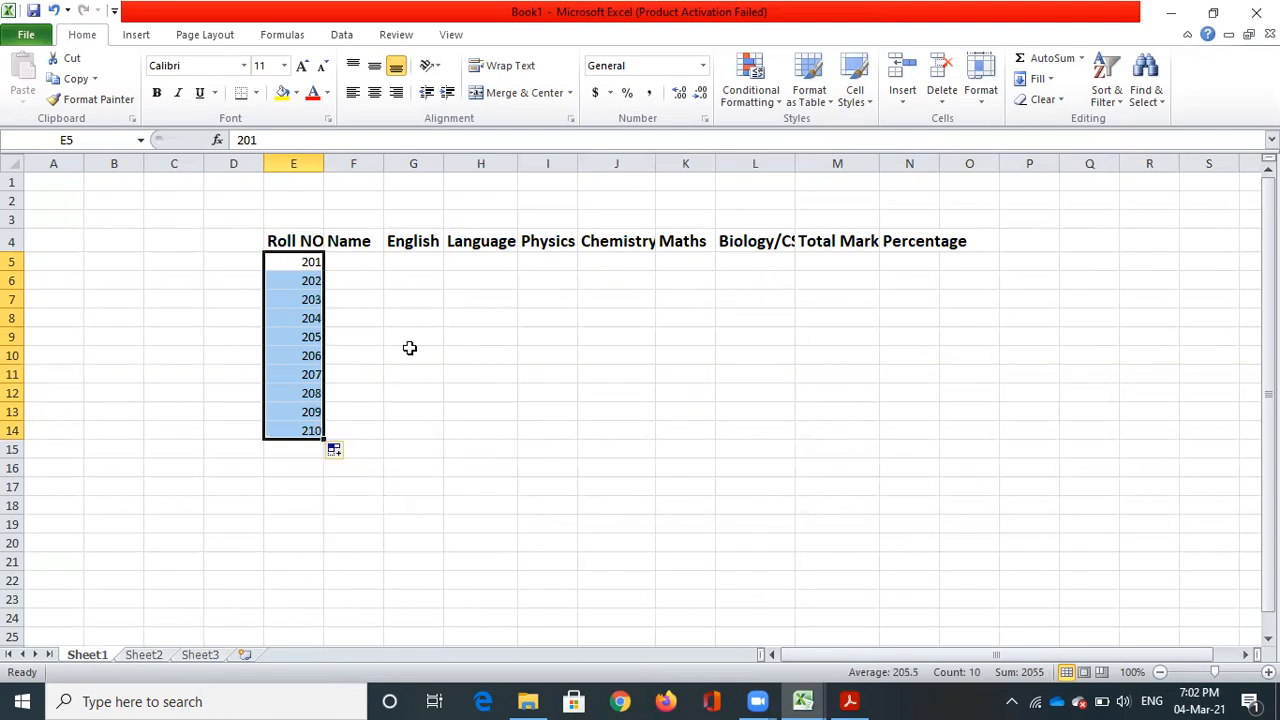
# Undo the 201 entry and its series fill in the Roll NO column.
pyautogui.click(391, 455)
pyautogui.hotkey('ctrl', 'z')
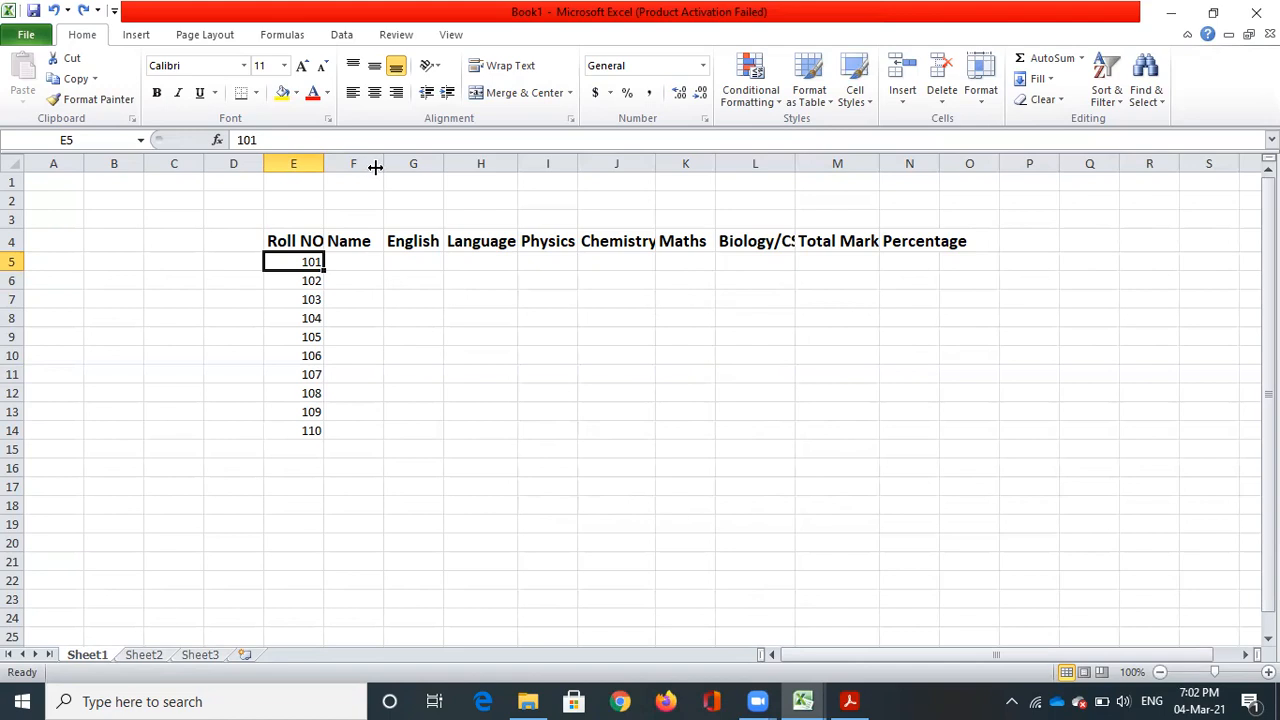
# Widen the Name column F to about double its width.
pyautogui.moveTo(383, 162); pyautogui.dragTo(432, 162)
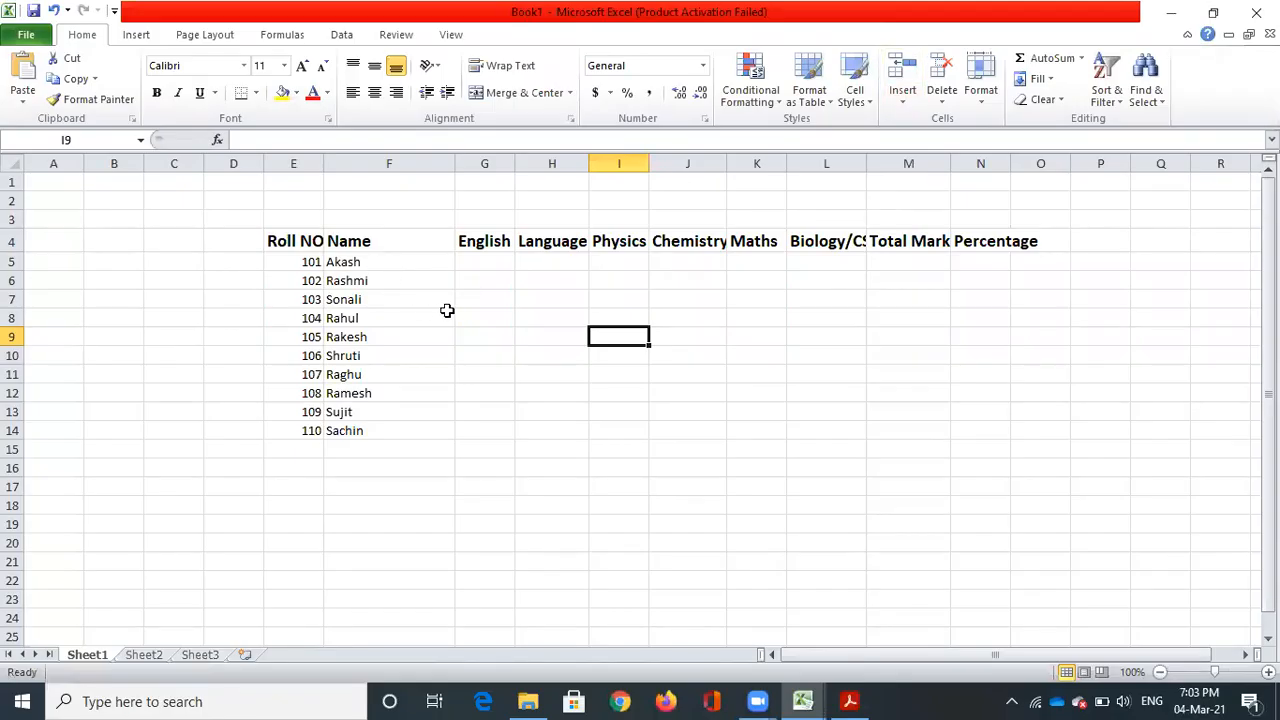
# Enter the marks for roll number 101: 78 in English (G5), 79 in Language (H5) and 85 in Physics (I5).
pyautogui.doubleClick(486, 264)
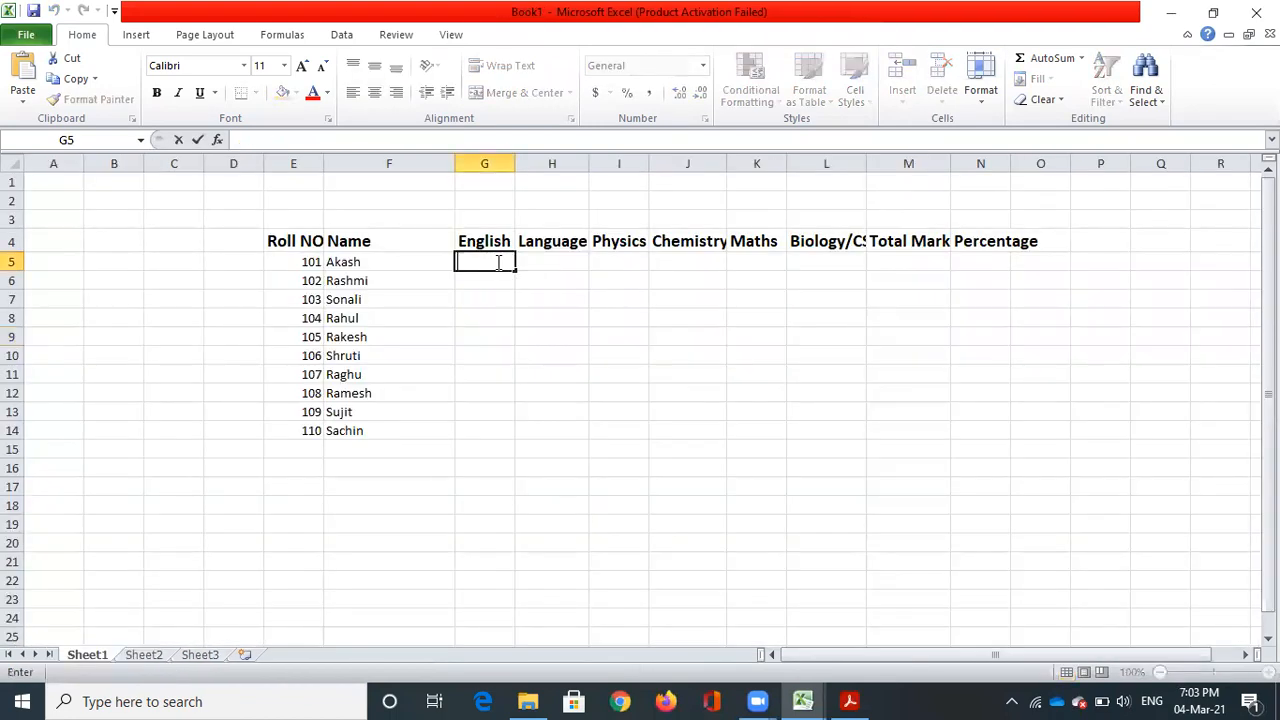
pyautogui.write('78')
pyautogui.press('Tab')
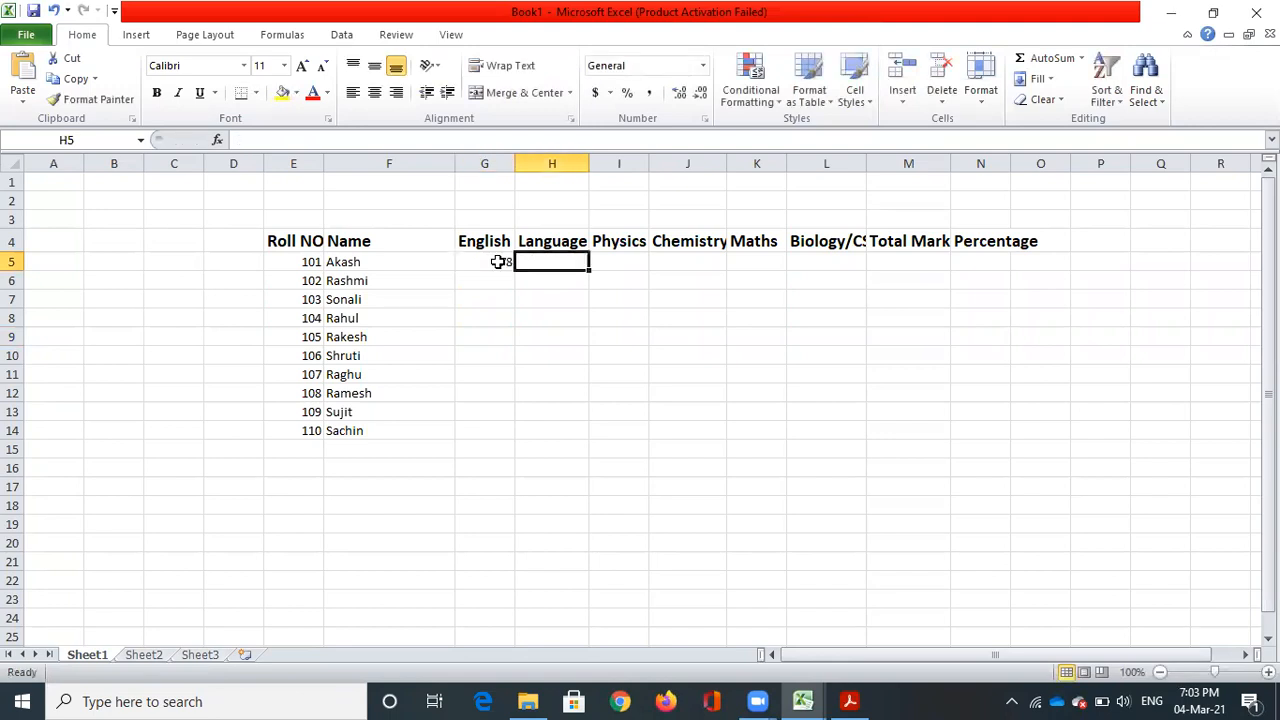
pyautogui.write('709')
pyautogui.press('BackSpace')
pyautogui.write('9')
pyautogui.press('Tab')
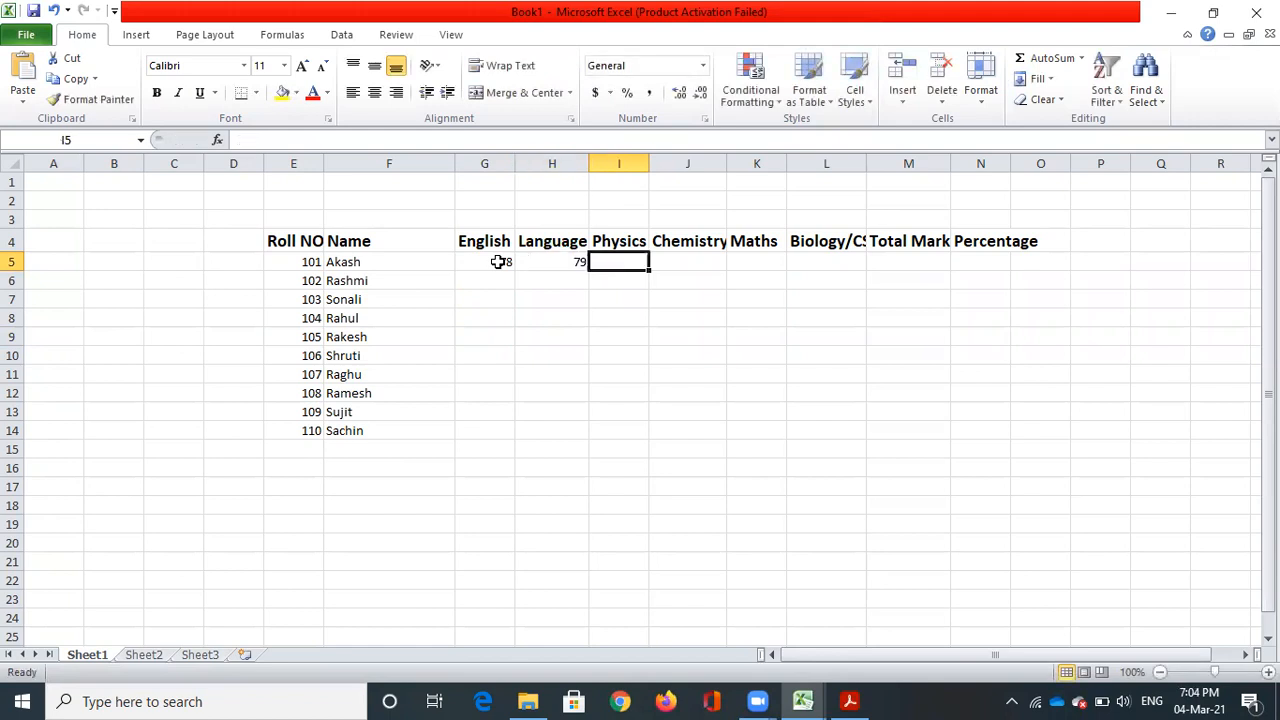
pyautogui.write('85')
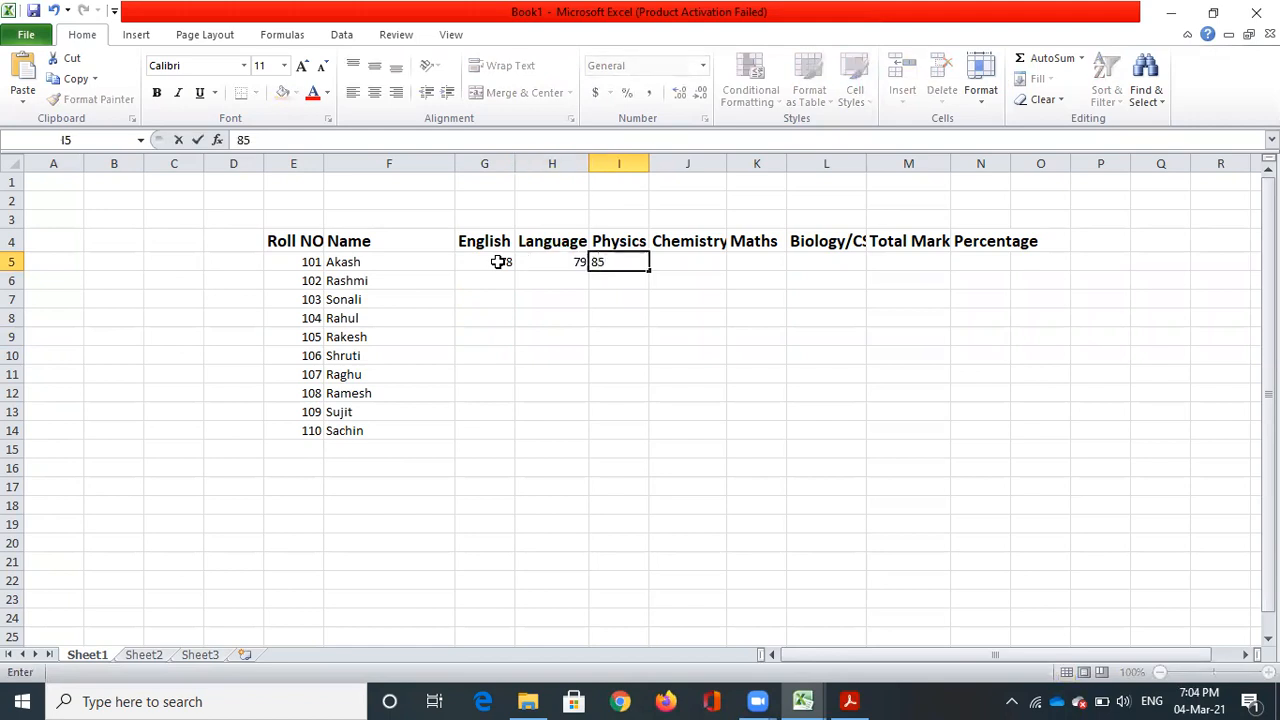
pyautogui.press('Tab')
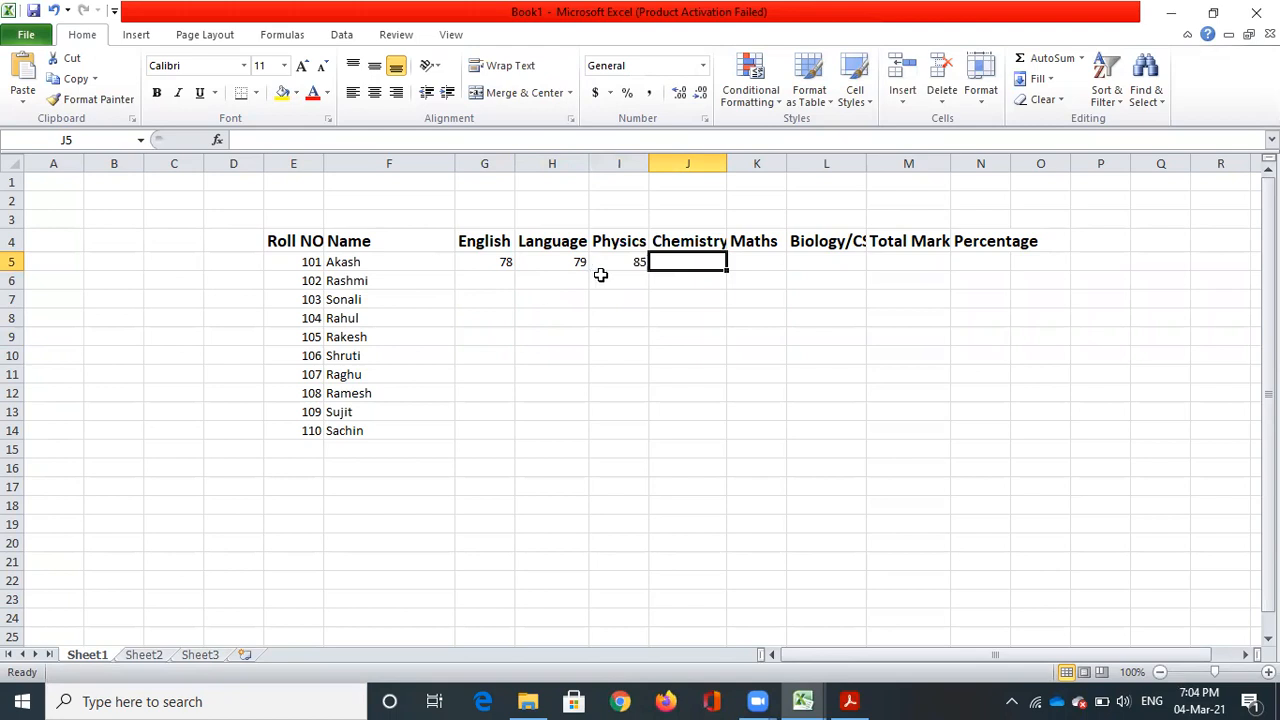
# Widen columns L and M so the Biology/CS and Total Marks headers fit completely.
pyautogui.moveTo(860, 167); pyautogui.dragTo(890, 163)
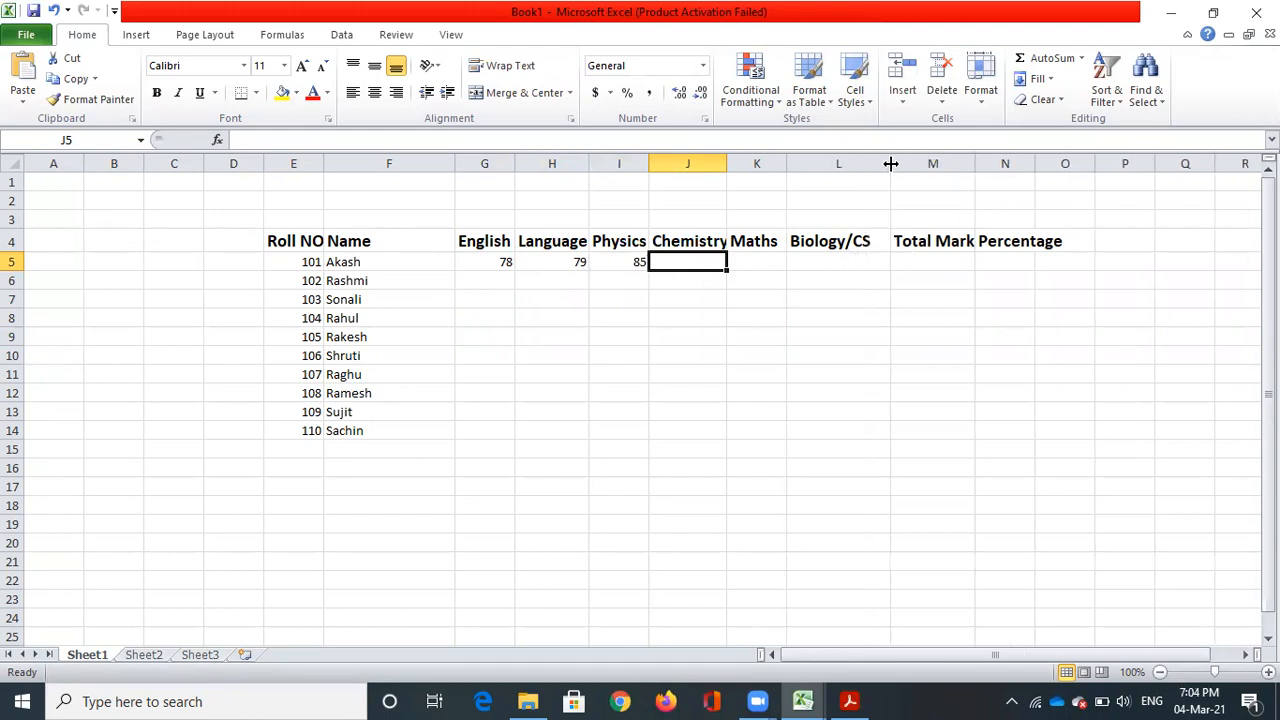
pyautogui.click(866, 260)
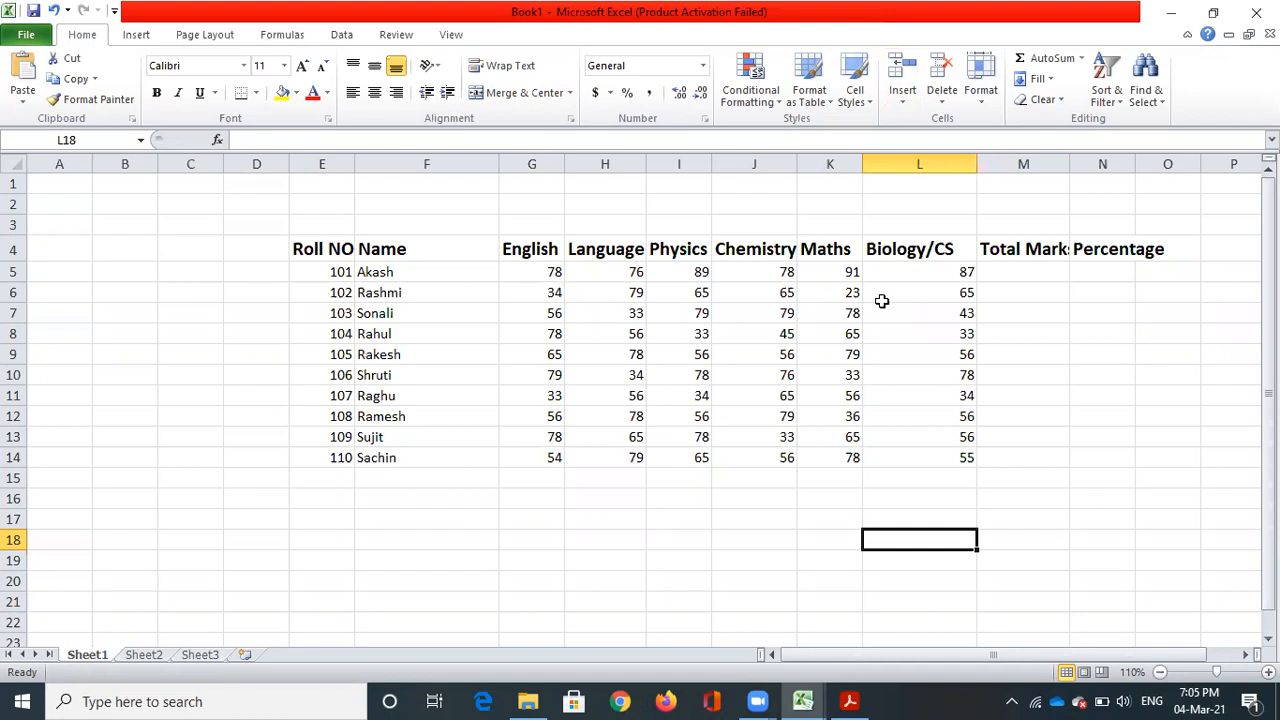
pyautogui.moveTo(1070, 162); pyautogui.dragTo(1088, 163)
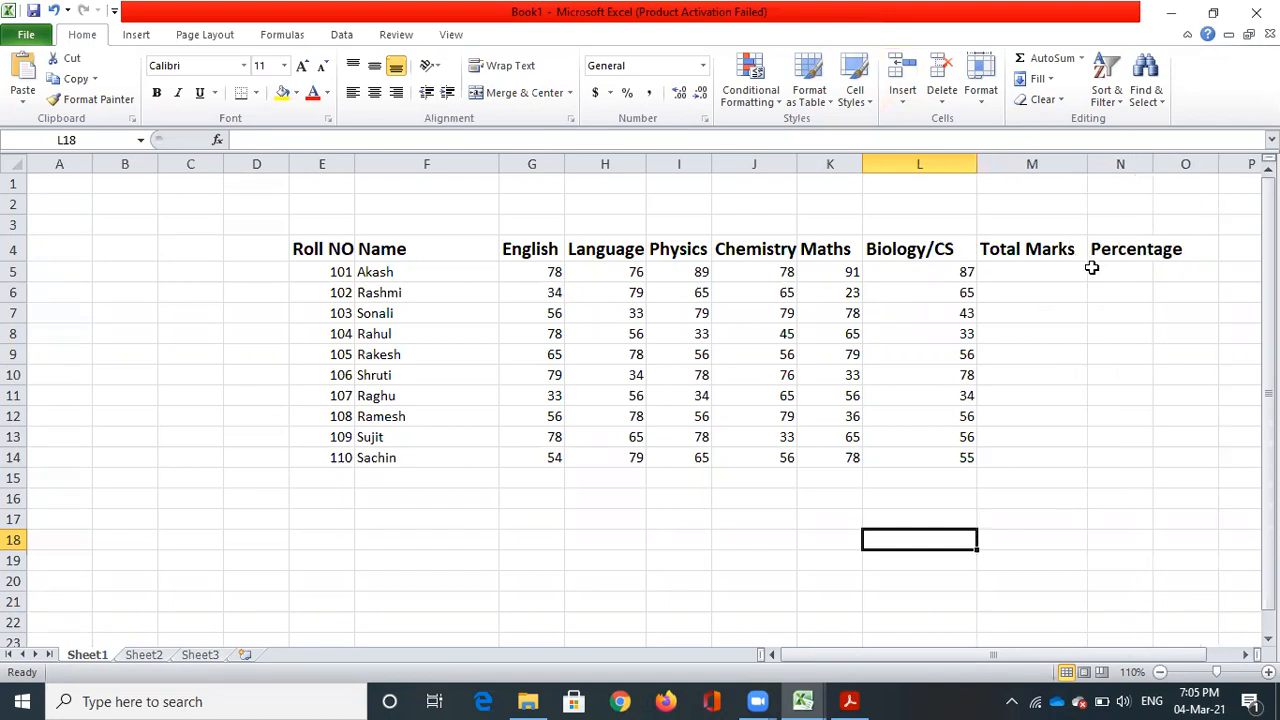
# Enter the formula =SUM(H5) in the Total Marks cell M5.
pyautogui.click(1007, 274)
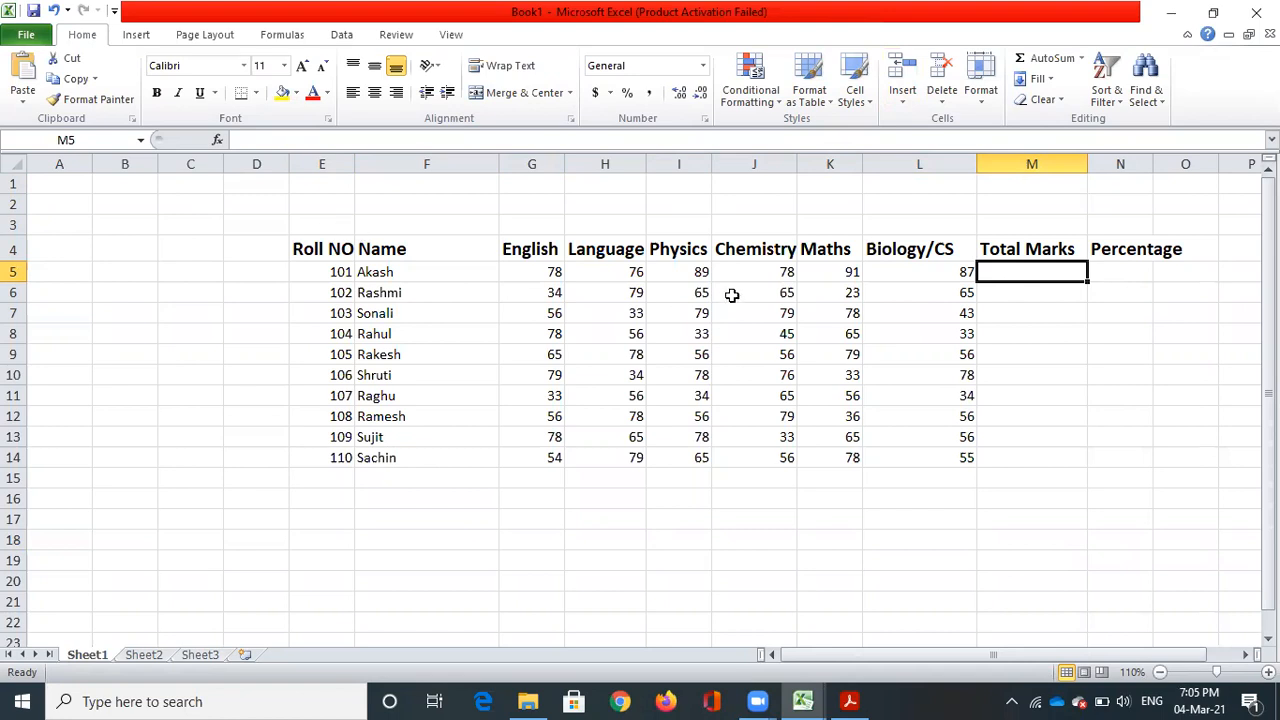
pyautogui.click(1006, 203)
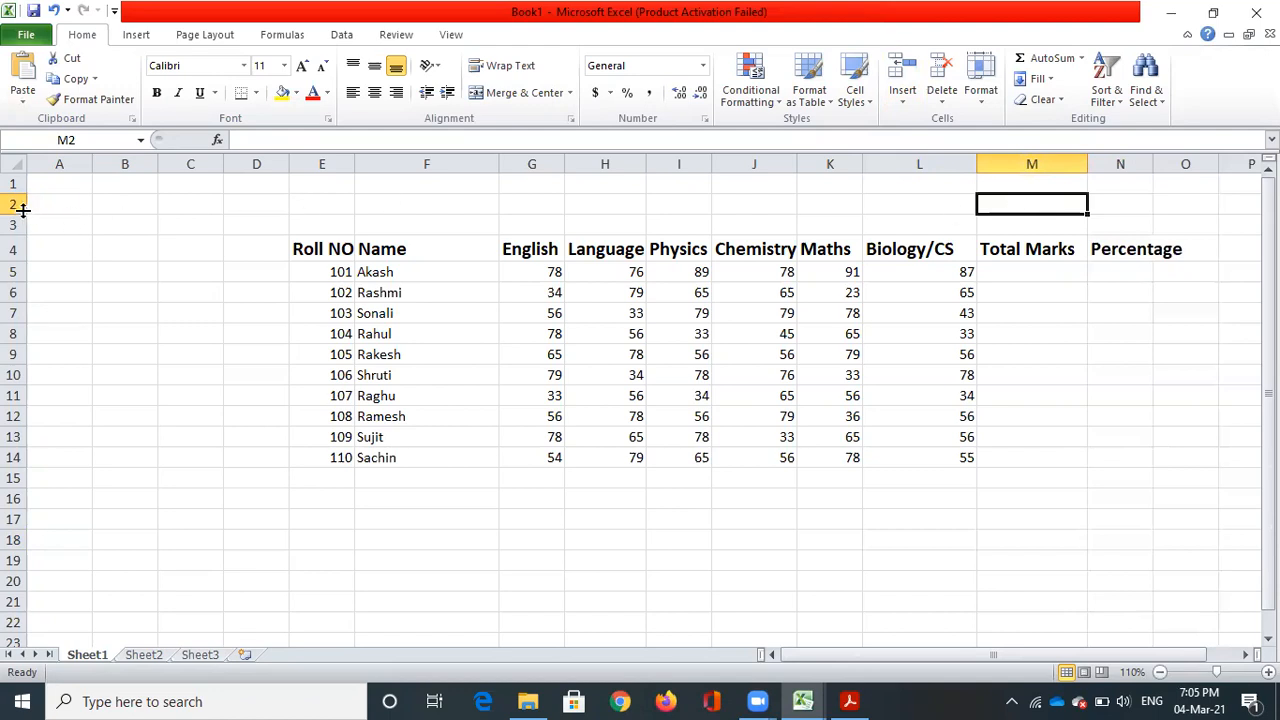
pyautogui.click(1018, 271)
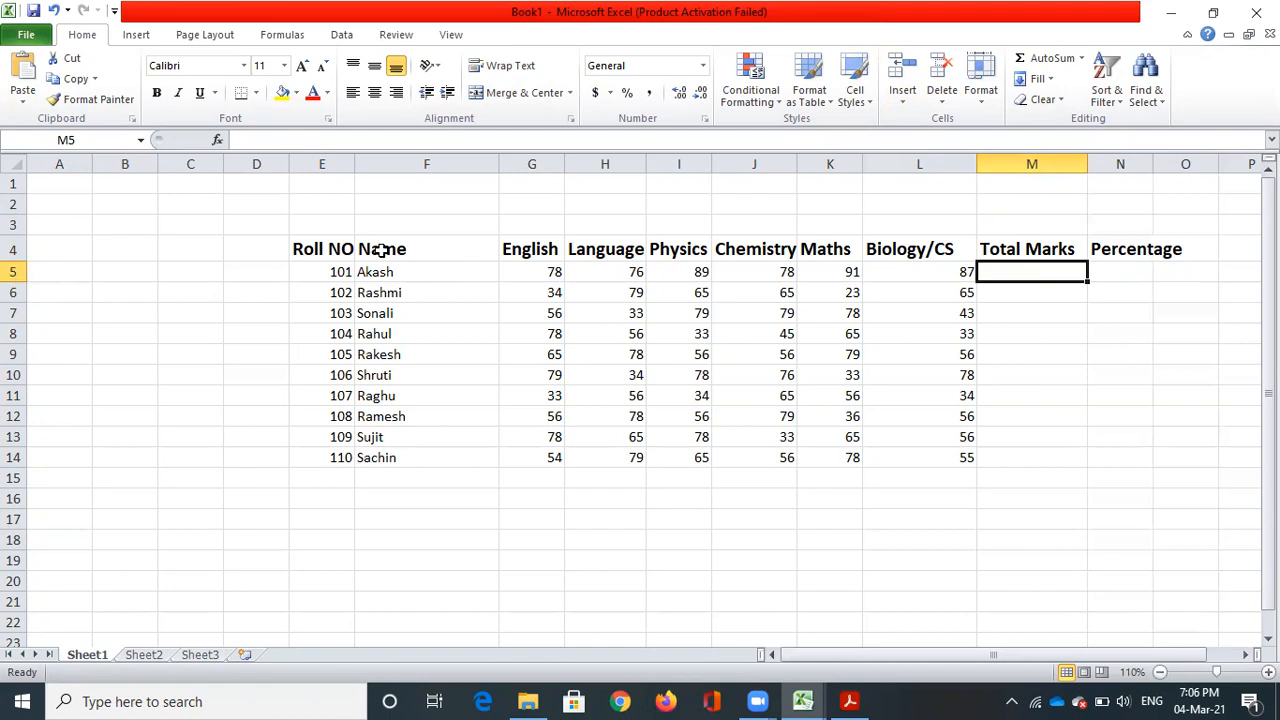
pyautogui.click(344, 141)
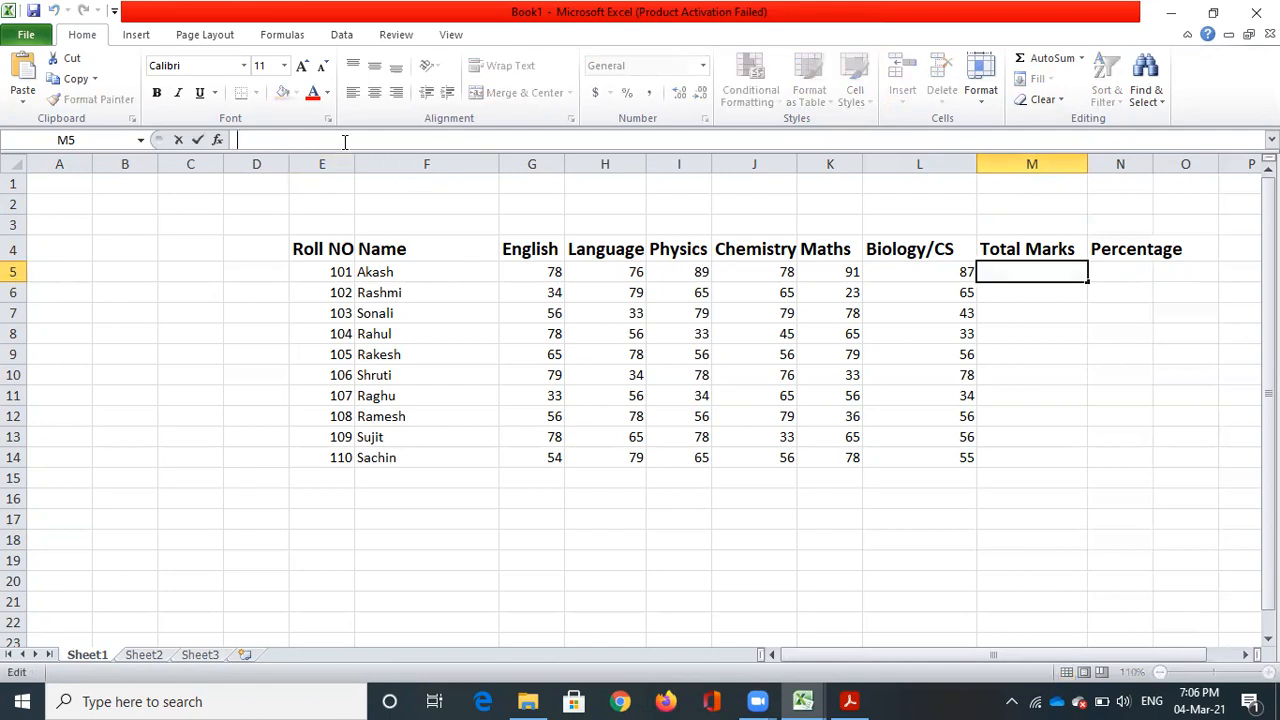
pyautogui.write('=')
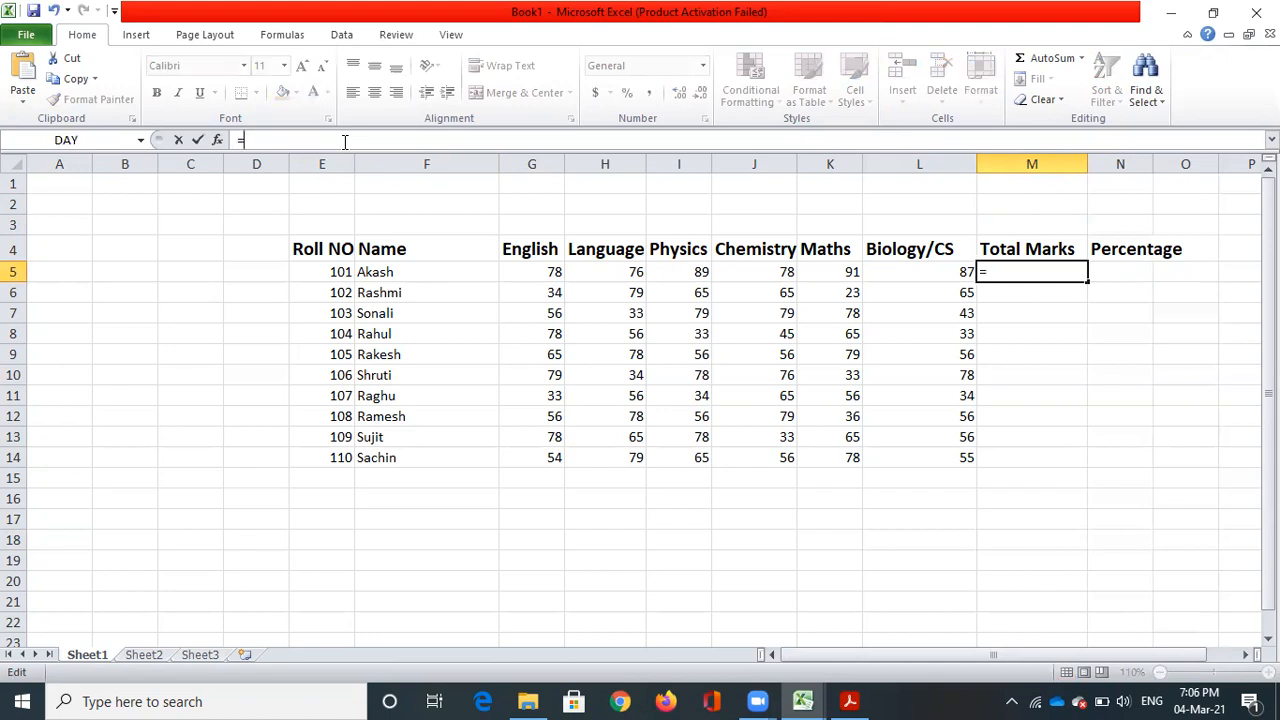
pyautogui.write('Su')
pyautogui.press('BackSpace')
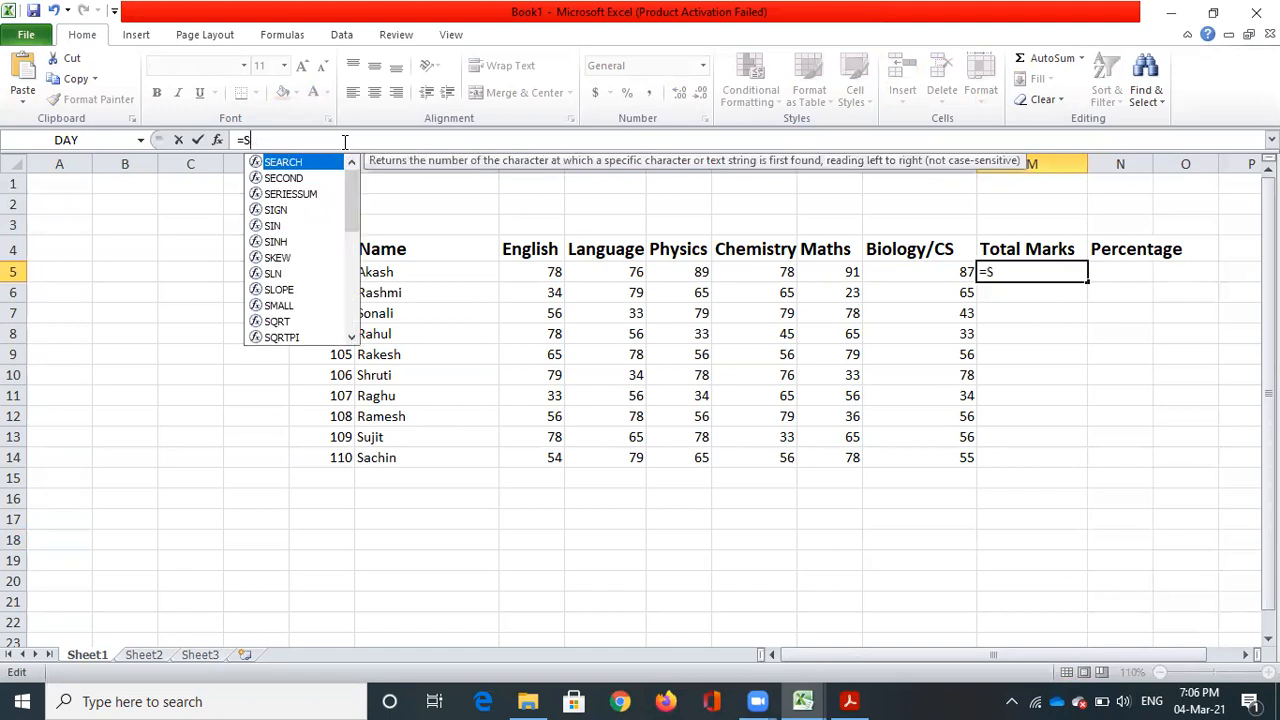
pyautogui.write('UM')
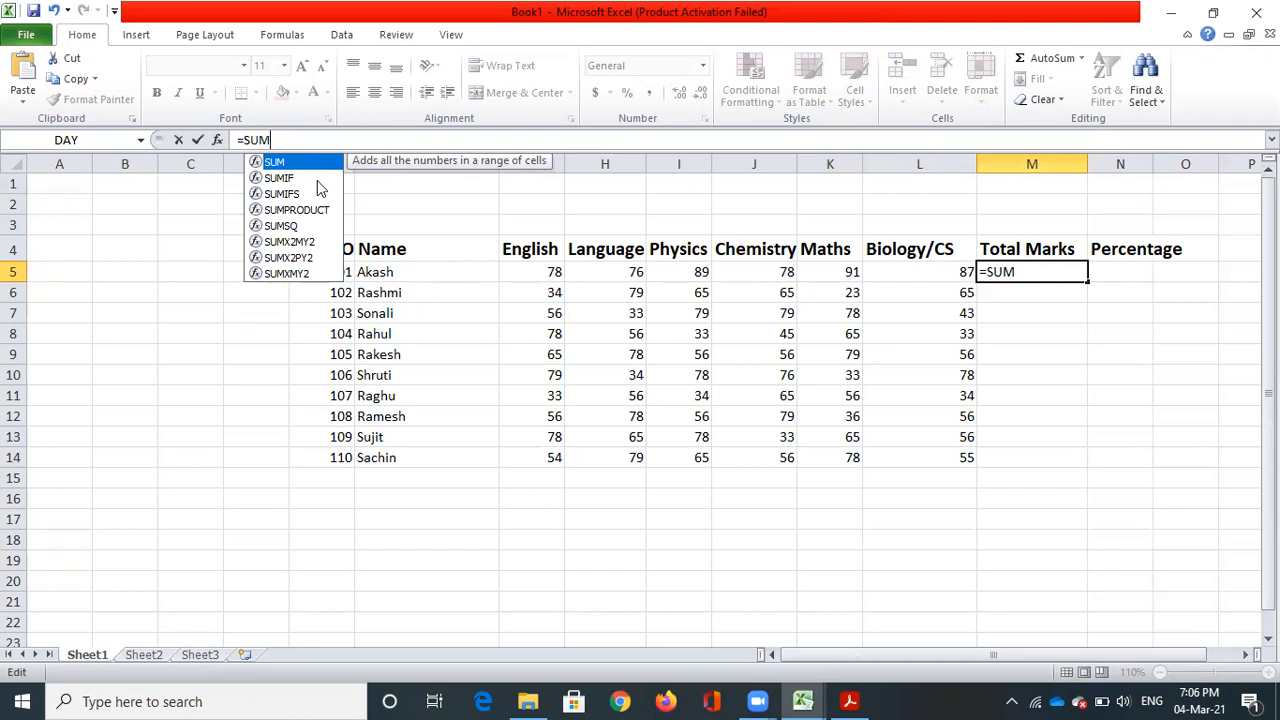
pyautogui.write('(')
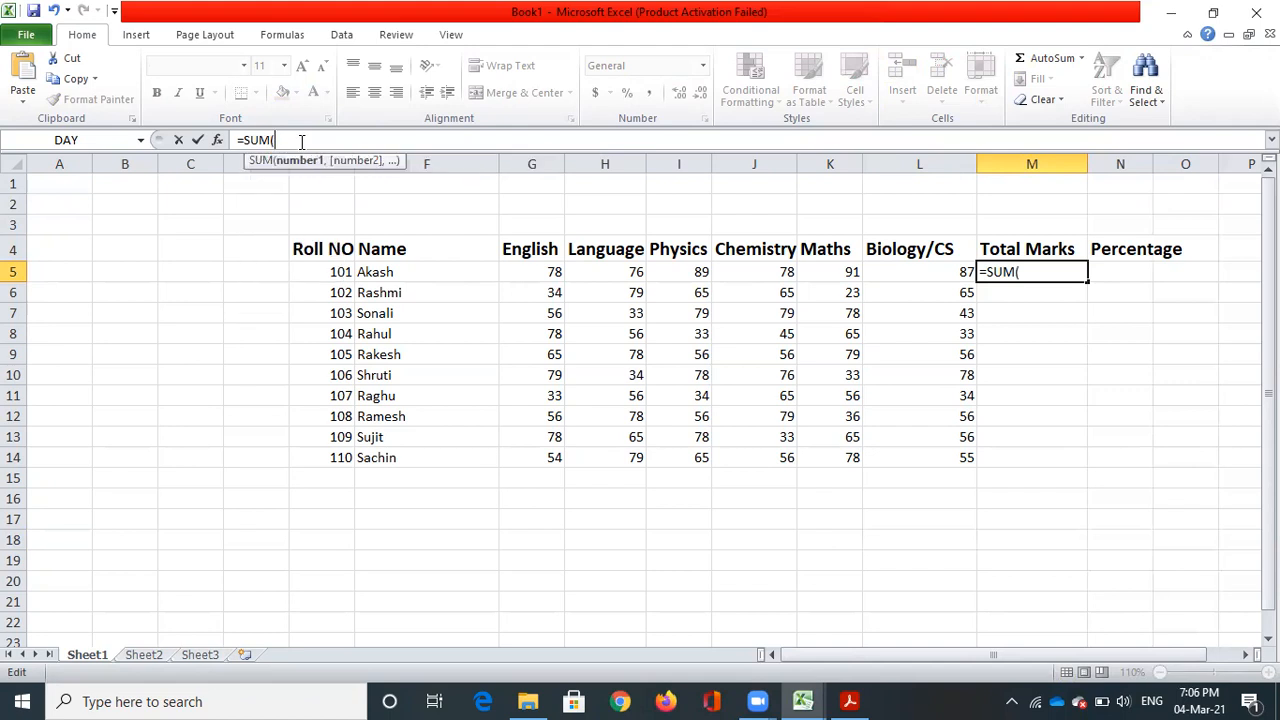
pyautogui.click(542, 275)
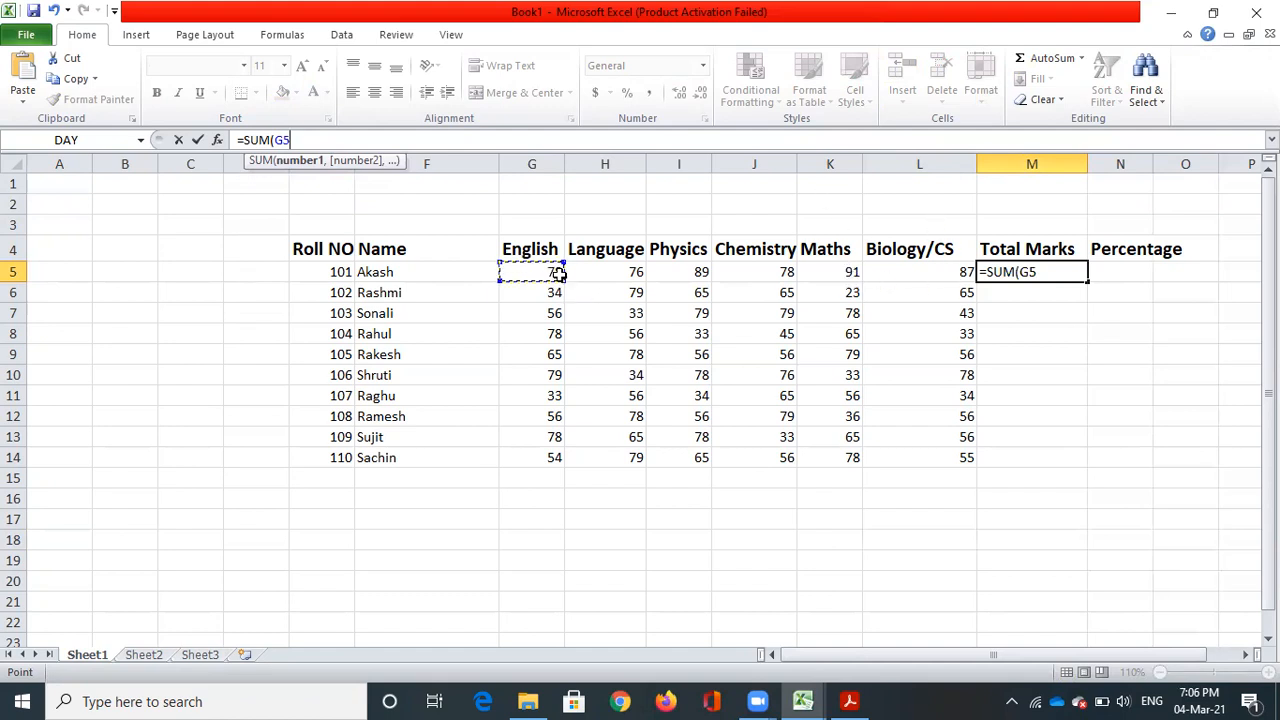
pyautogui.moveTo(557, 286); pyautogui.dragTo(580, 277)
pyautogui.press('Return')
pyautogui.click(540, 269)
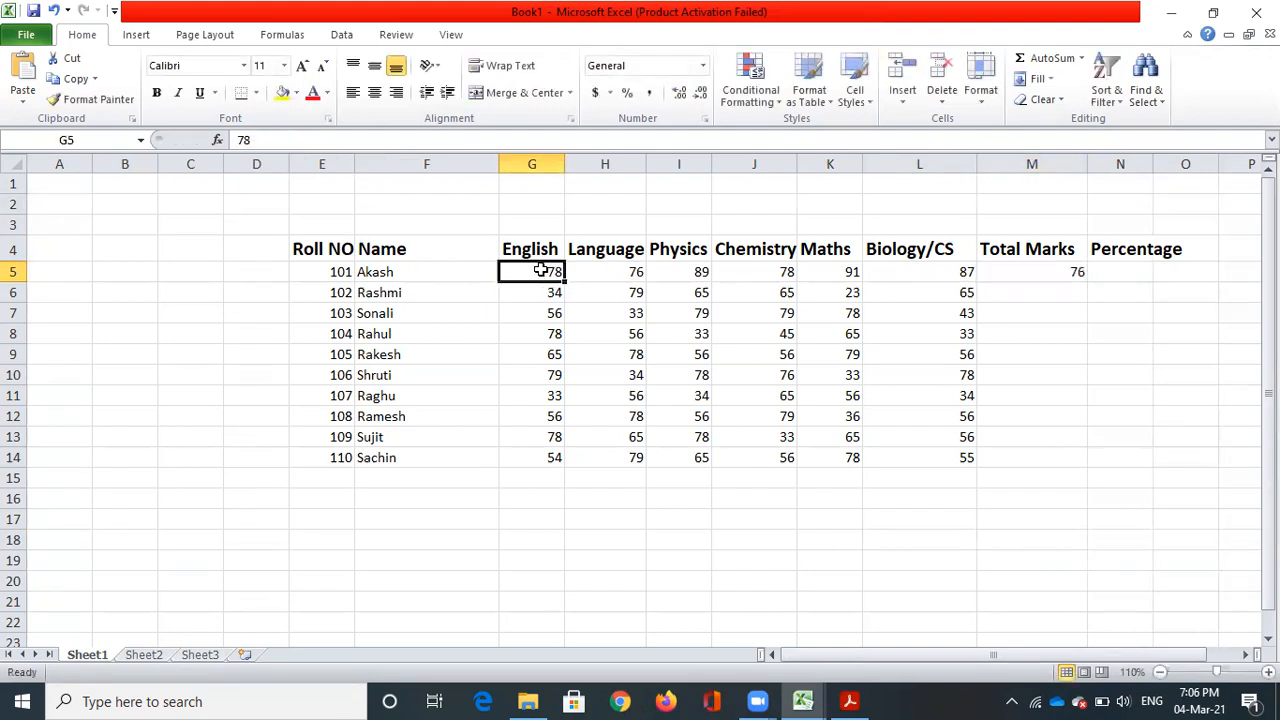
# Correct the formula in cell M5 to =SUM(G5:L5) so it totals all six subject marks in row 5.
pyautogui.click(1016, 273)
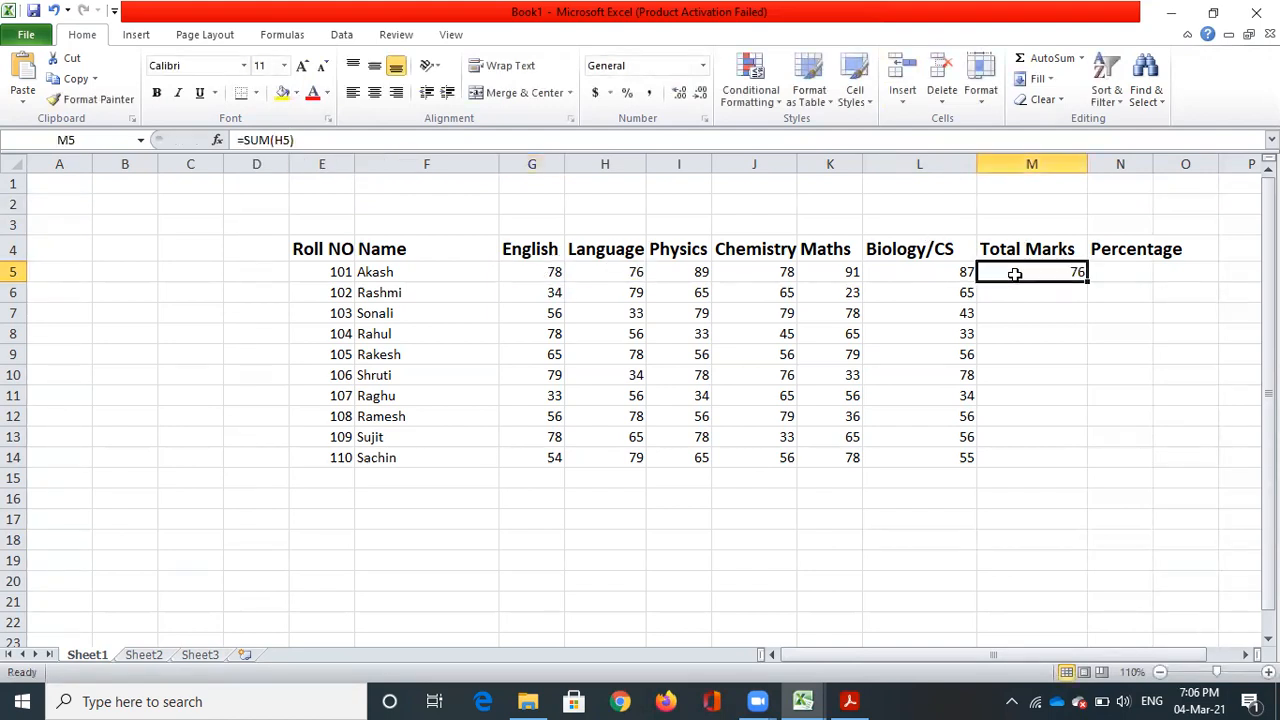
pyautogui.click(323, 143)
pyautogui.press('BackSpace')
pyautogui.press('BackSpace')
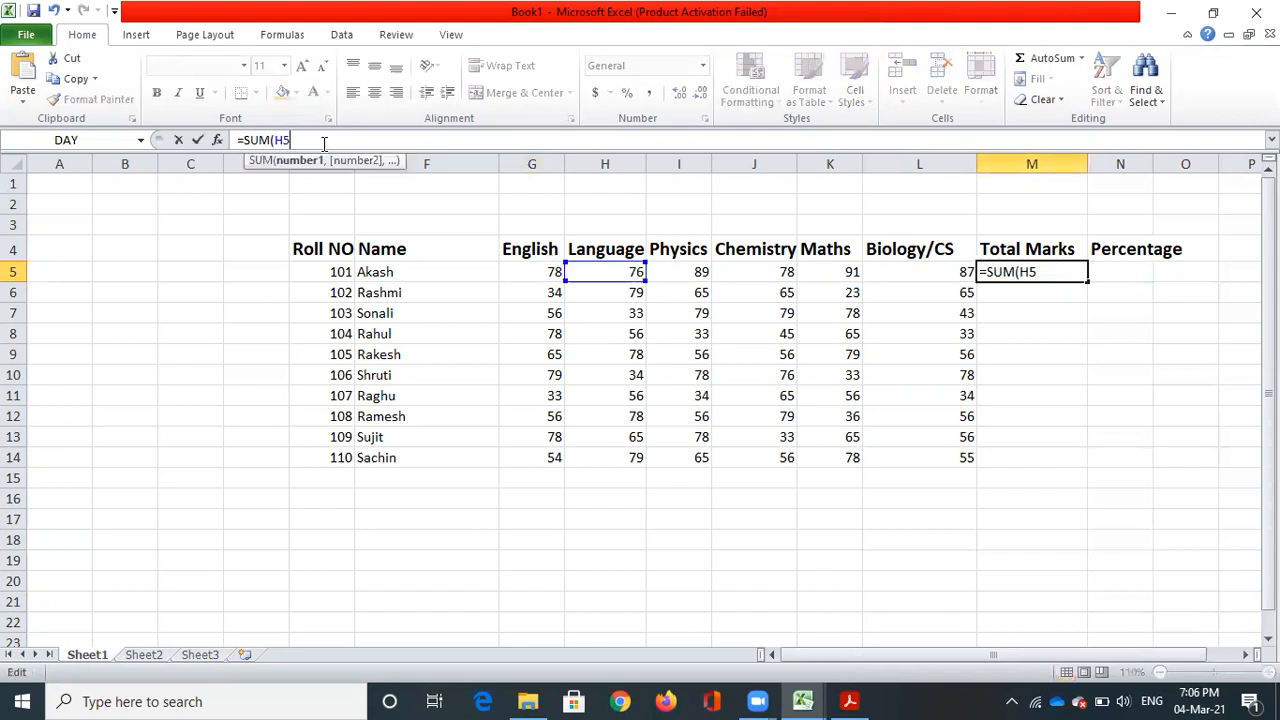
pyautogui.press('BackSpace')
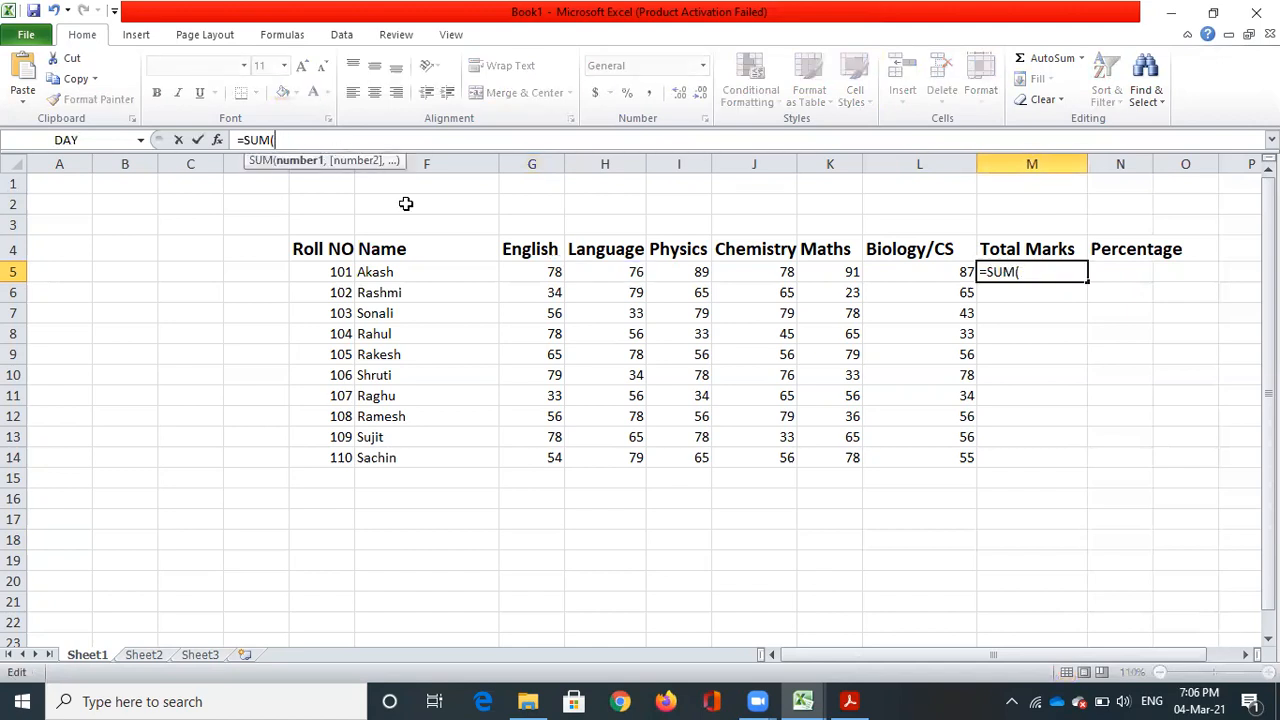
pyautogui.click(543, 272)
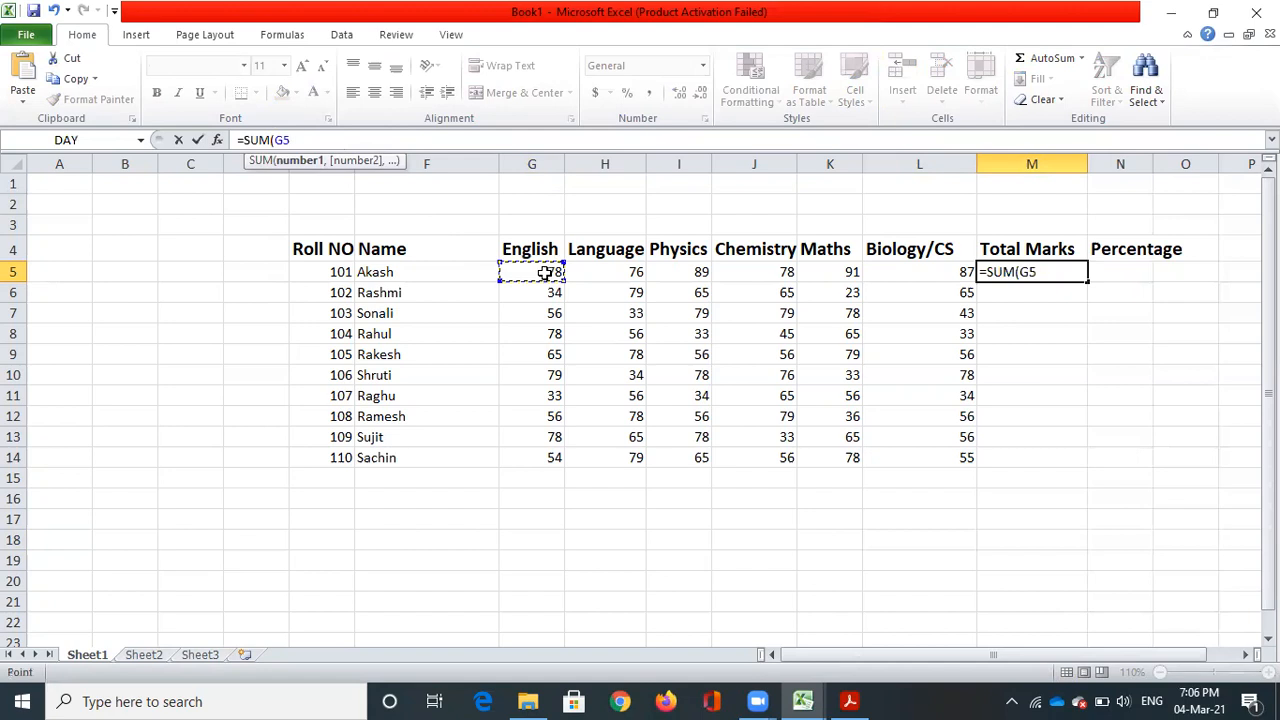
pyautogui.moveTo(563, 275); pyautogui.dragTo(962, 275)
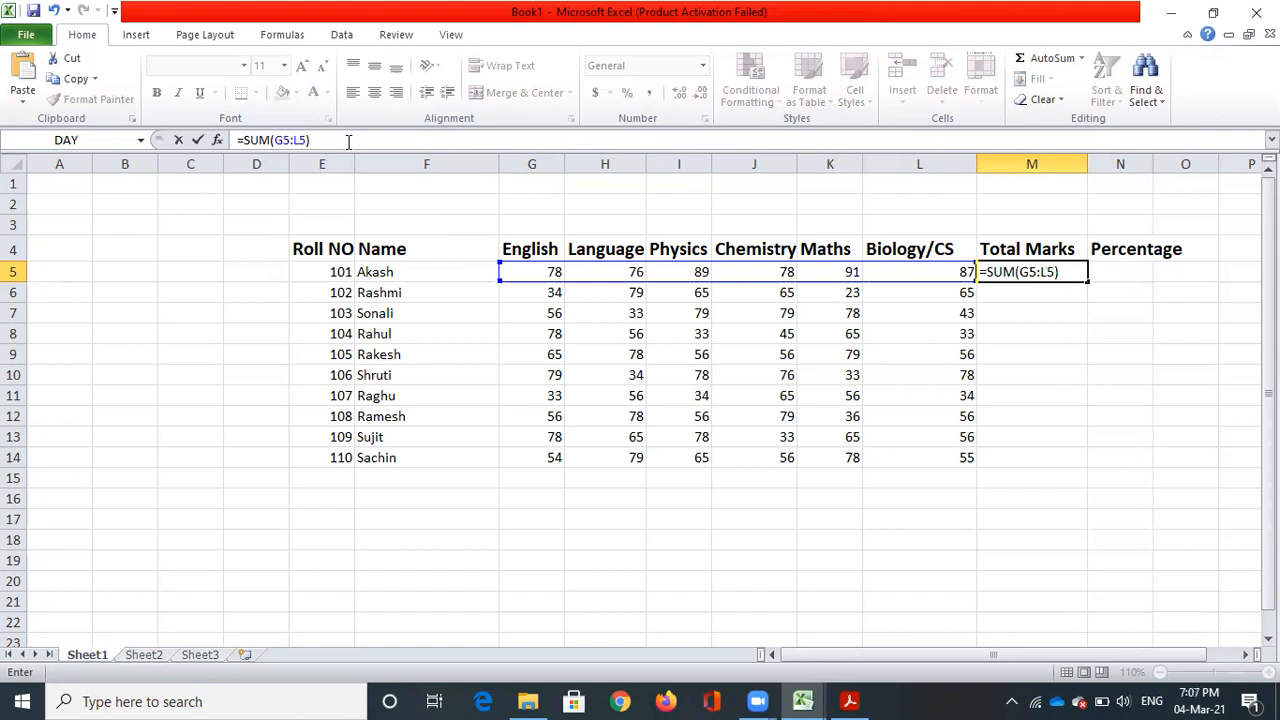
pyautogui.press('Return')
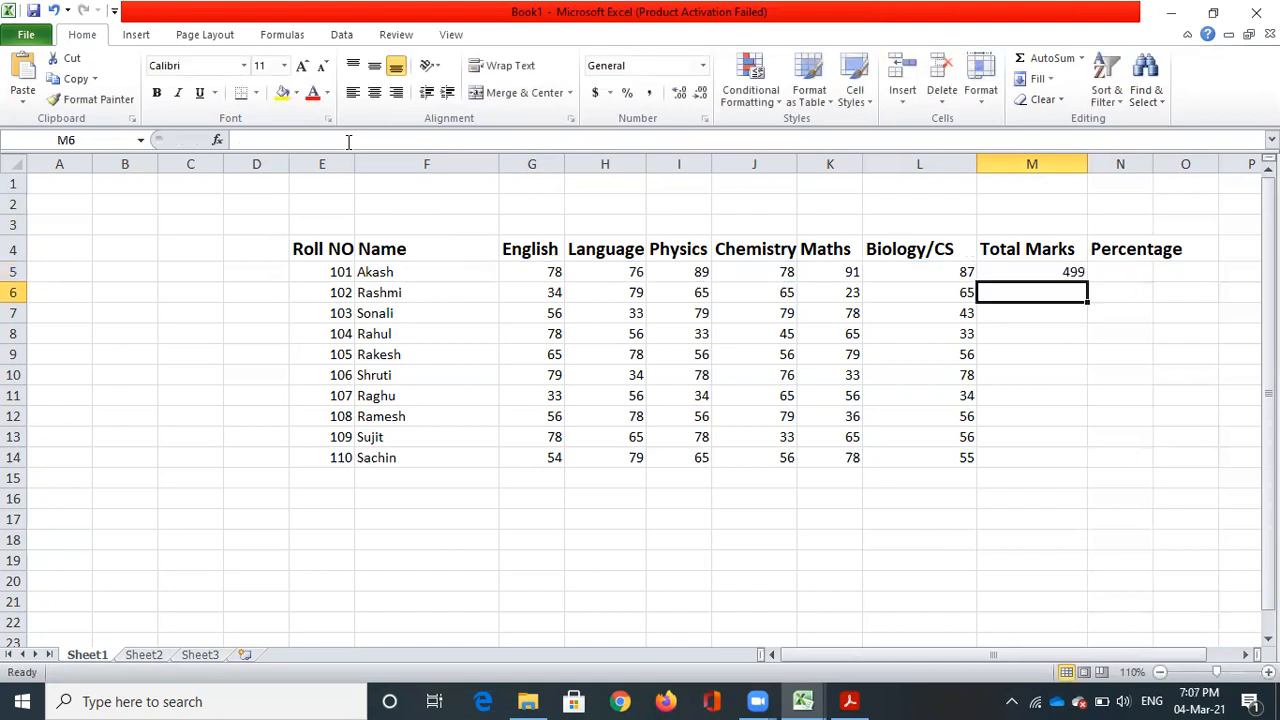
pyautogui.click(1014, 272)
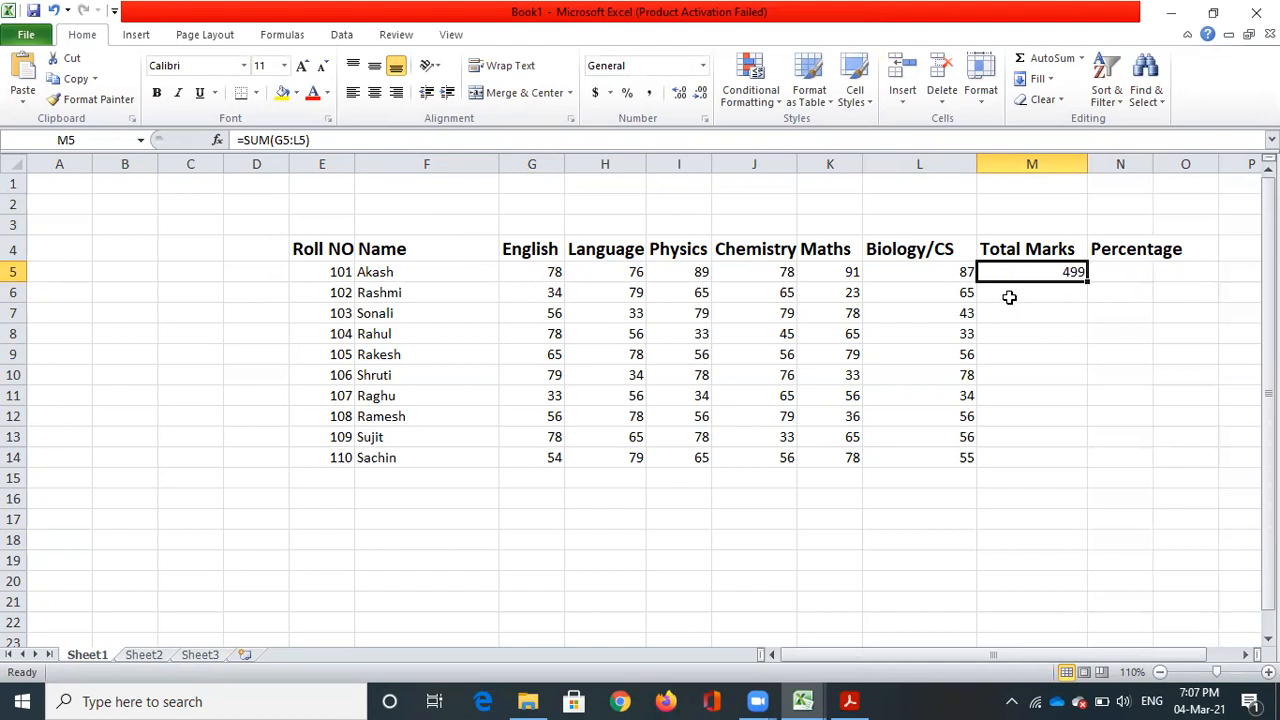
# Enter the formula =SUM(G6:L6) in cell M6 to total the six subject marks for roll number 102.
pyautogui.click(1007, 293)
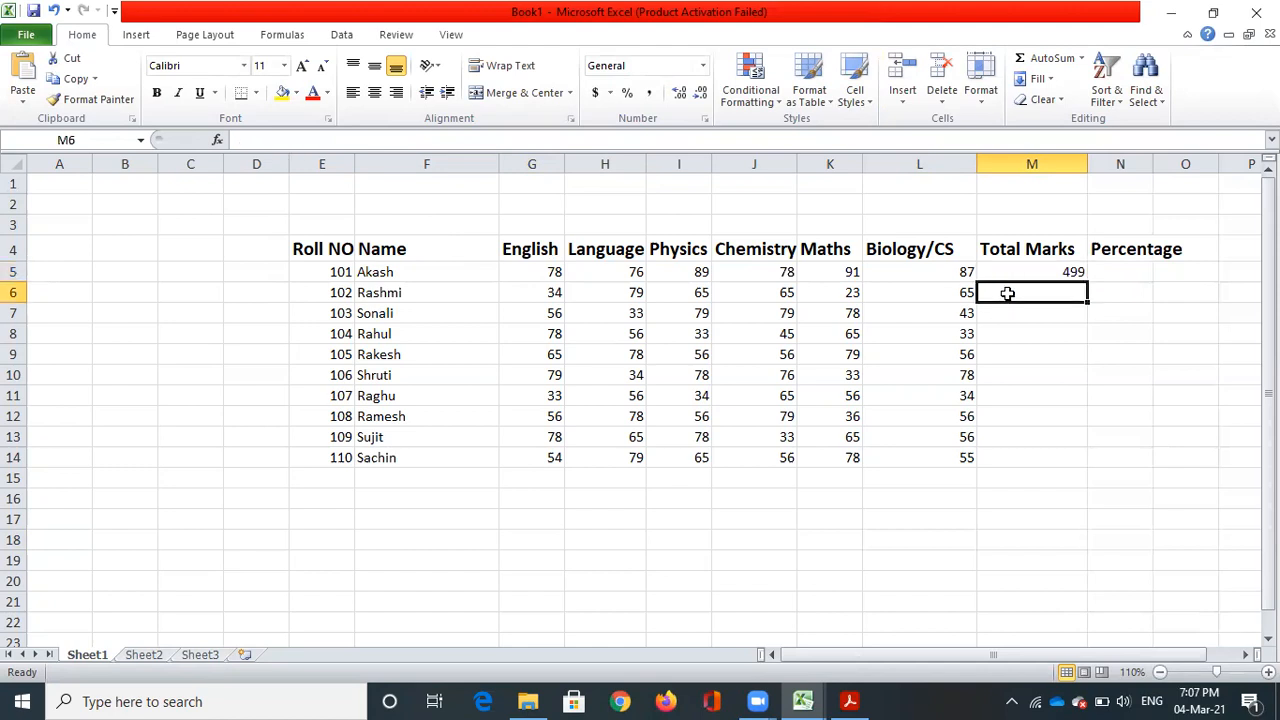
pyautogui.click(390, 139)
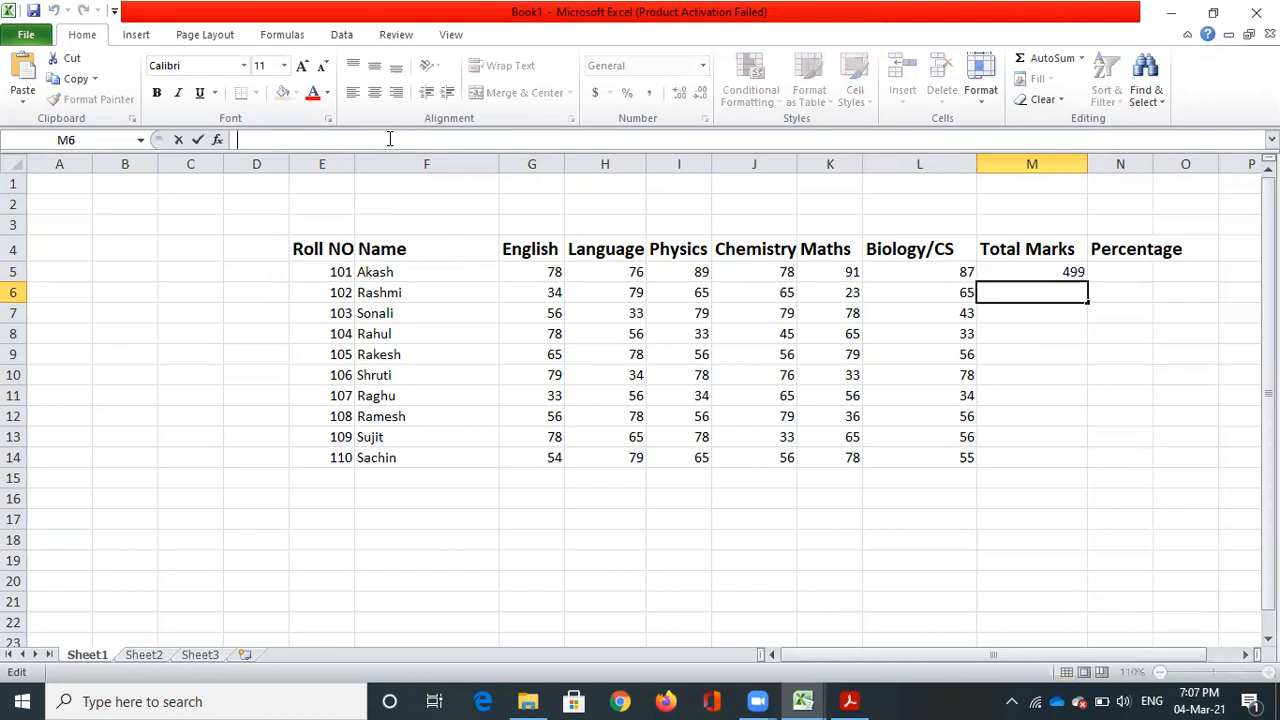
pyautogui.write('=SUM')
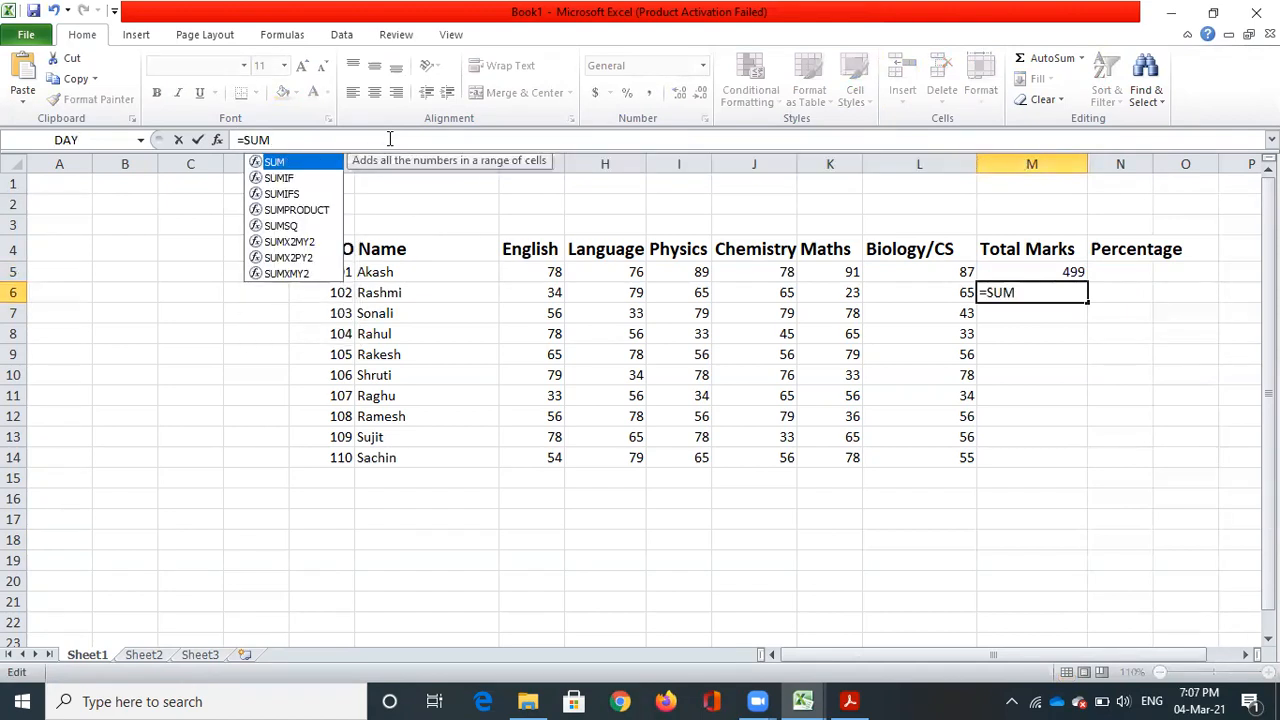
pyautogui.write('(')
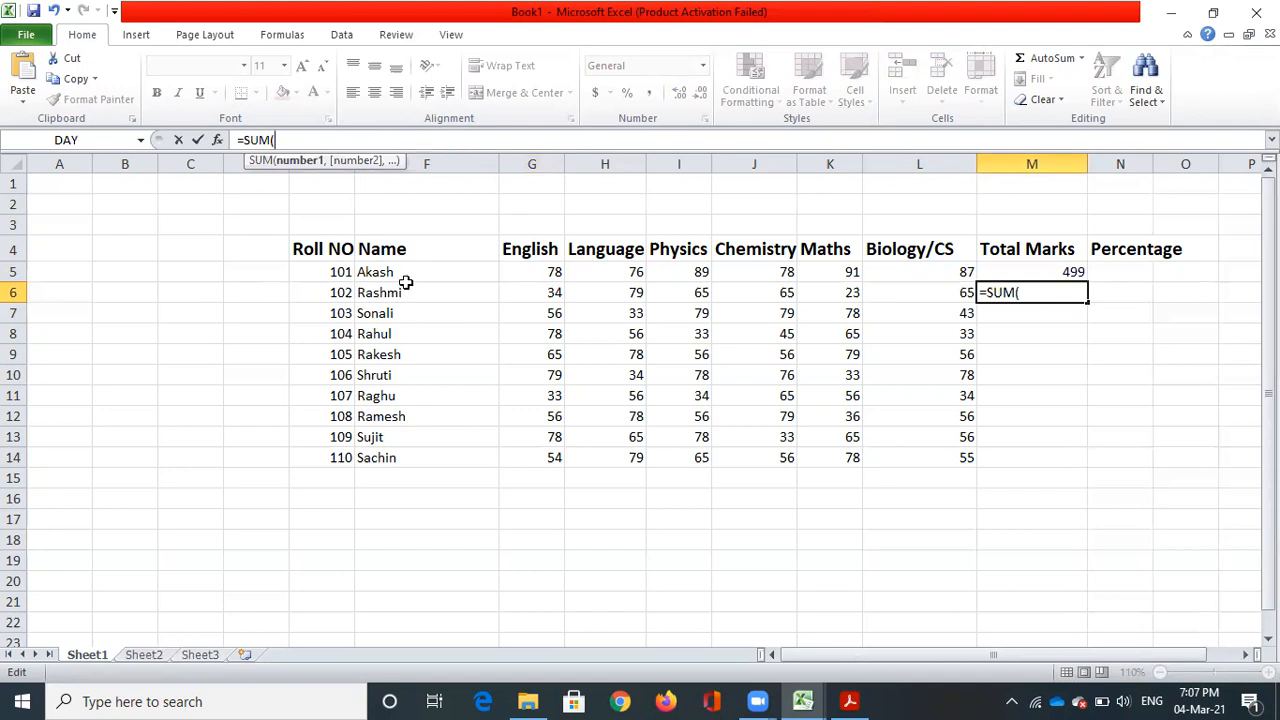
pyautogui.click(528, 290)
pyautogui.moveTo(535, 290); pyautogui.dragTo(960, 297)
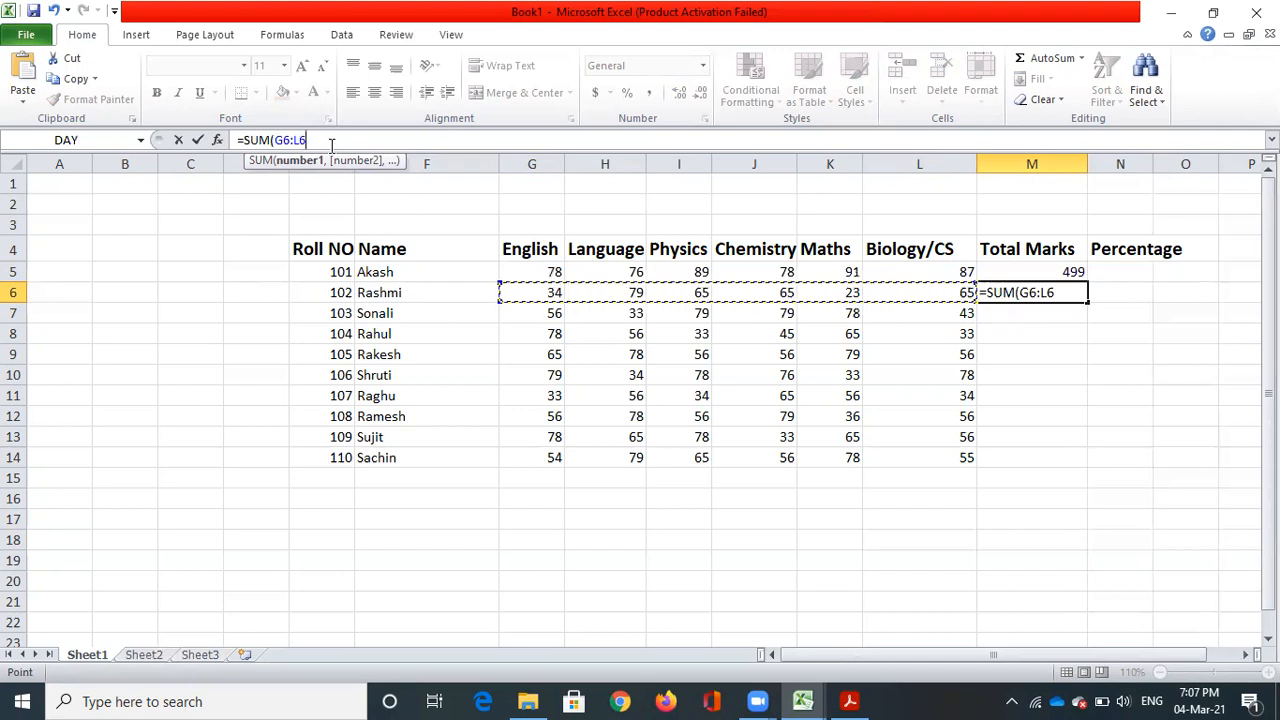
pyautogui.write(')')
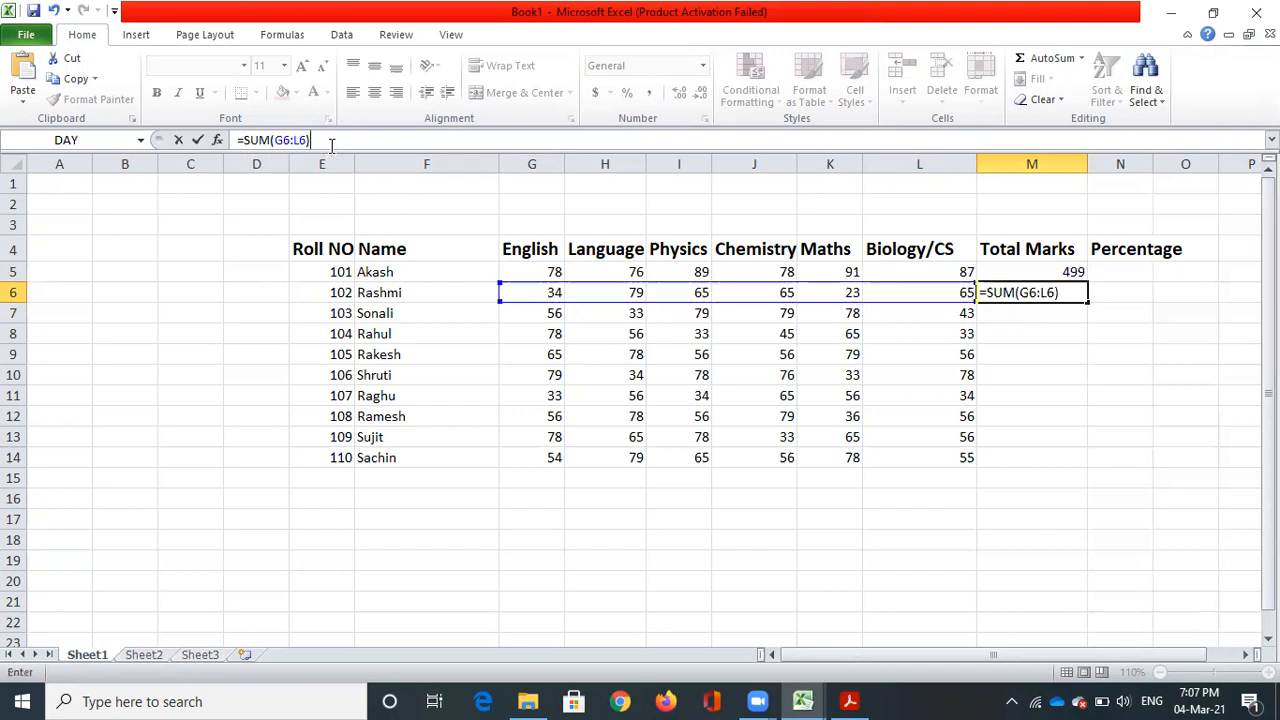
pyautogui.press('Return')
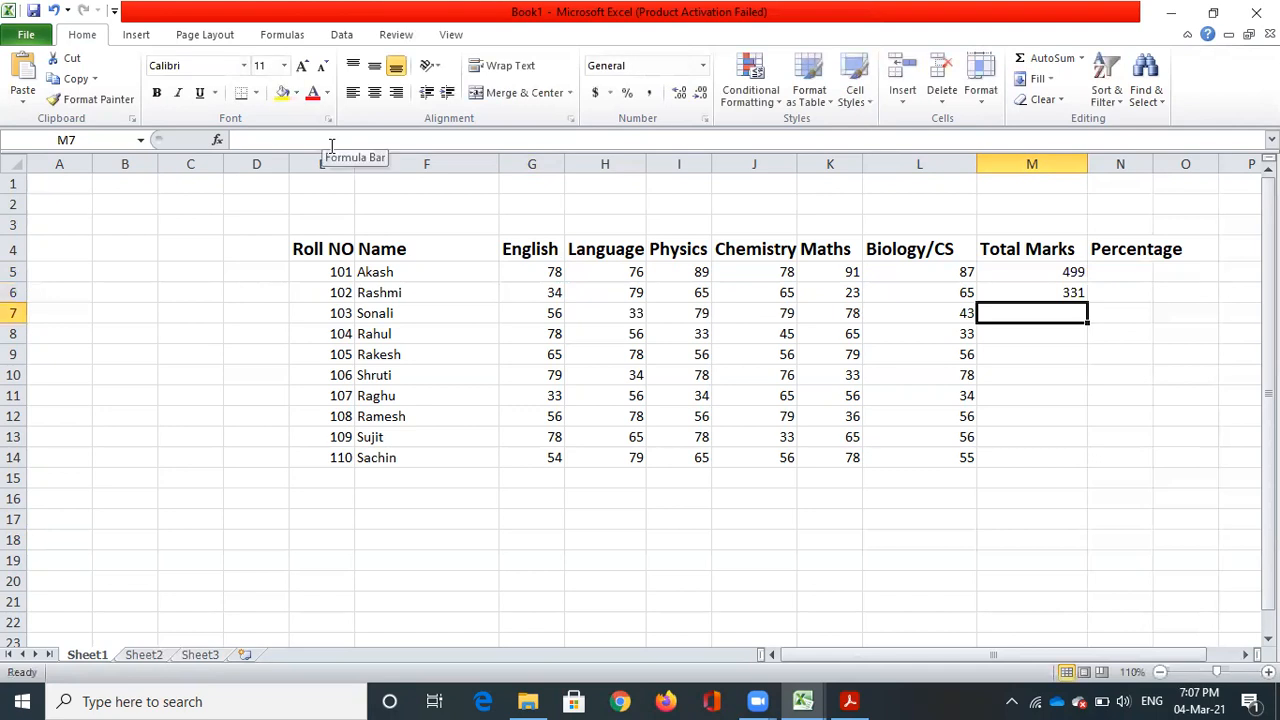
# Enter the formula =SUM(G7:L7) in cell M7 to total the six subject marks for roll number 103.
pyautogui.doubleClick(1030, 314)
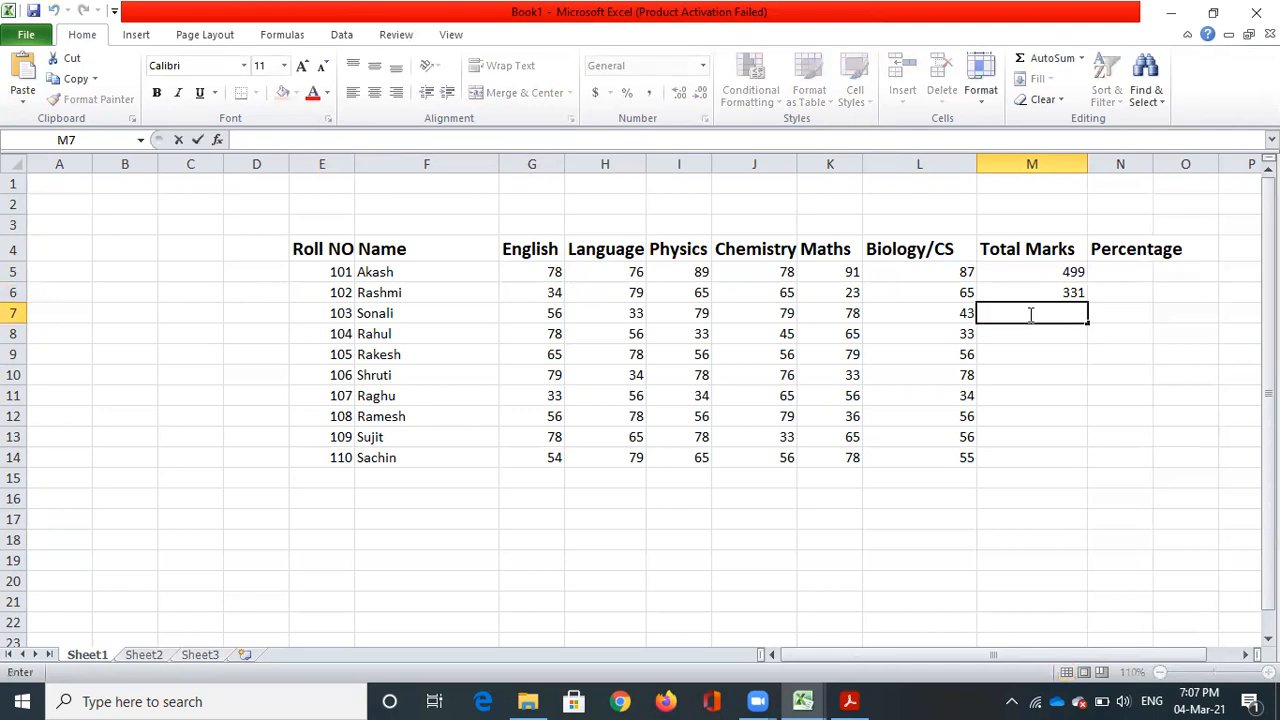
pyautogui.write('=SUM')
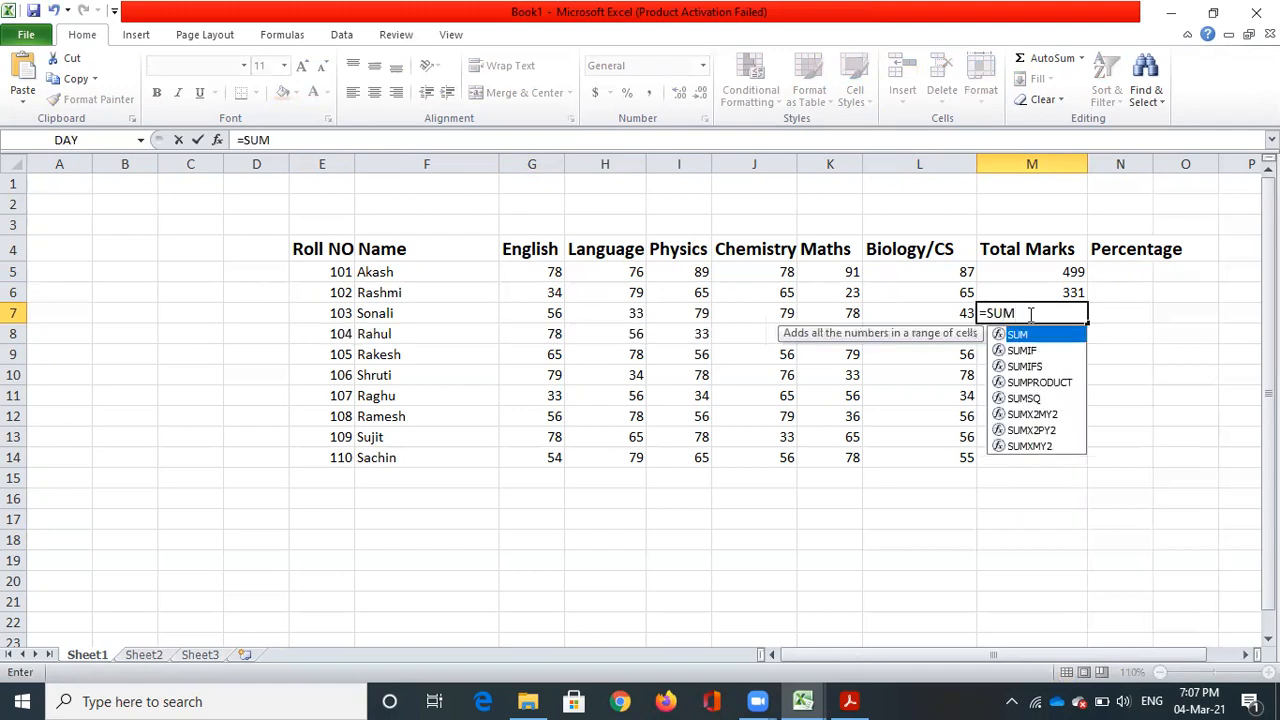
pyautogui.write('(')
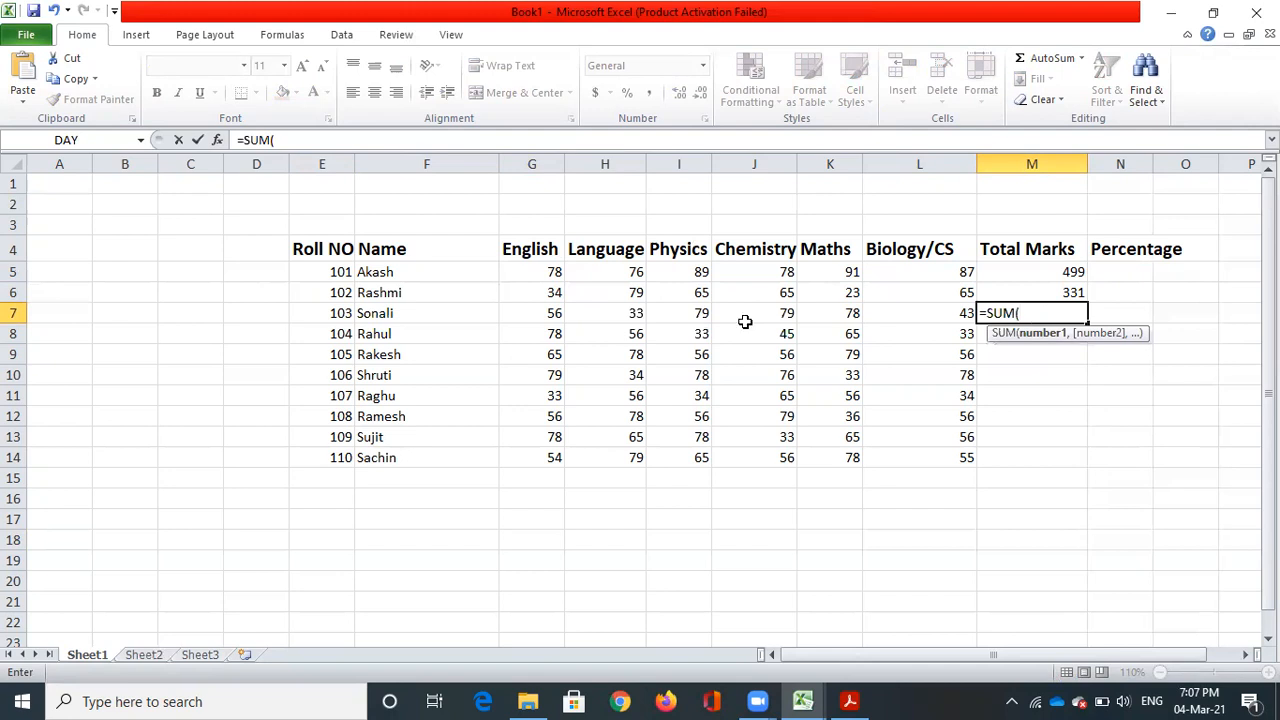
pyautogui.click(551, 314)
pyautogui.moveTo(551, 314); pyautogui.dragTo(899, 320)
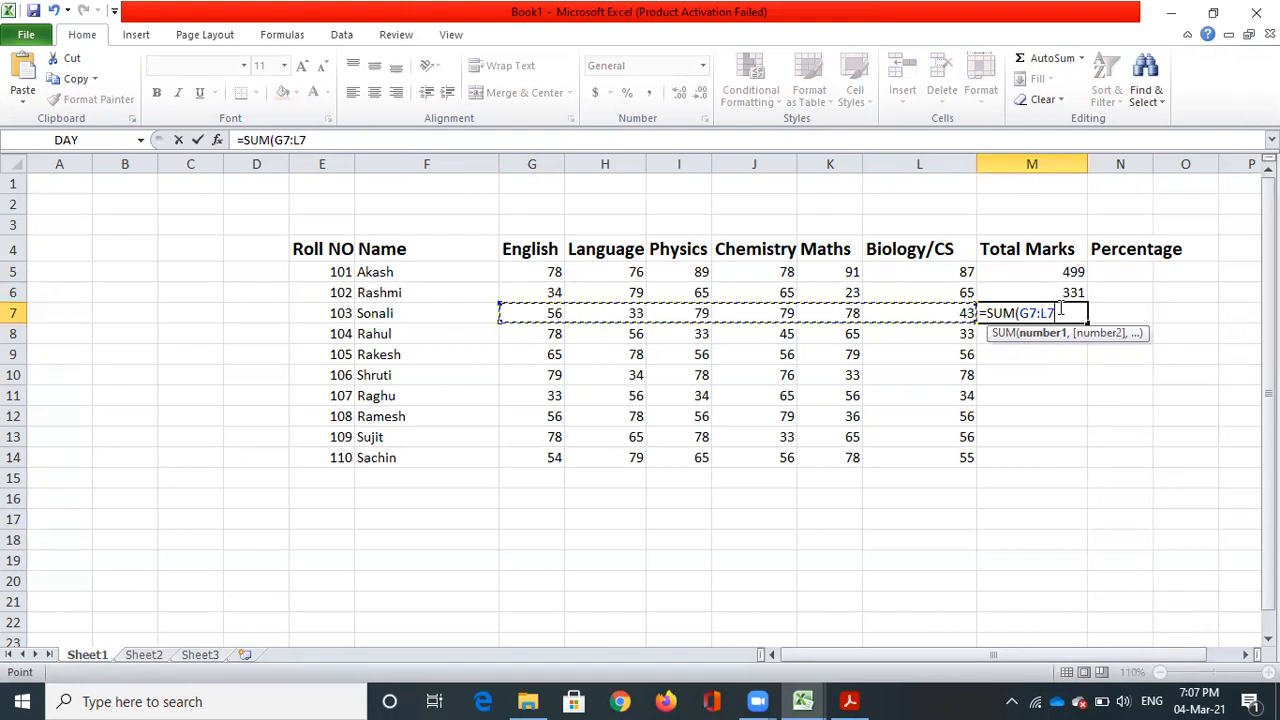
pyautogui.write(')')
pyautogui.press('Return')
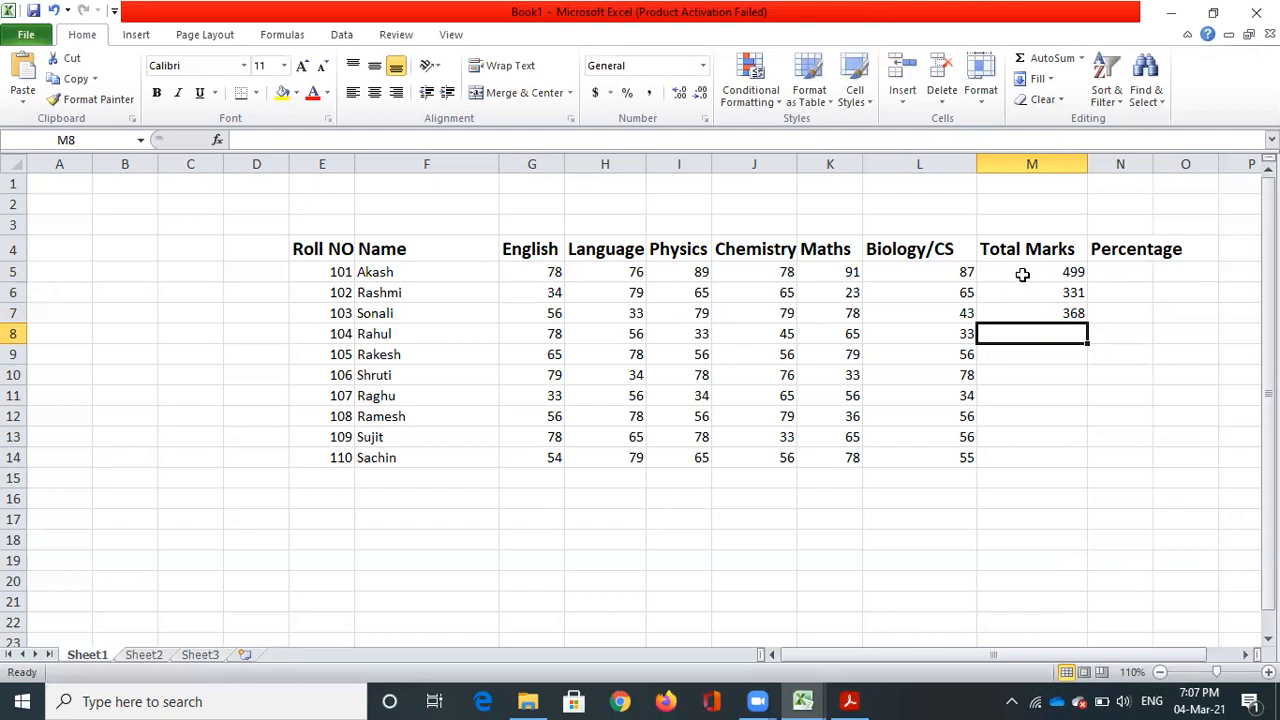
# Clear the SUM formulas from Total Marks cells M6 and M7, keeping only the one in M5.
pyautogui.click(1044, 274)
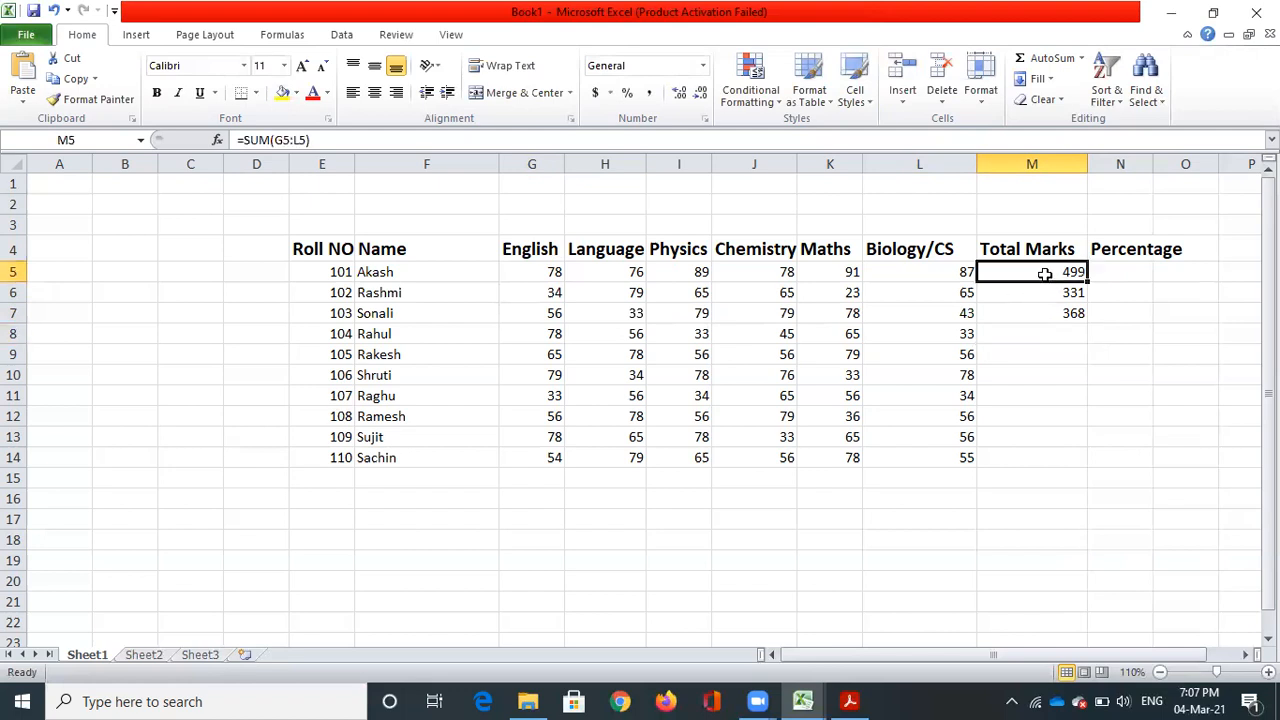
pyautogui.doubleClick(1076, 294)
pyautogui.press('BackSpace')
pyautogui.press('BackSpace')
pyautogui.press('BackSpace')
pyautogui.press('BackSpace')
pyautogui.press('BackSpace')
pyautogui.press('BackSpace')
pyautogui.press('BackSpace')
pyautogui.press('BackSpace')
pyautogui.press('BackSpace')
pyautogui.press('BackSpace')
pyautogui.press('BackSpace')
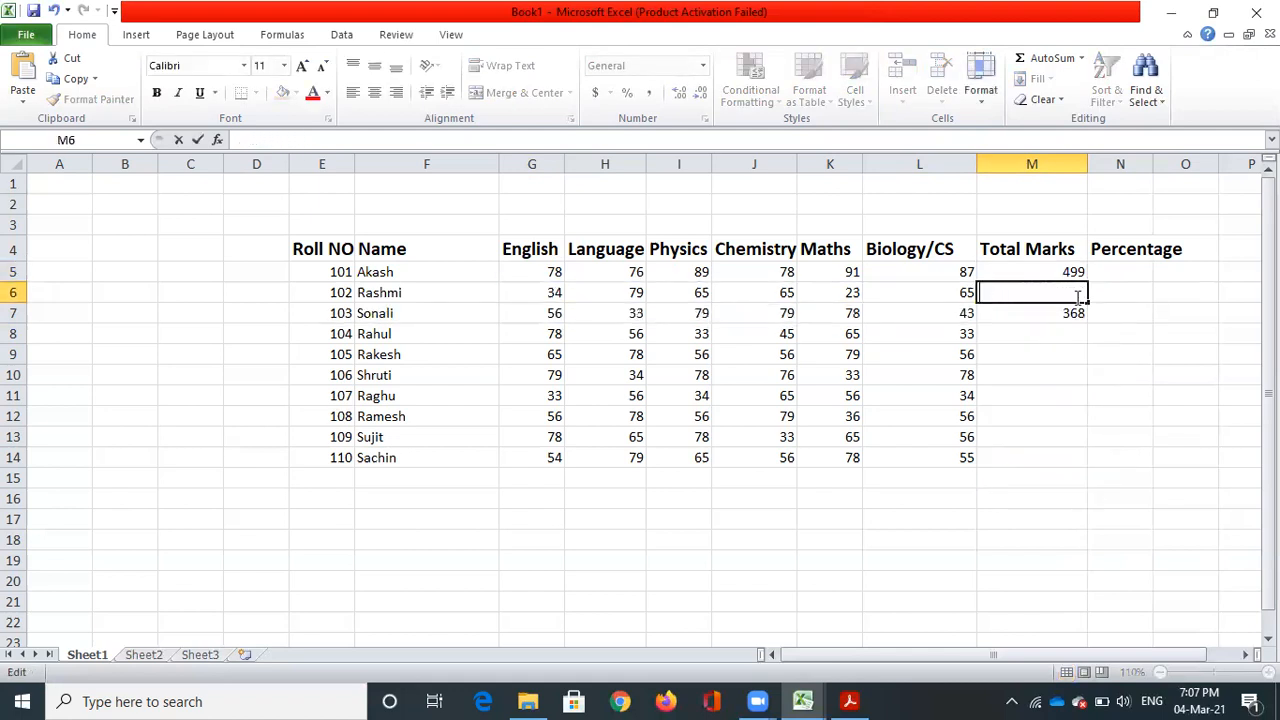
pyautogui.click(1072, 314)
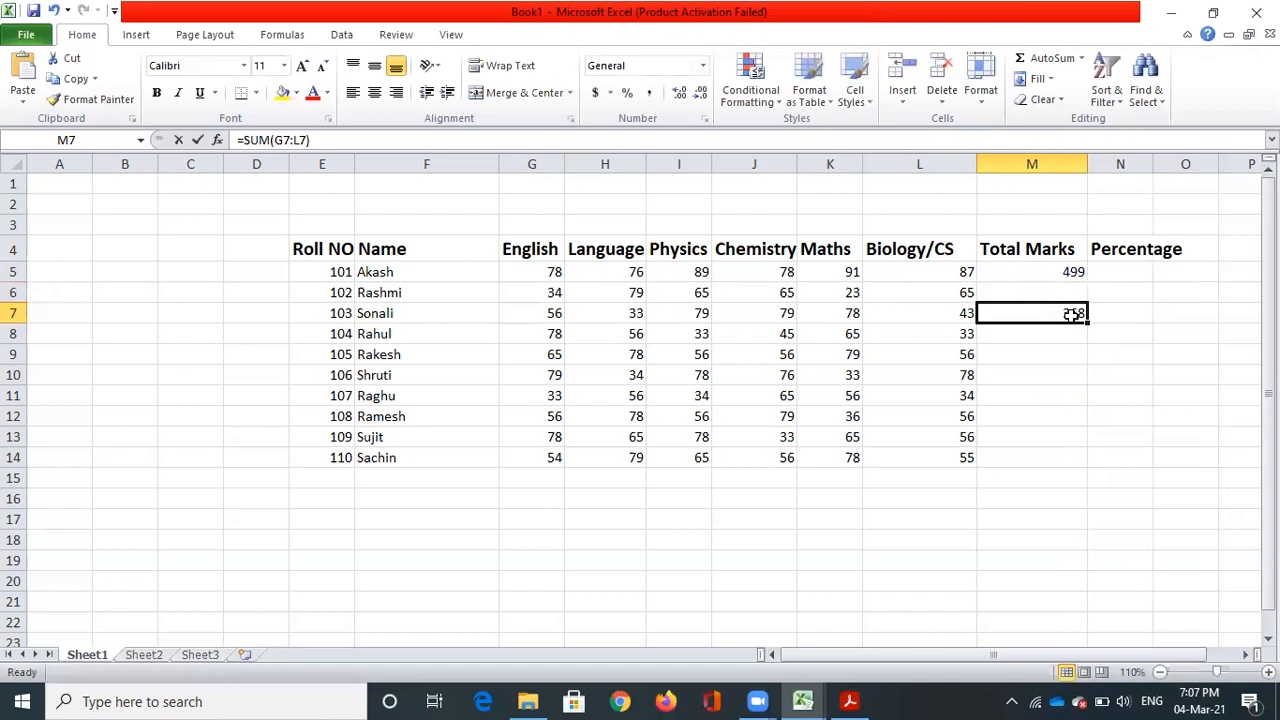
pyautogui.press('BackSpace')
pyautogui.click(1047, 451)
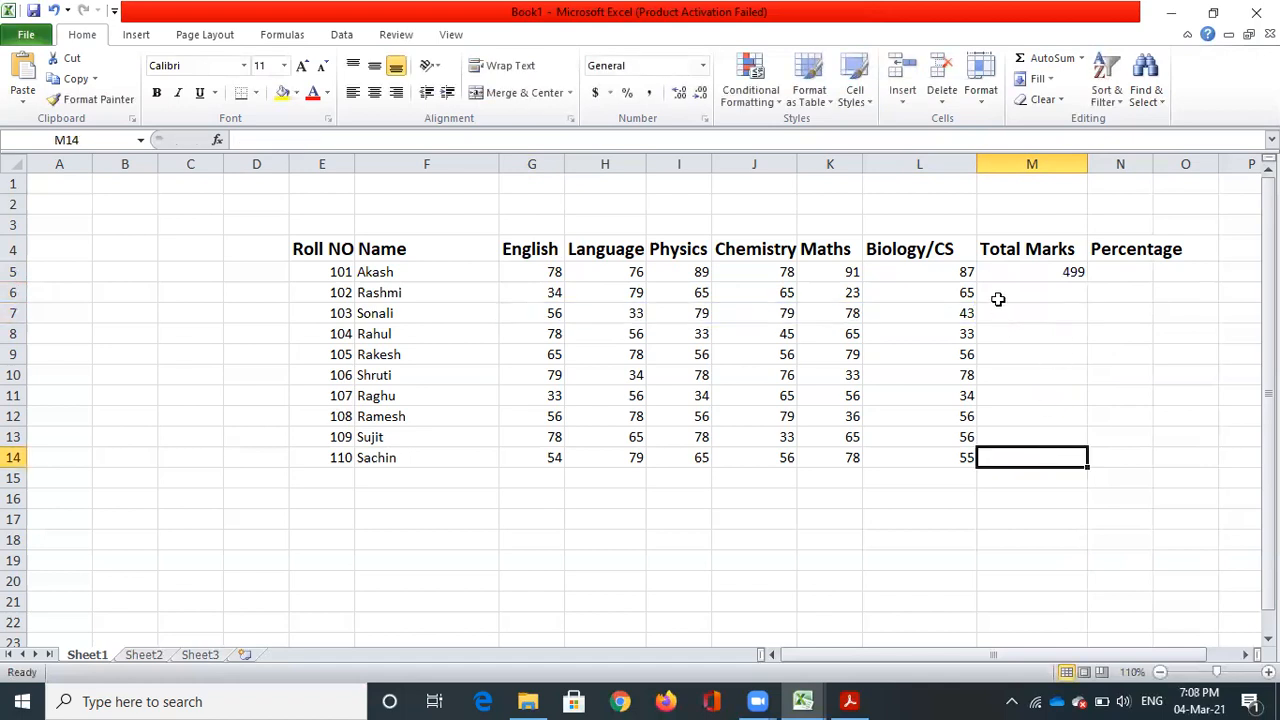
# Fill the Total Marks formula from M5 down through M14 for all remaining students.
pyautogui.click(1044, 272)
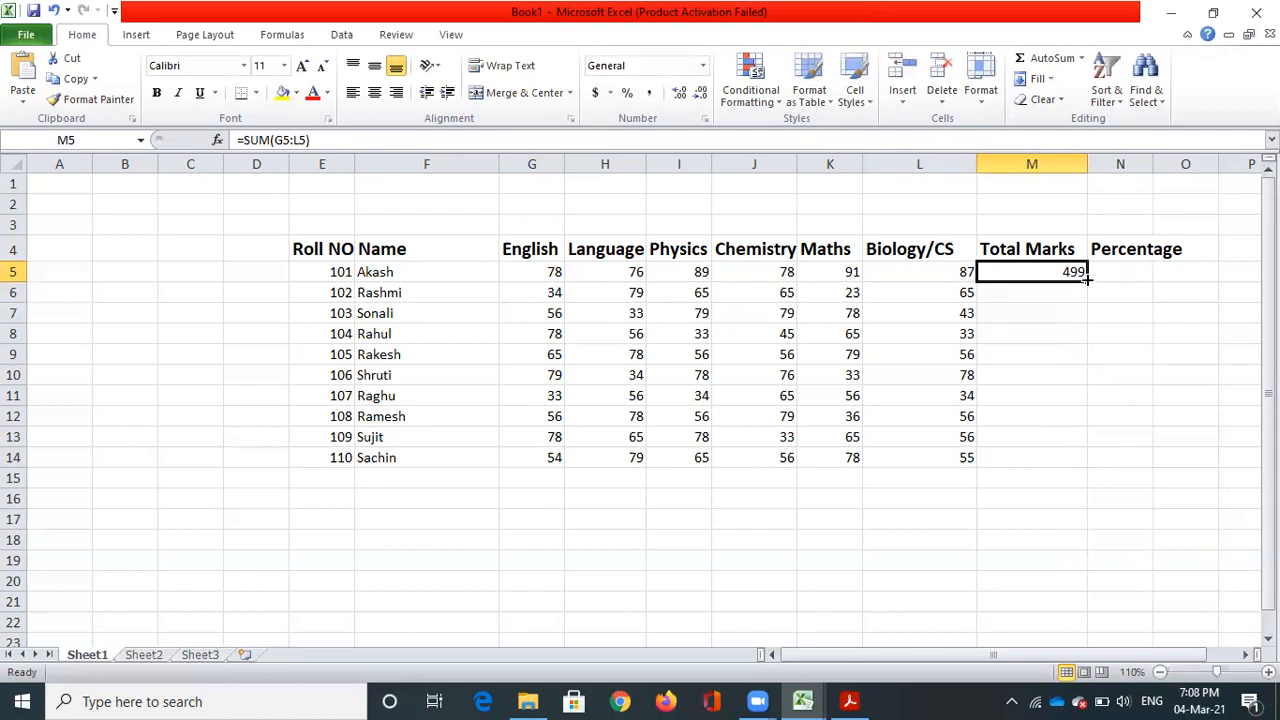
pyautogui.moveTo(1087, 280); pyautogui.dragTo(1094, 466)
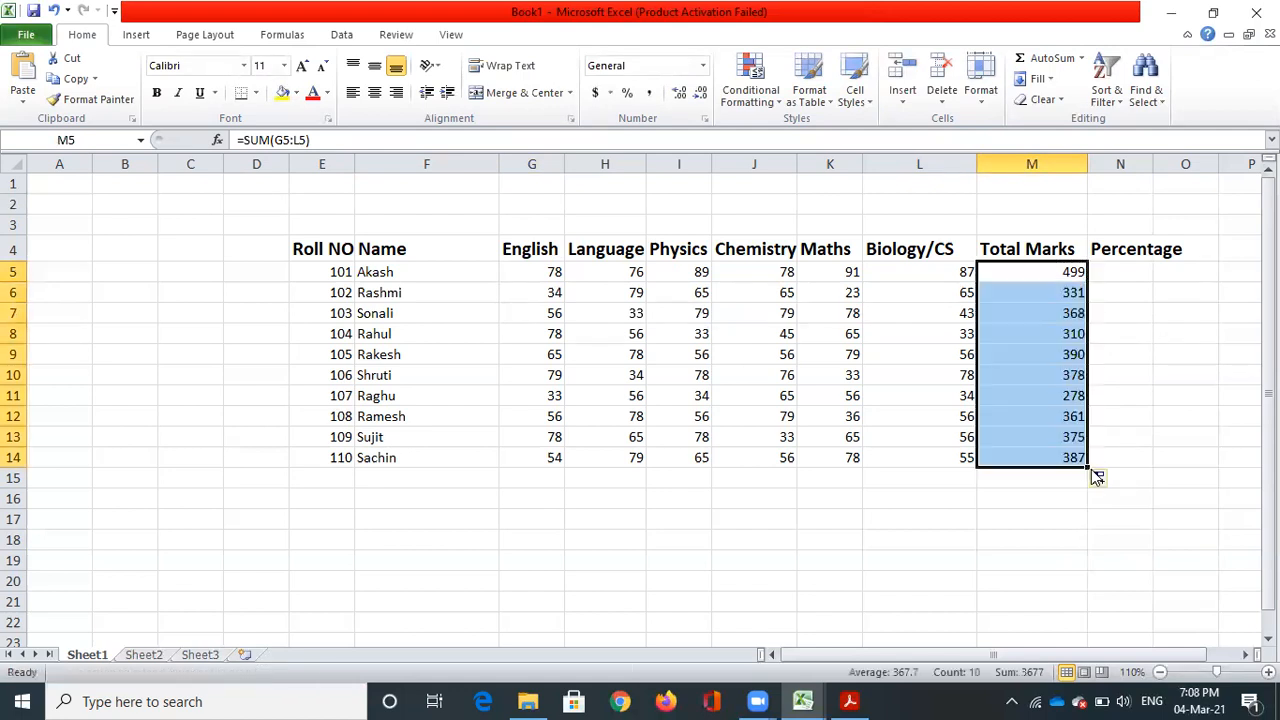
pyautogui.click(1044, 526)
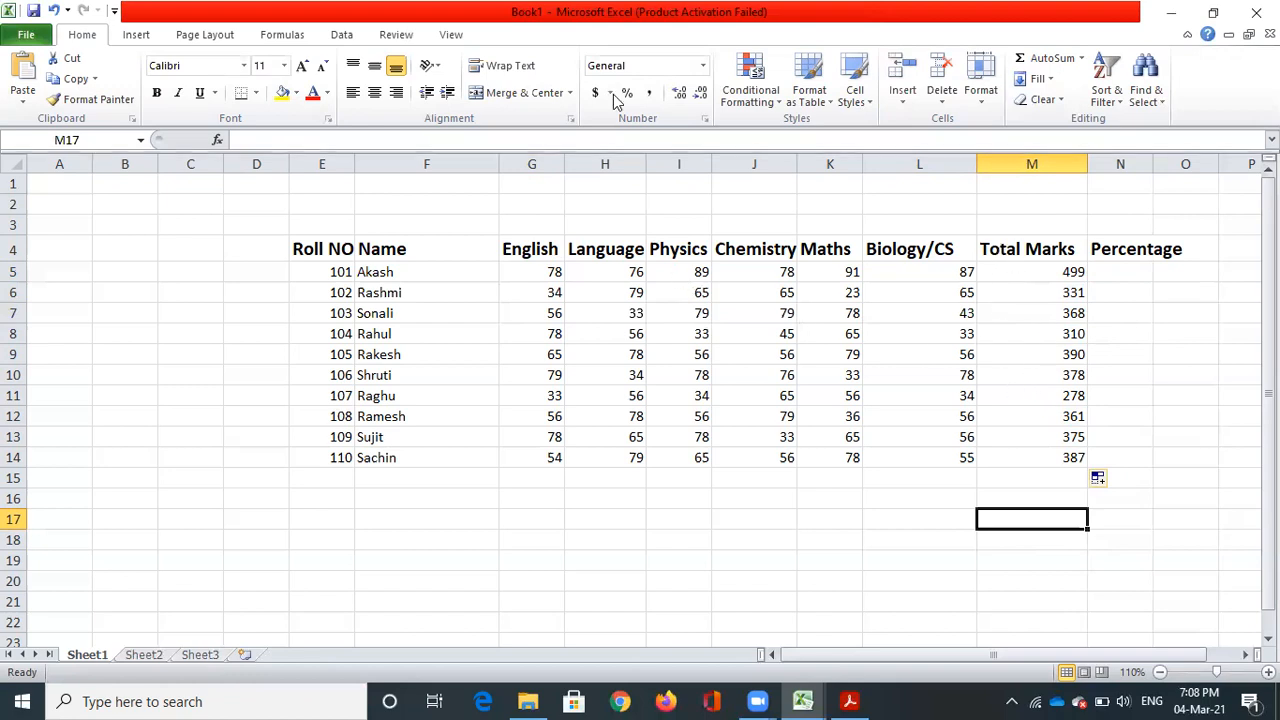
# Try to insert the AVERAGE function in Percentage cell N5, using the partial entries =AV and =AVER.
pyautogui.click(1125, 274)
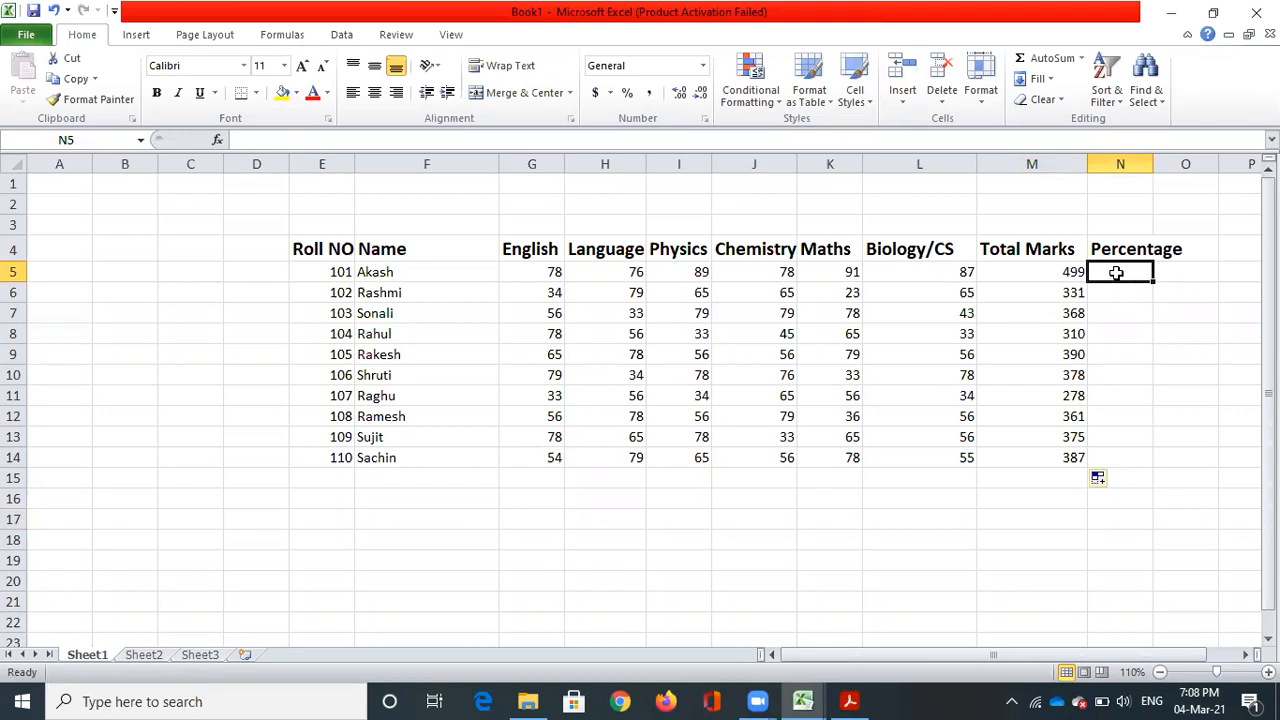
pyautogui.click(578, 145)
pyautogui.write('=')
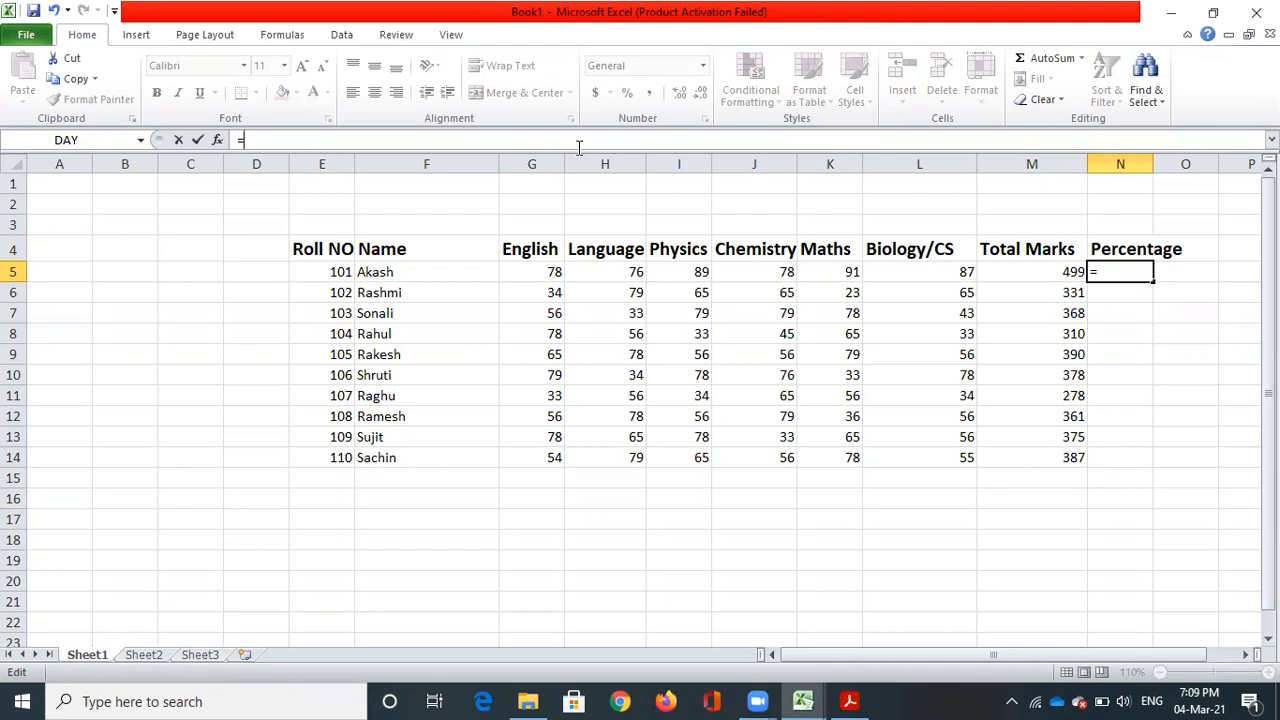
pyautogui.write('AV')
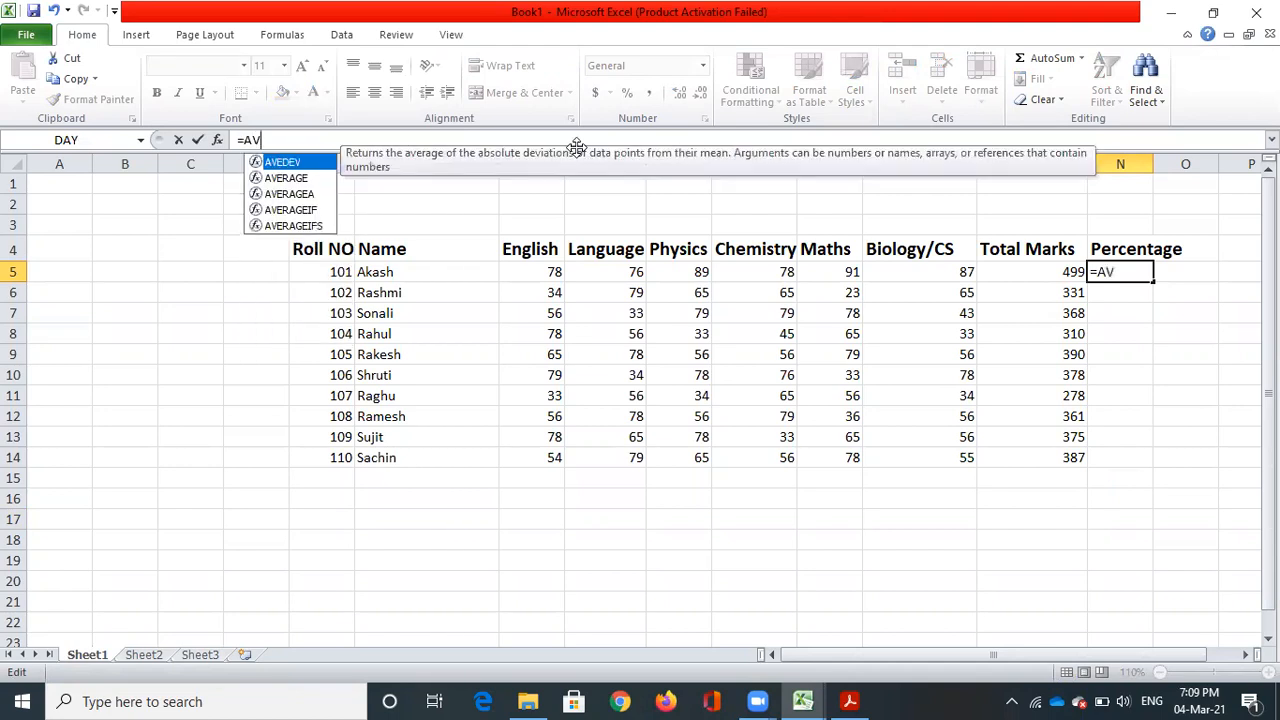
pyautogui.press('Down')
pyautogui.press('Return')
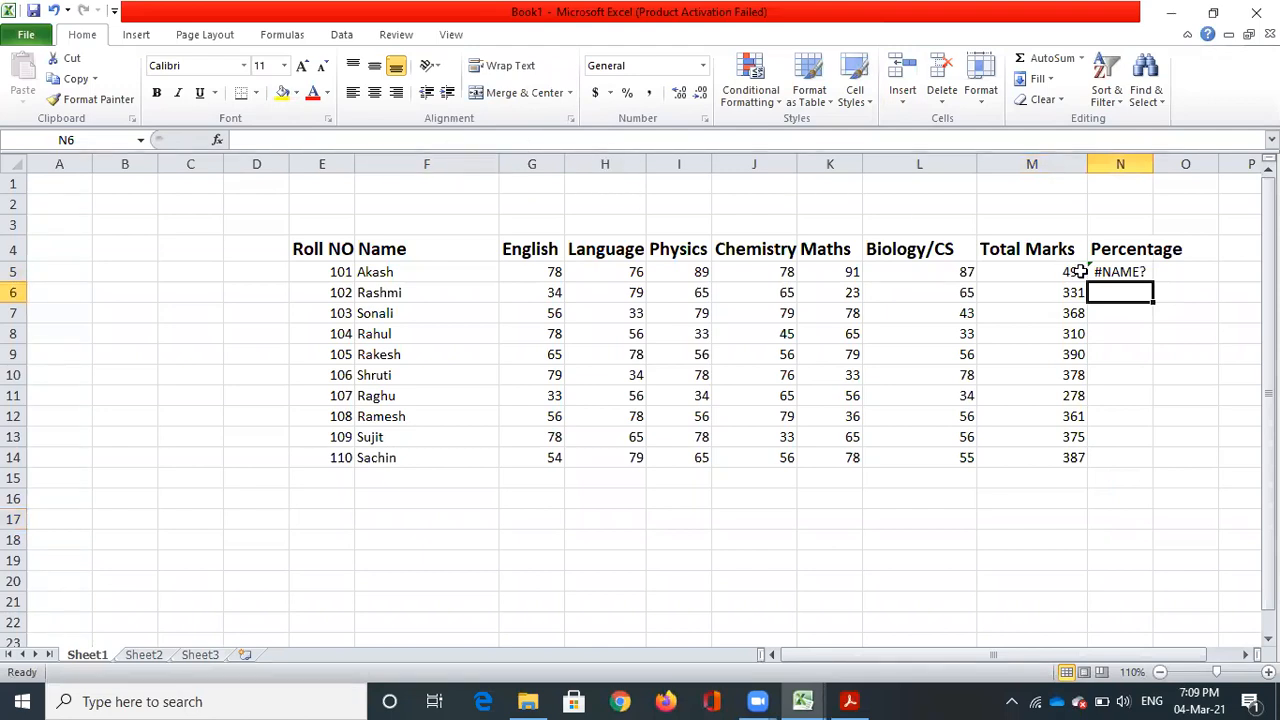
pyautogui.click(1115, 270)
pyautogui.click(360, 147)
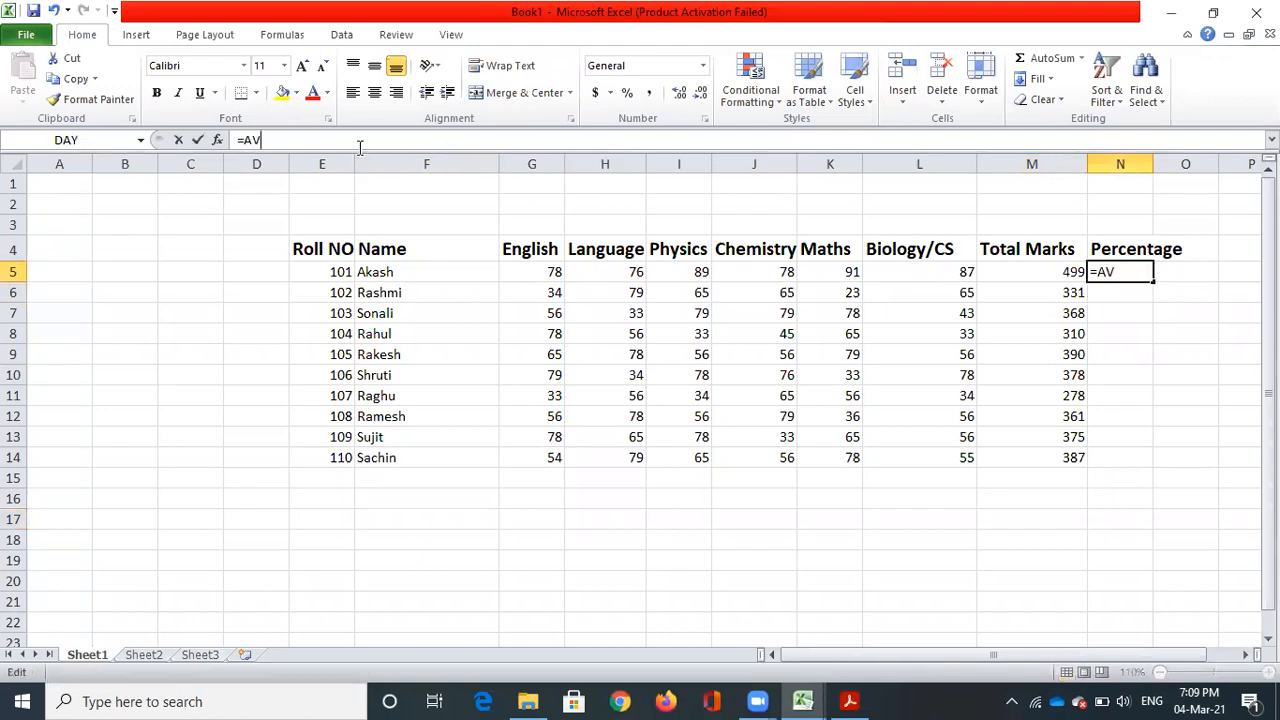
pyautogui.write('ER')
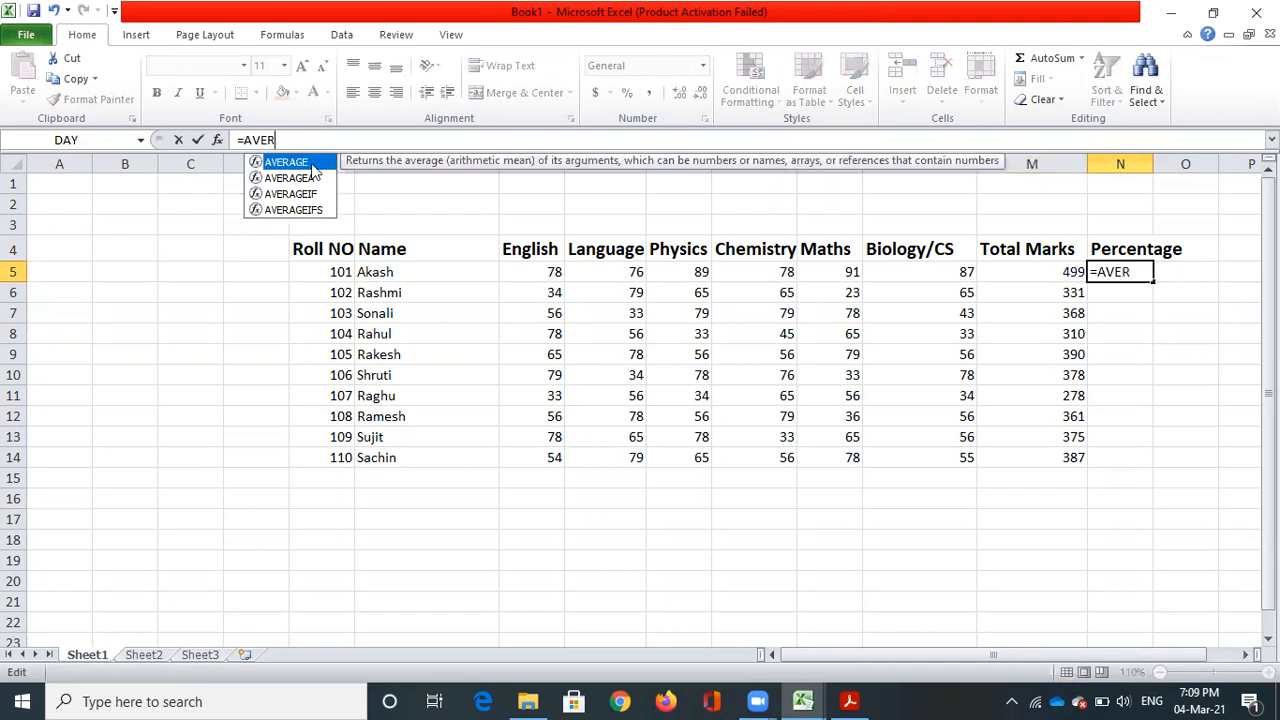
pyautogui.press('Return')
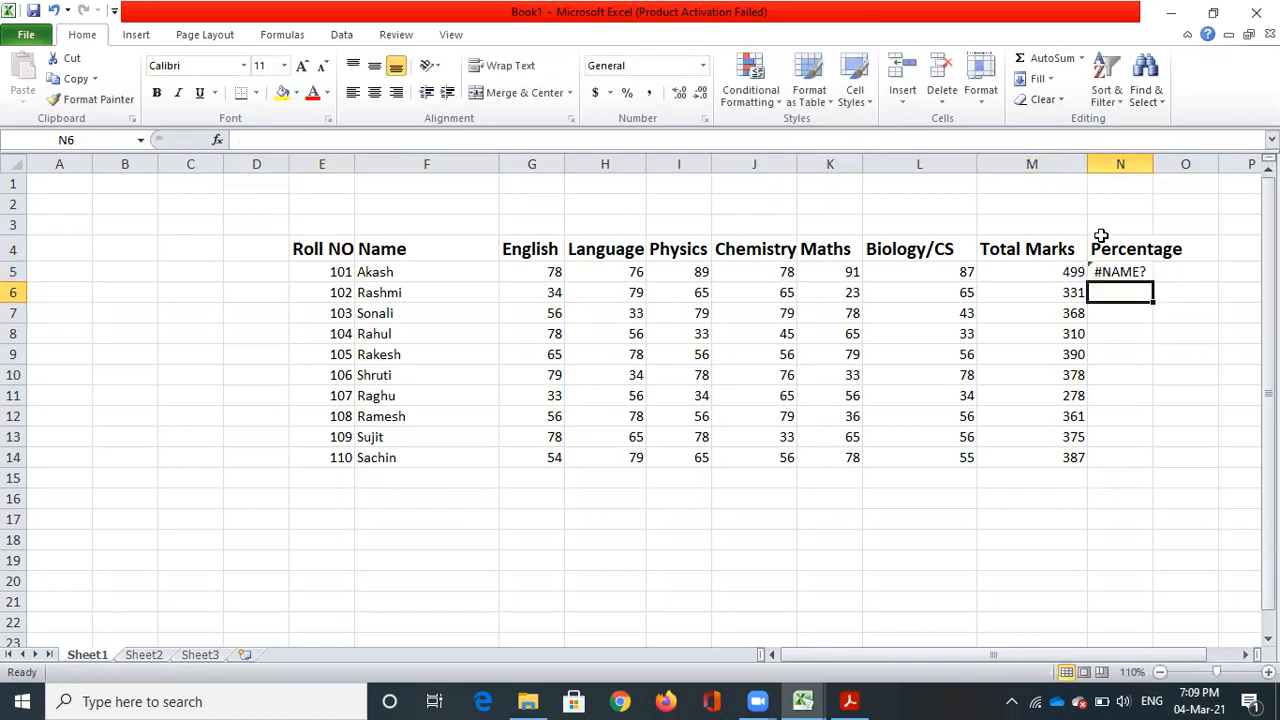
# Complete the formula in Percentage cell N5 as =AVERAGE(G5:M5).
pyautogui.click(1102, 273)
pyautogui.click(352, 143)
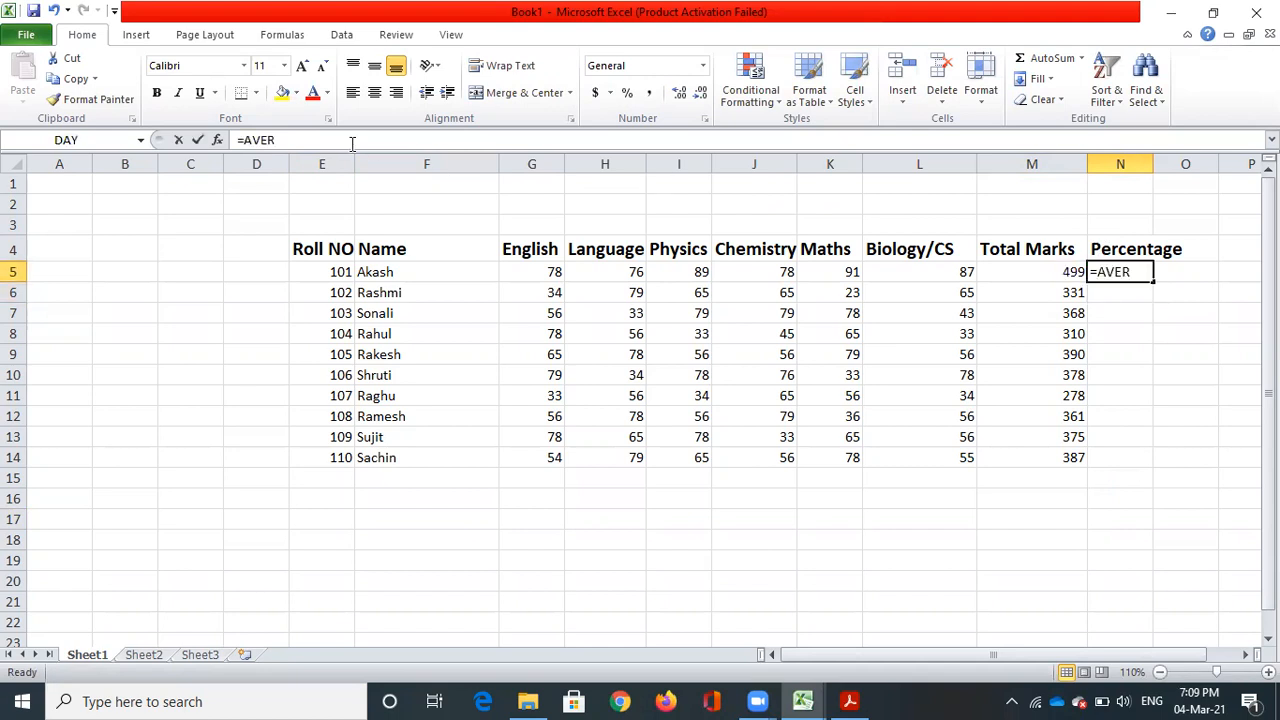
pyautogui.write('A')
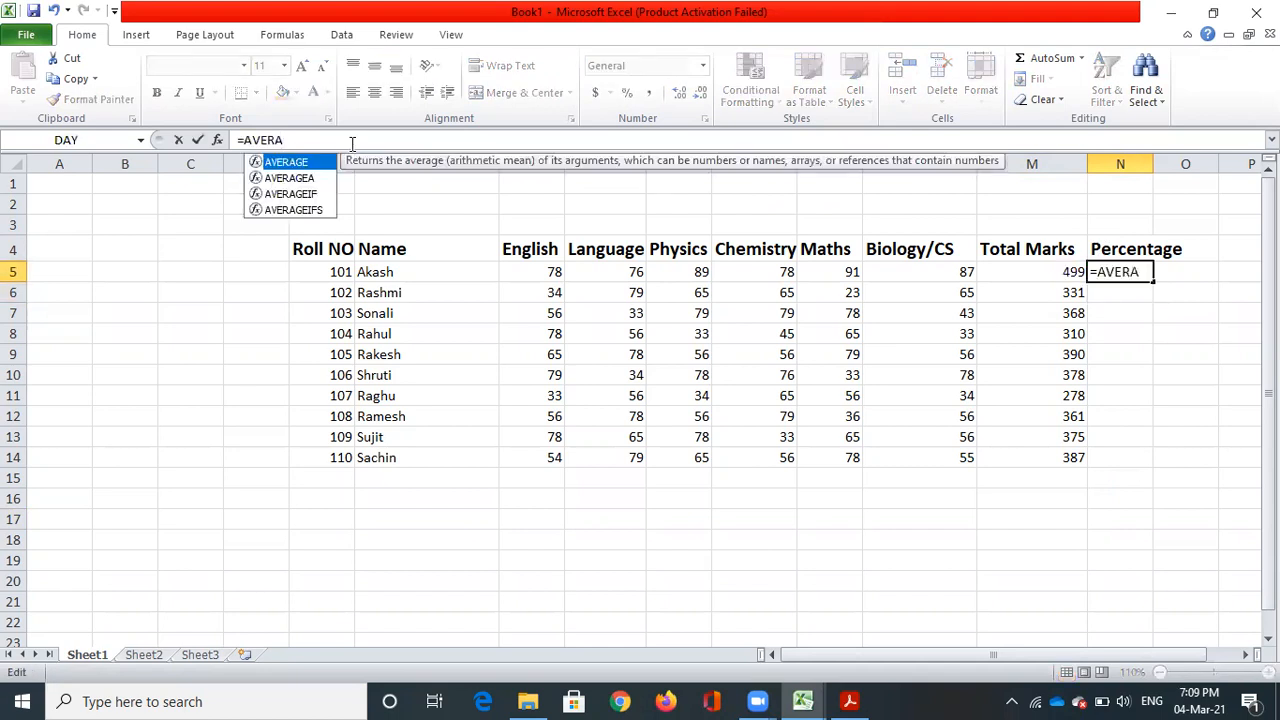
pyautogui.write('GE(')
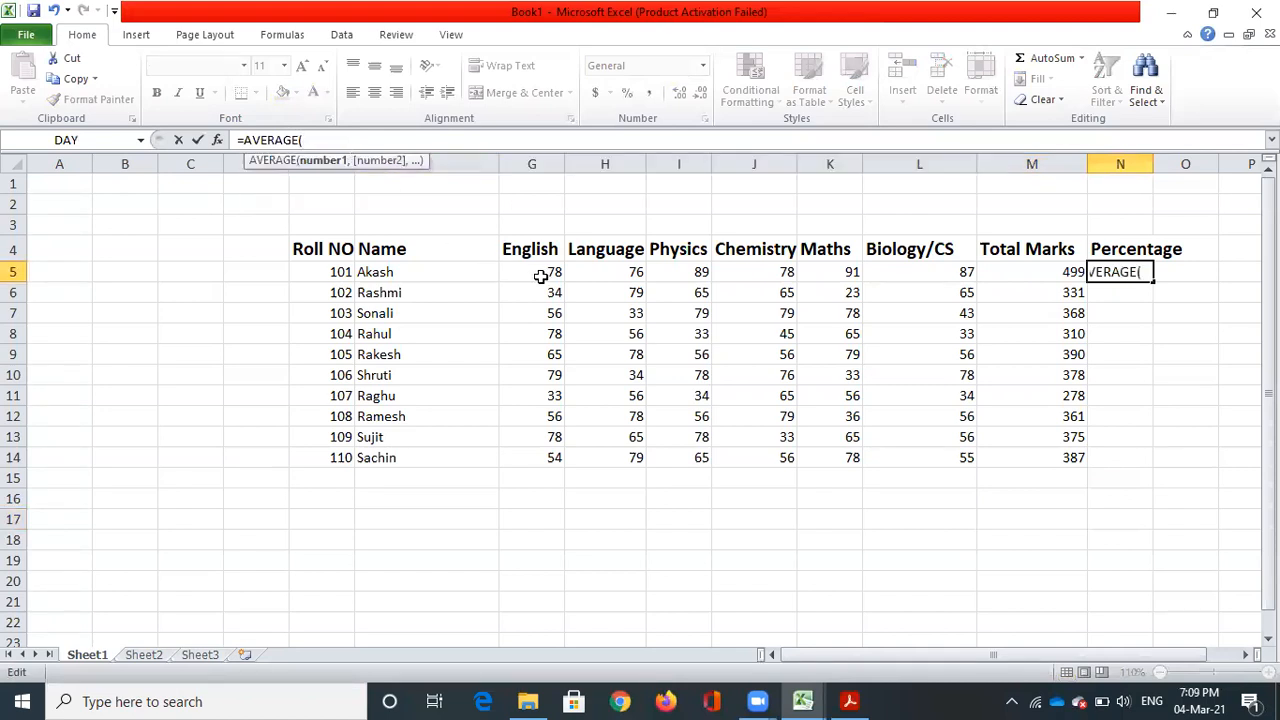
pyautogui.moveTo(540, 277); pyautogui.dragTo(995, 278)
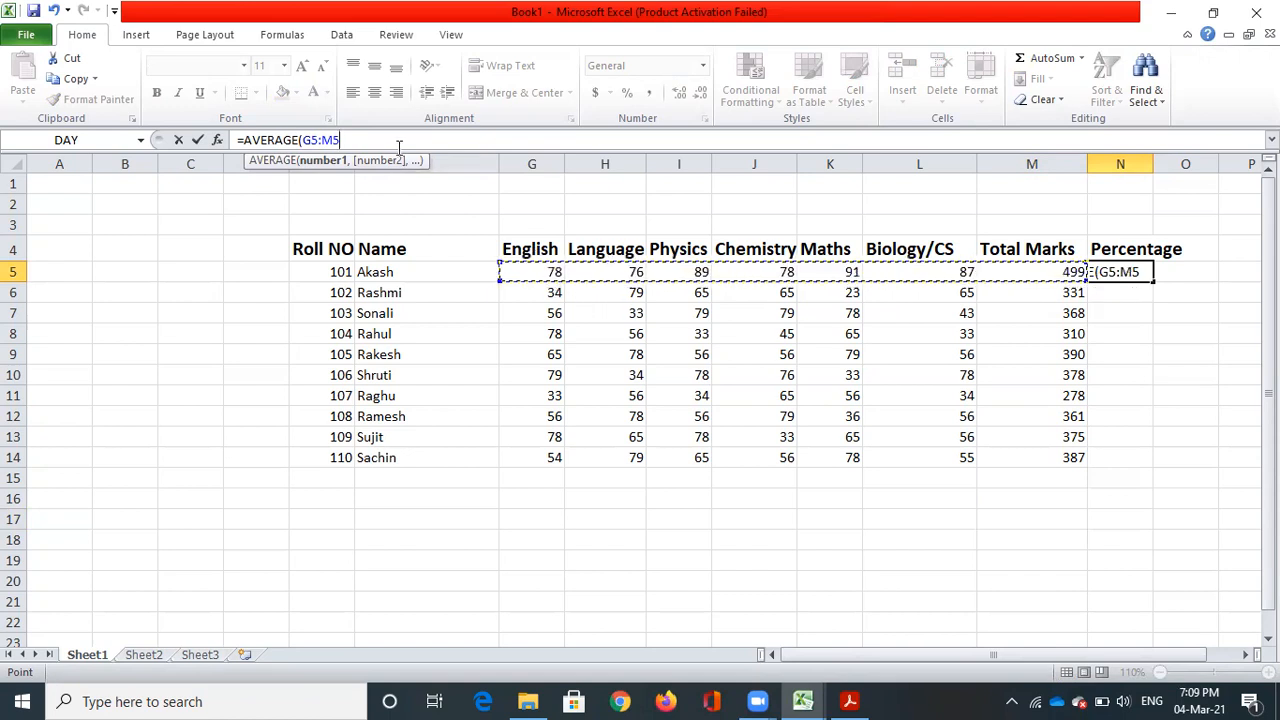
pyautogui.write(')')
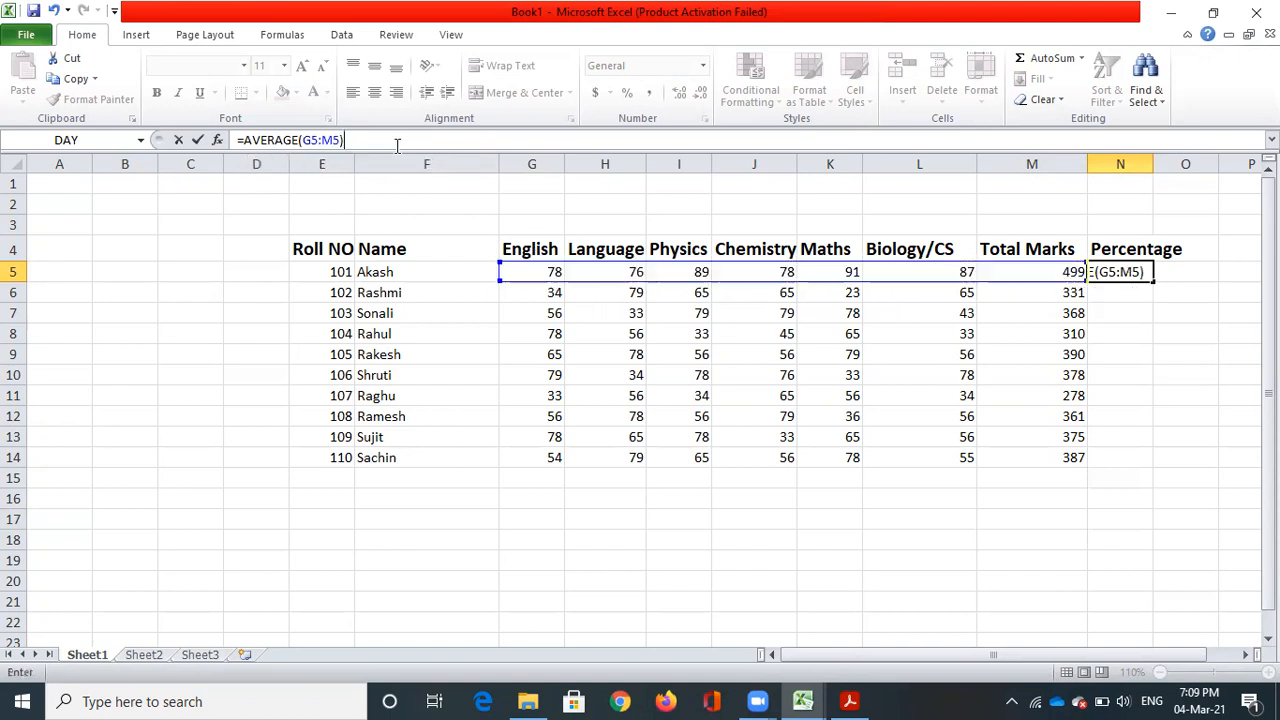
pyautogui.press('Return')
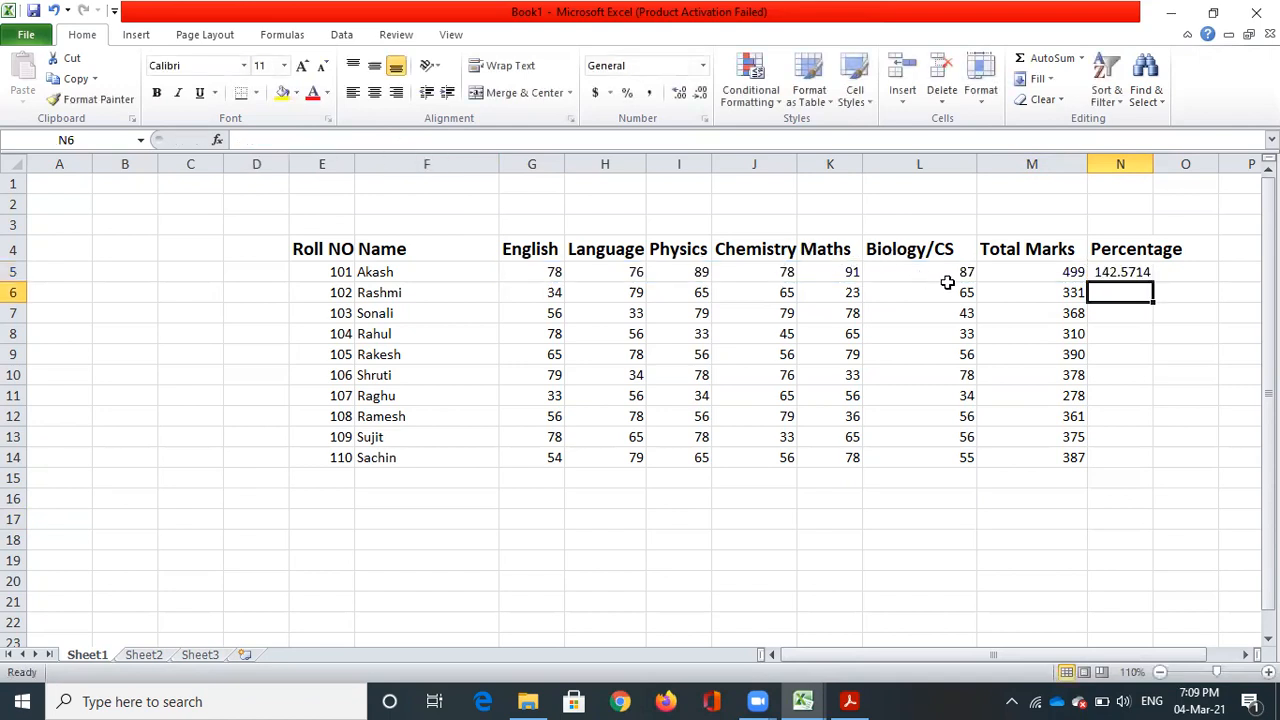
# Correct the formula in Percentage cell N5 to =AVERAGE(G5:L5), leaving the Total Marks column out of the range.
pyautogui.click(1118, 270)
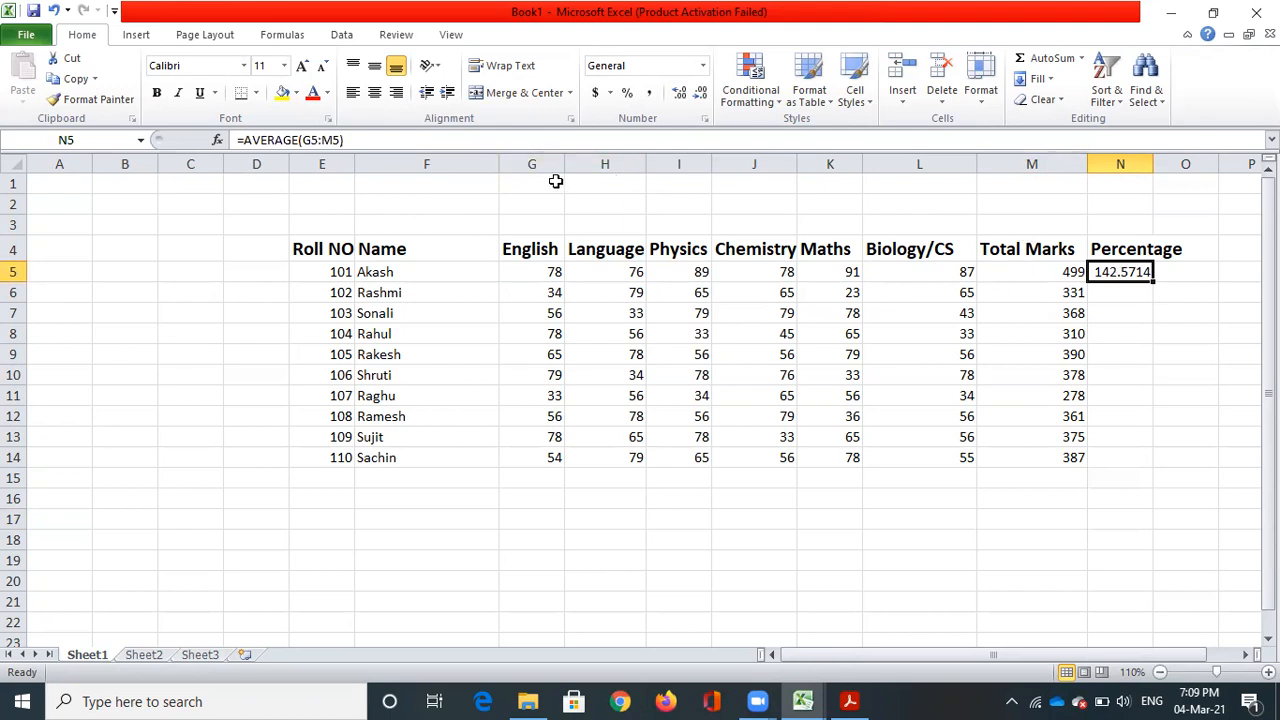
pyautogui.click(420, 141)
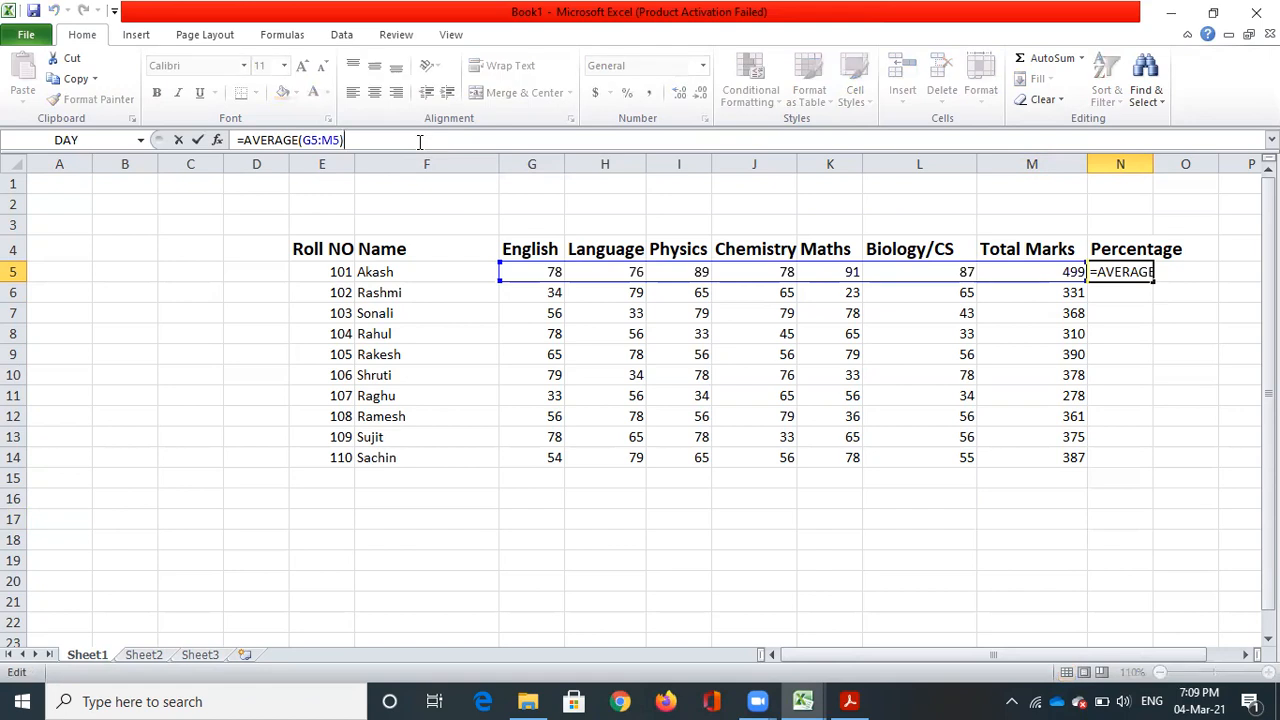
pyautogui.press('BackSpace')
pyautogui.press('BackSpace')
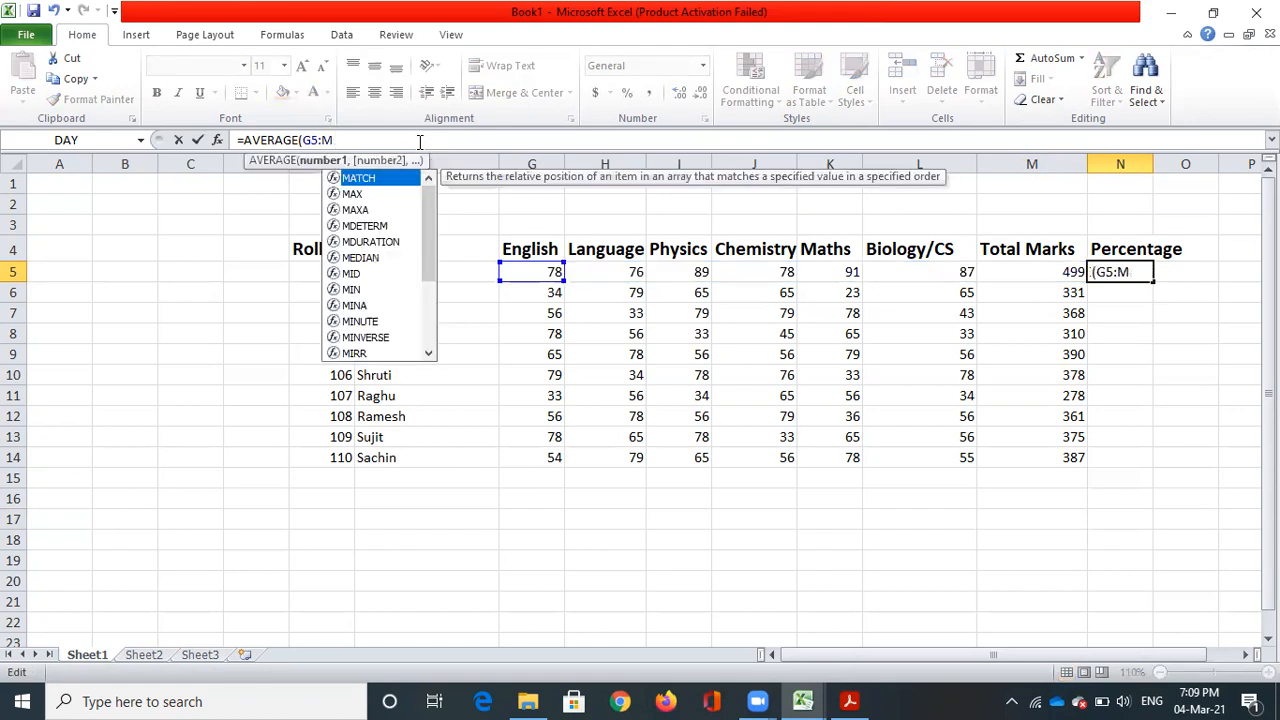
pyautogui.press('BackSpace')
pyautogui.press('BackSpace')
pyautogui.press('BackSpace')
pyautogui.press('BackSpace')
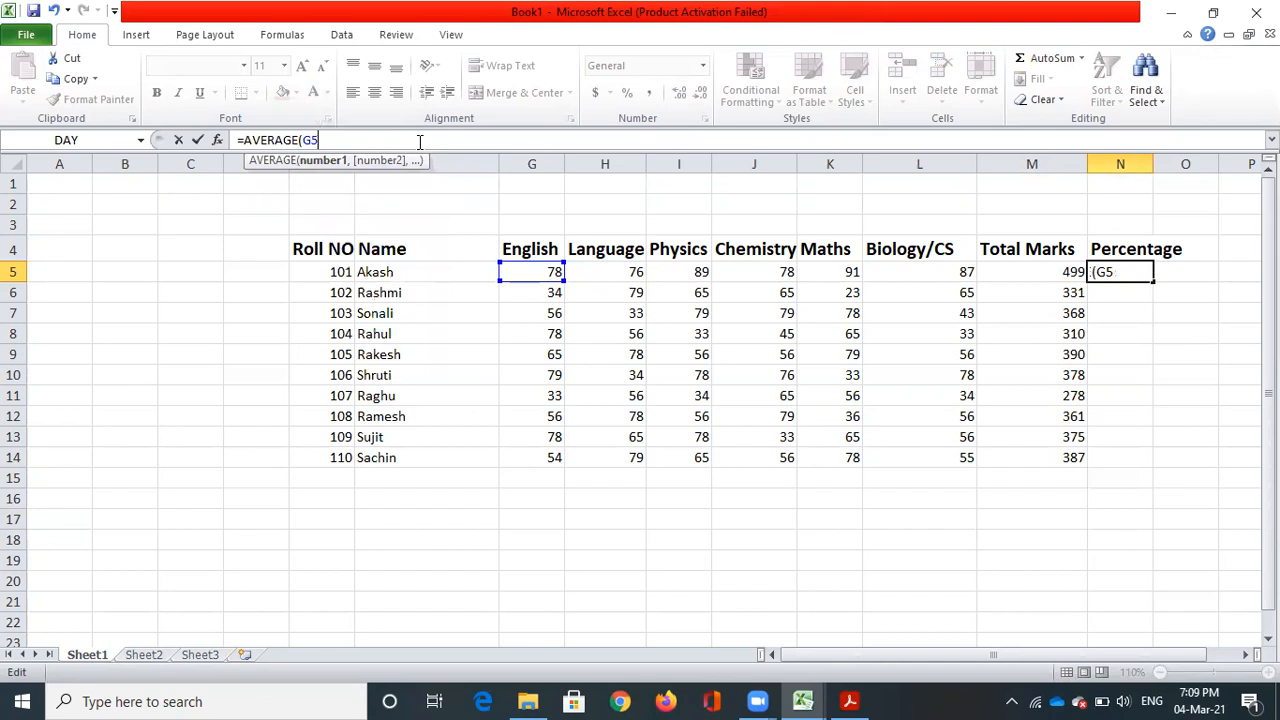
pyautogui.click(535, 279)
pyautogui.moveTo(549, 277); pyautogui.dragTo(929, 277)
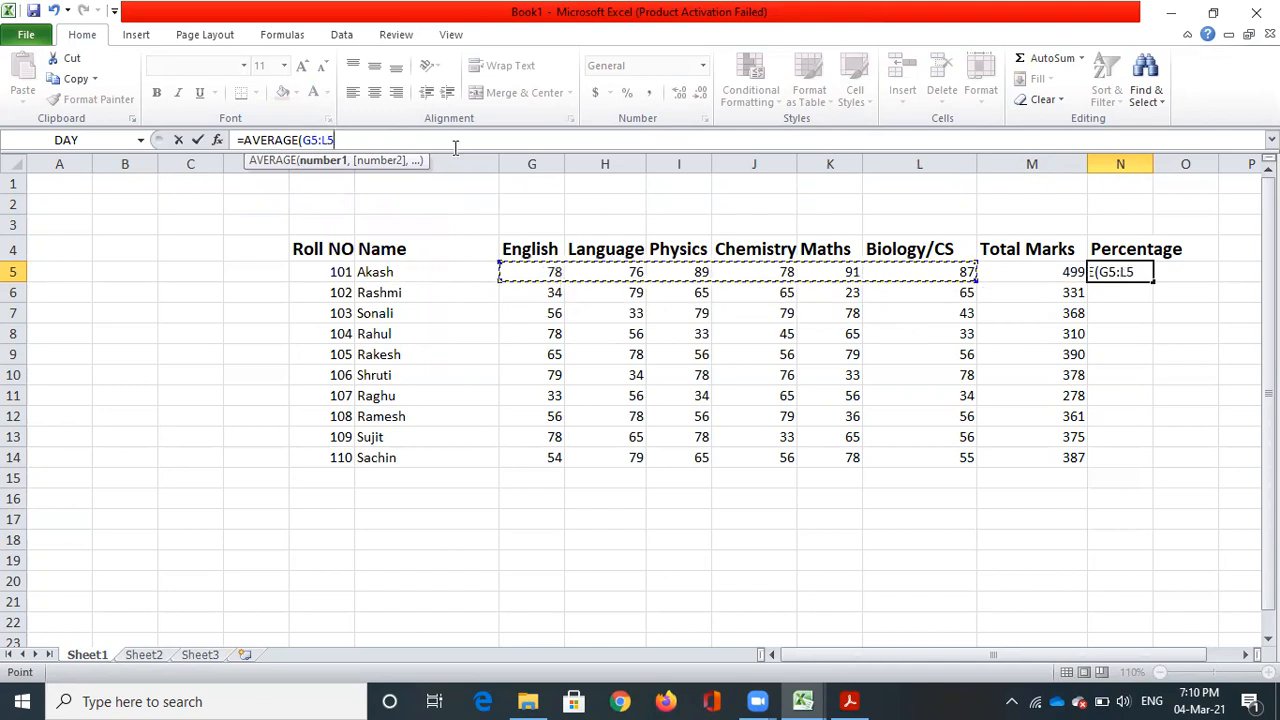
pyautogui.write(')')
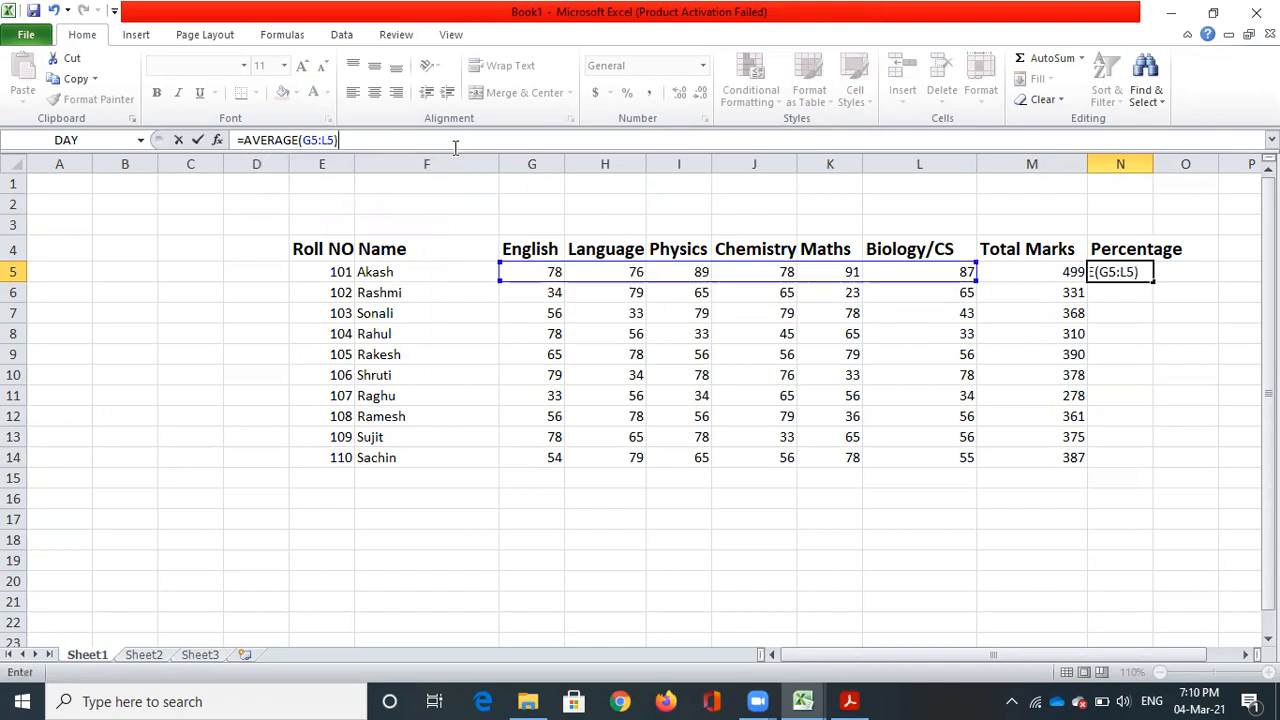
pyautogui.press('Return')
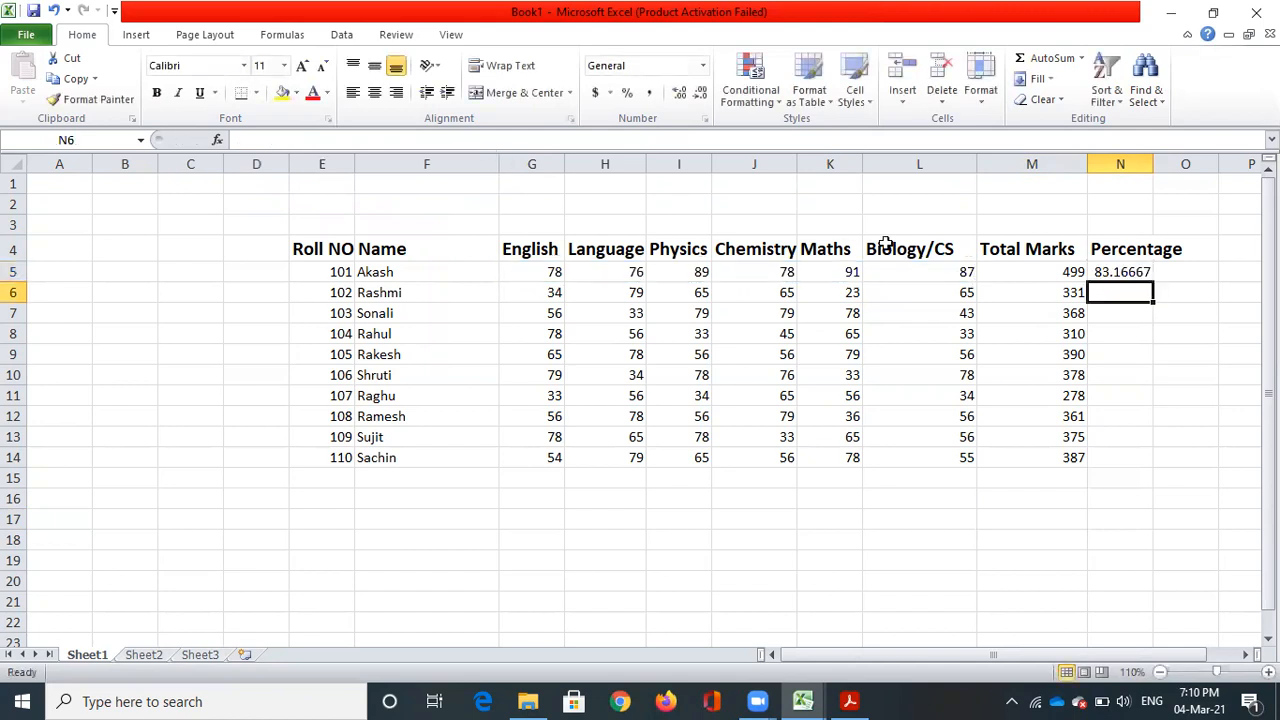
pyautogui.click(1135, 314)
pyautogui.click(1122, 274)
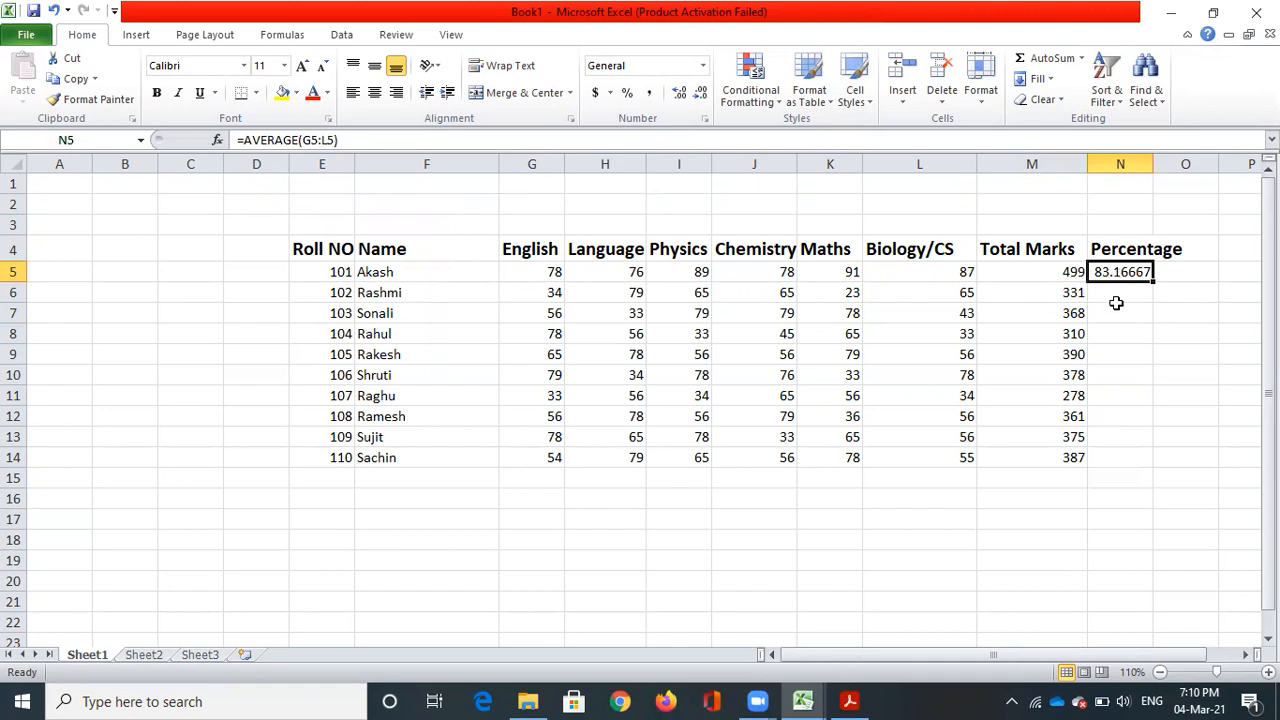
# Enter the formula =AVERAGE(G6:L6) in Percentage cell N6.
pyautogui.click(1112, 297)
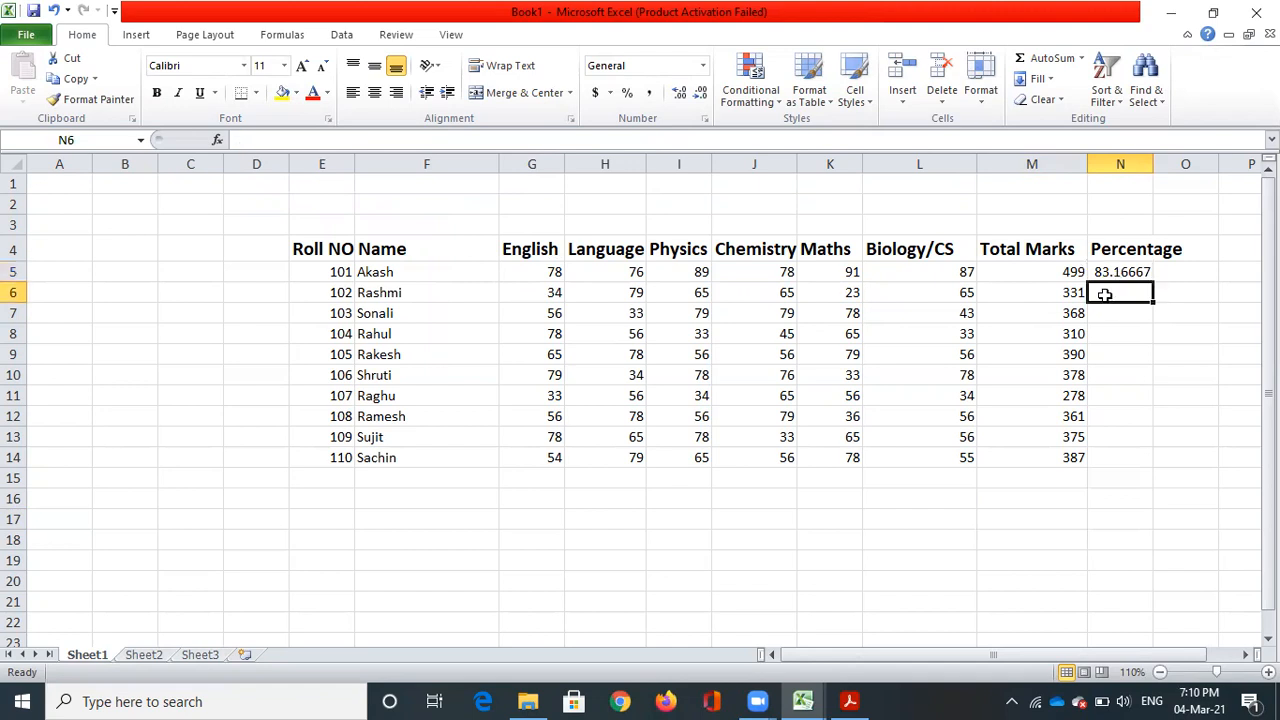
pyautogui.click(446, 141)
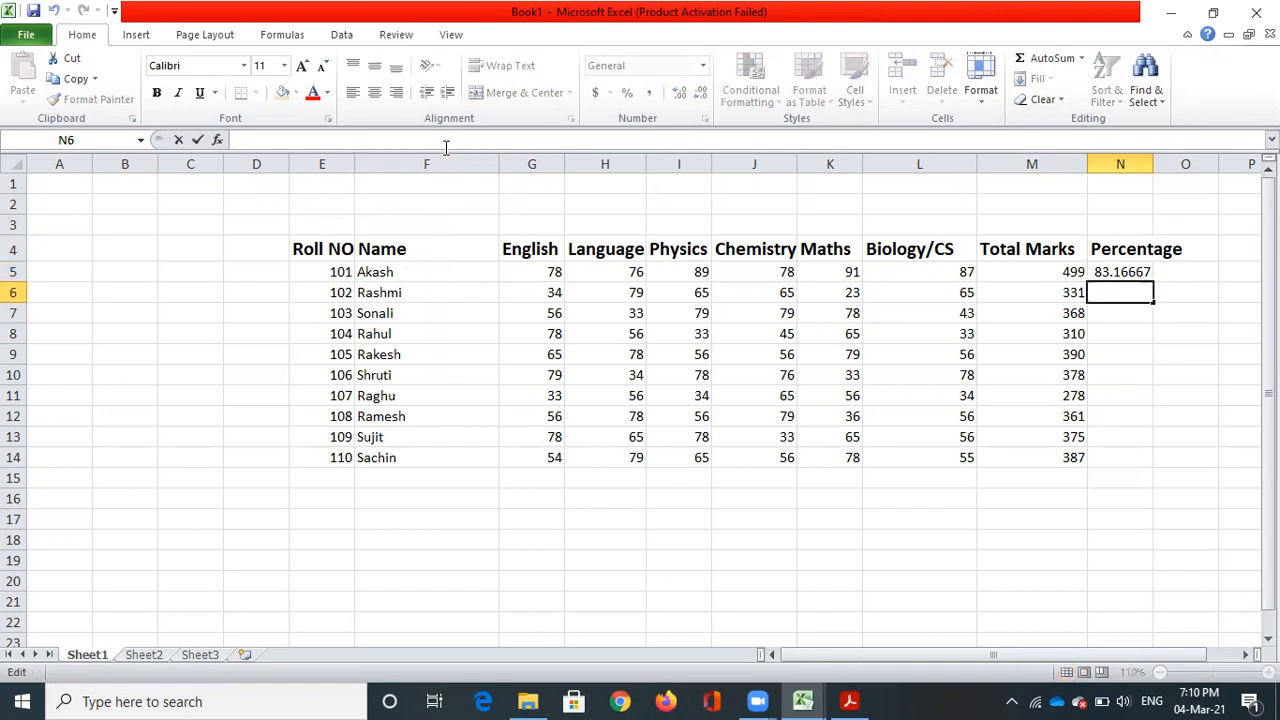
pyautogui.write('=AV')
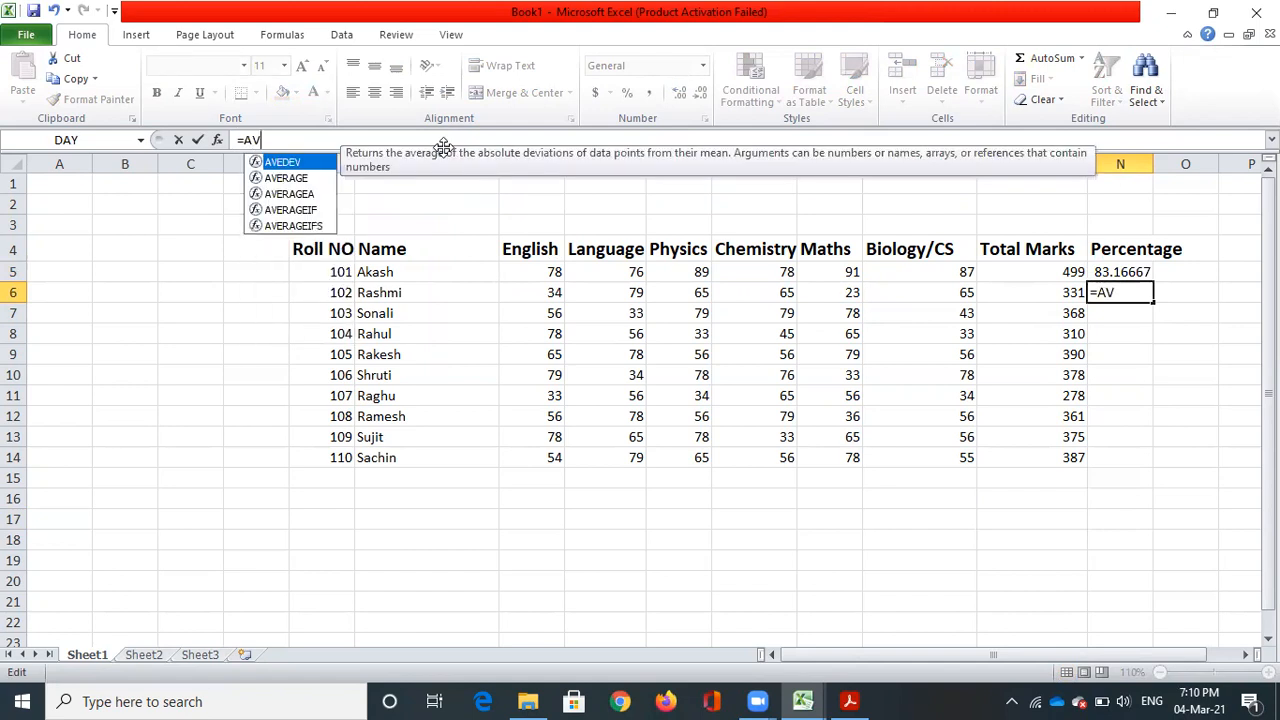
pyautogui.press('Down')
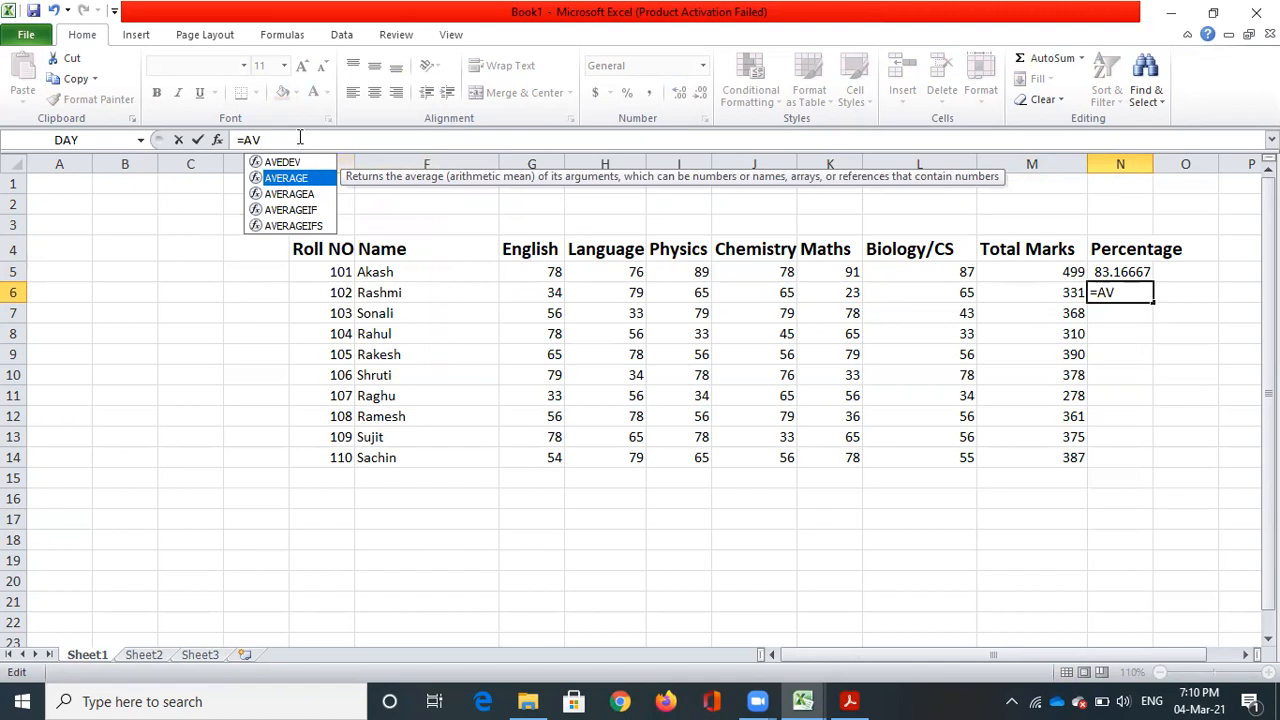
pyautogui.write('ERAGE(')
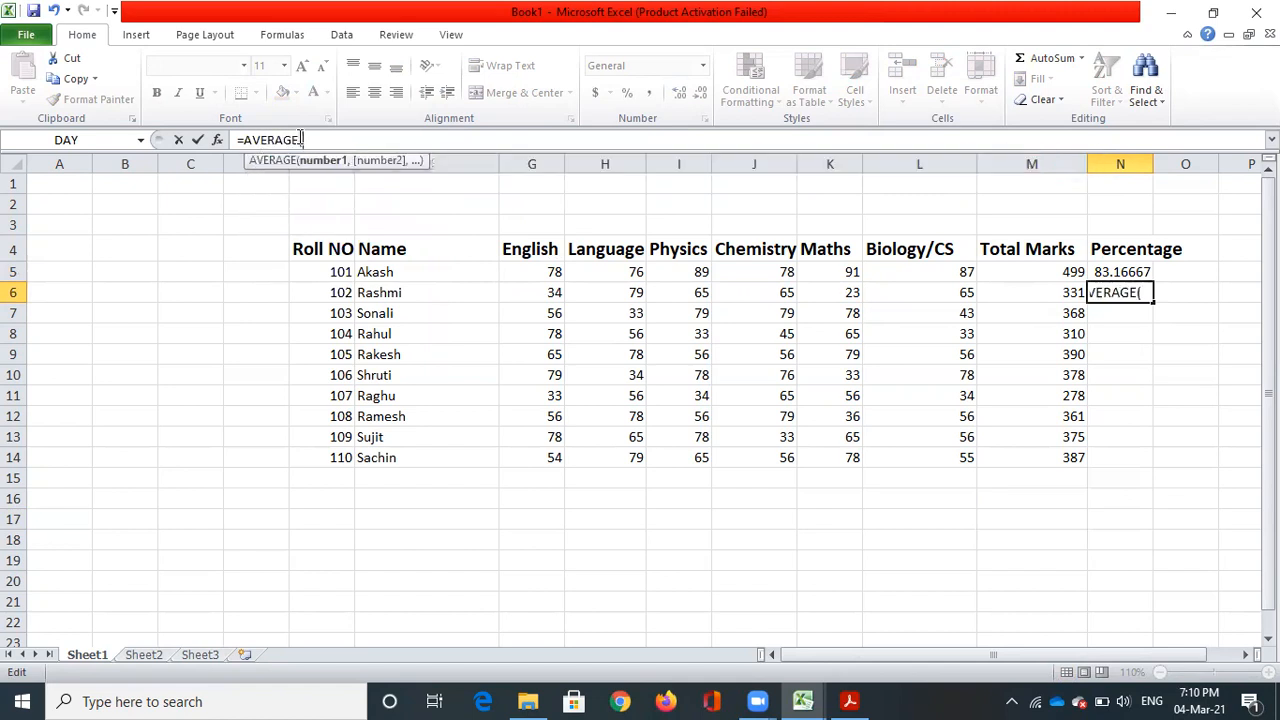
pyautogui.moveTo(534, 292); pyautogui.dragTo(934, 291)
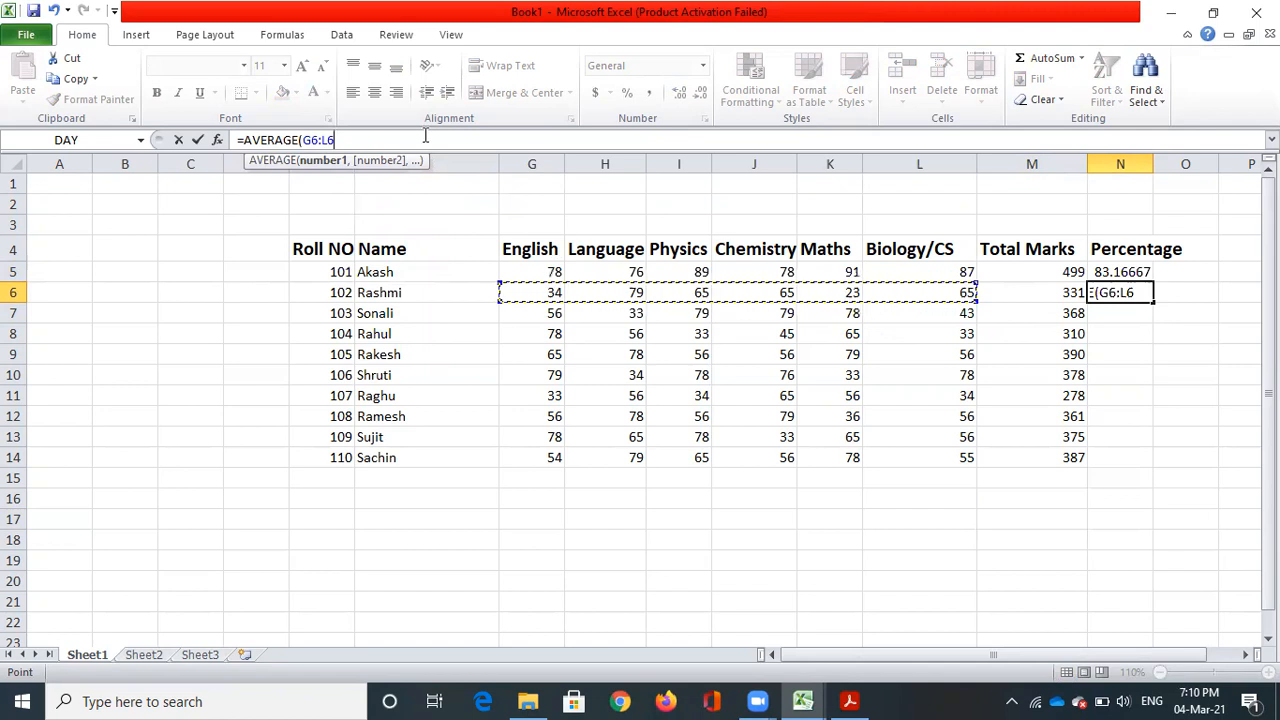
pyautogui.write(')')
pyautogui.press('Return')
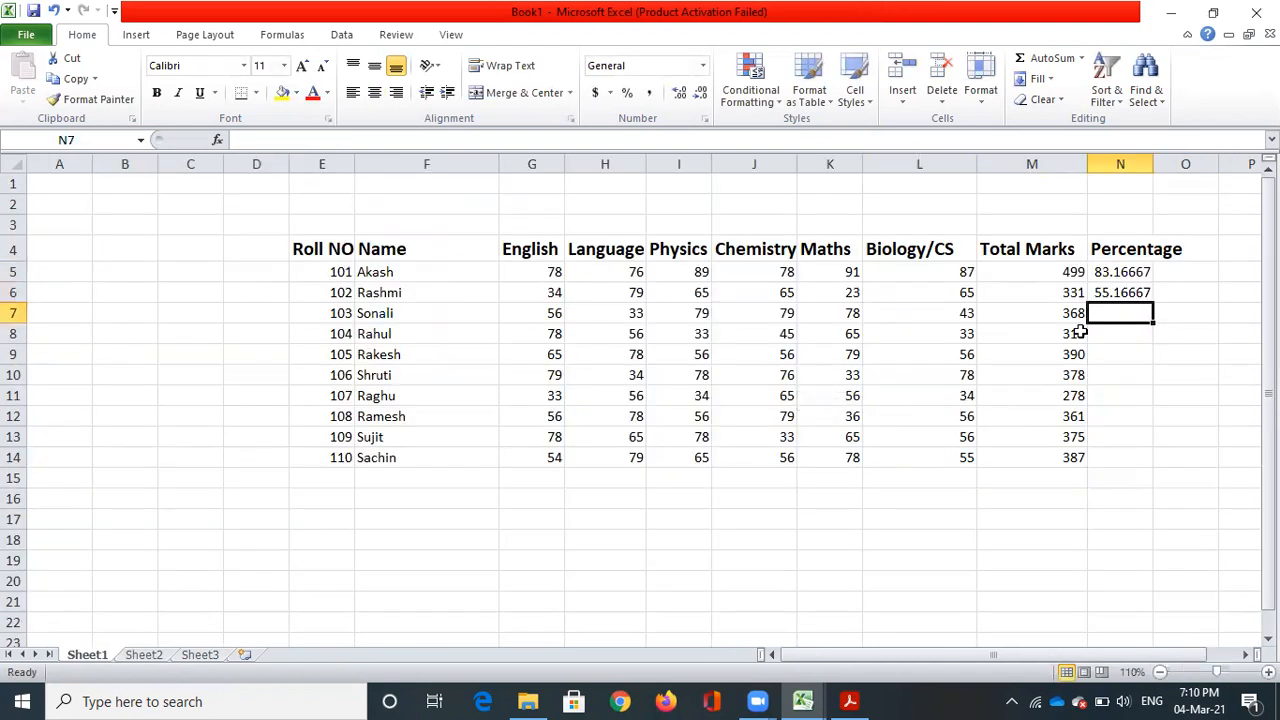
# Fill the Percentage formula from N5 down through N14 for all remaining students.
pyautogui.click(1121, 272)
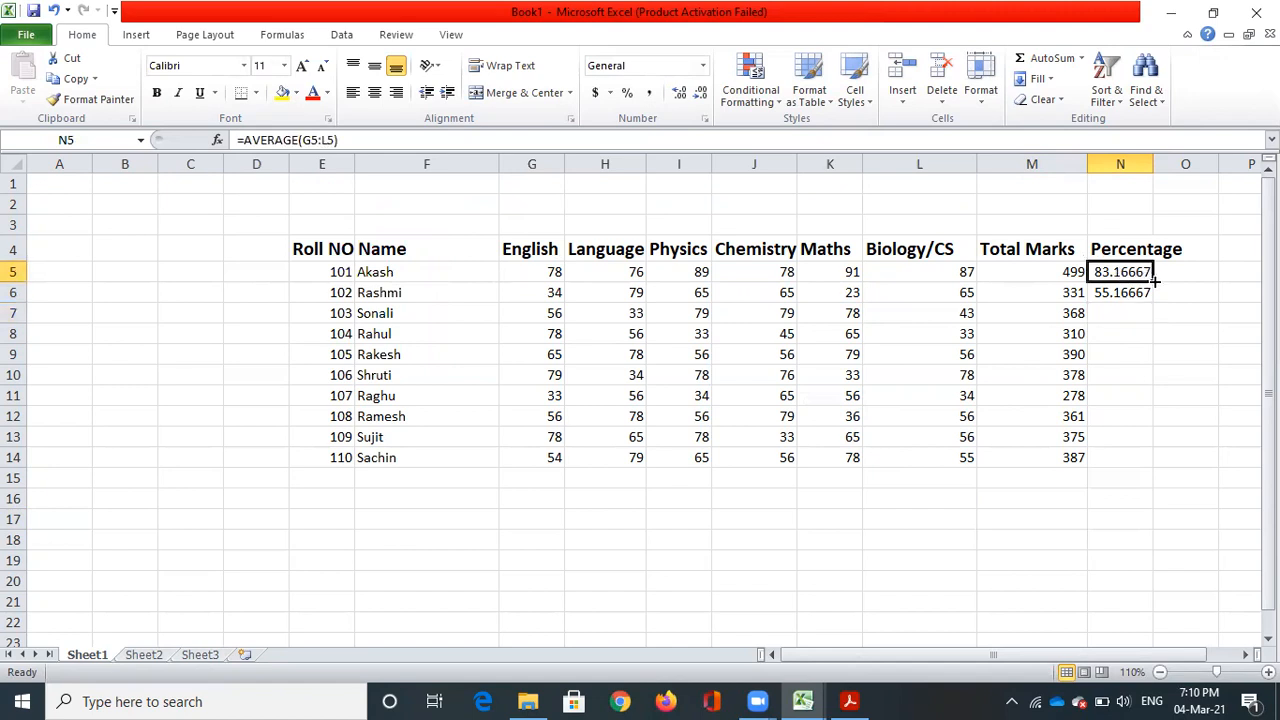
pyautogui.moveTo(1153, 280); pyautogui.dragTo(1156, 468)
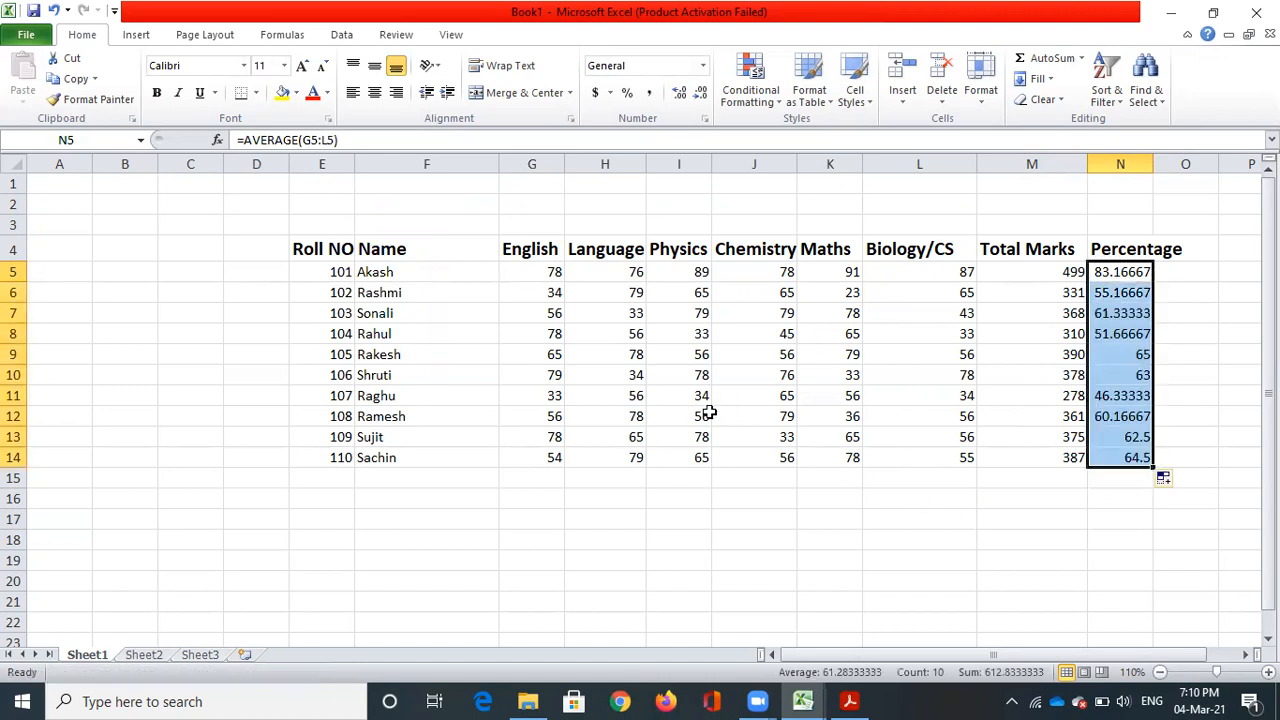
pyautogui.click(841, 543)
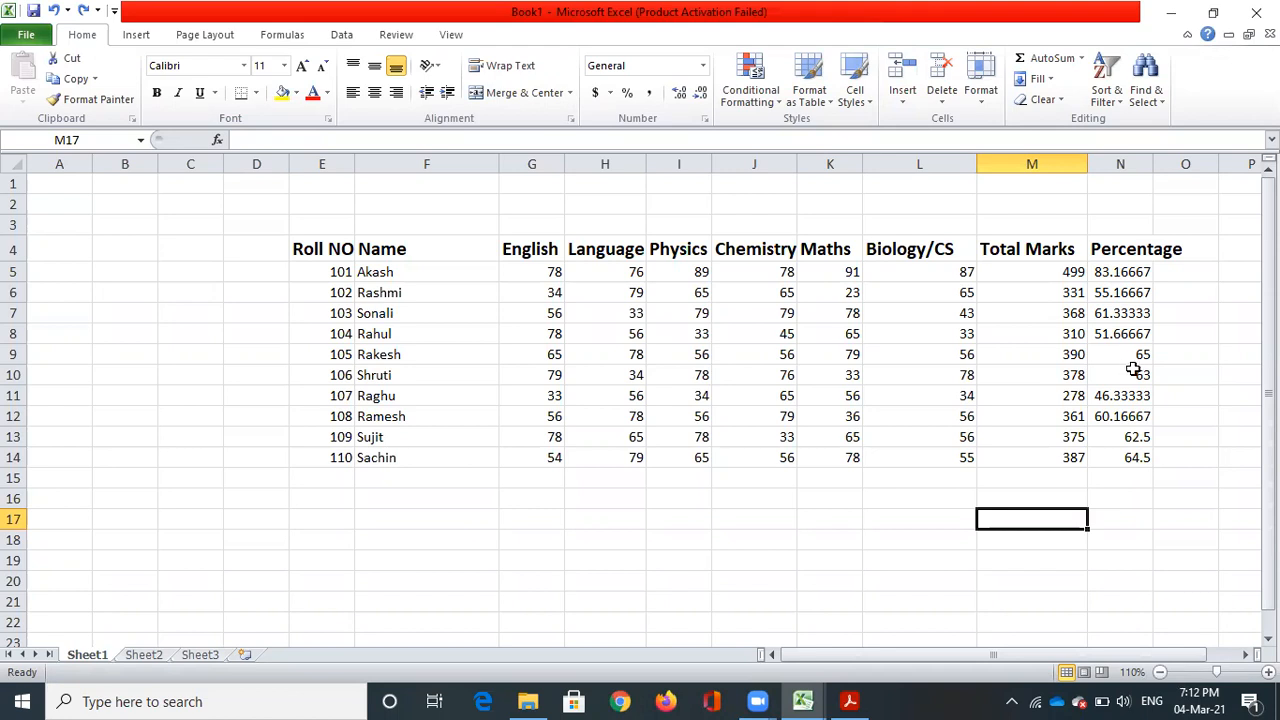
# Format Percentage cell N5 as Number with 2 decimal places and fill it down through N14.
pyautogui.click(1114, 271)
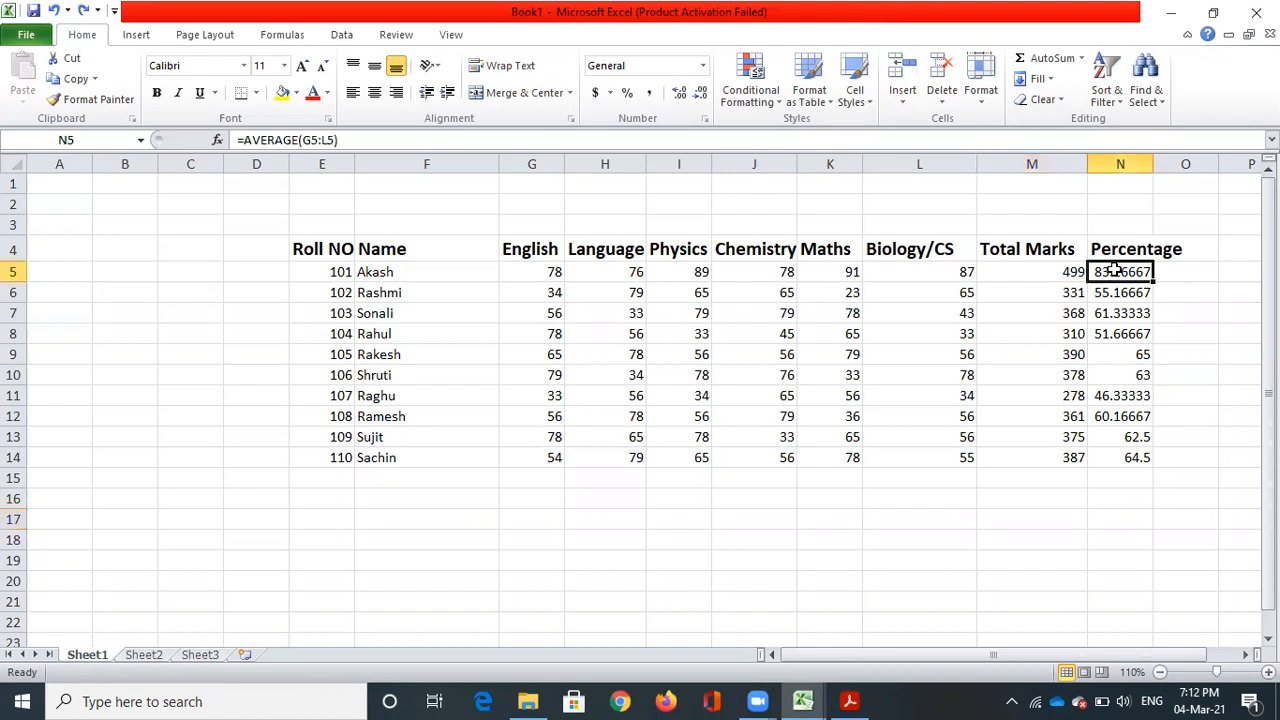
pyautogui.rightClick(1114, 271)
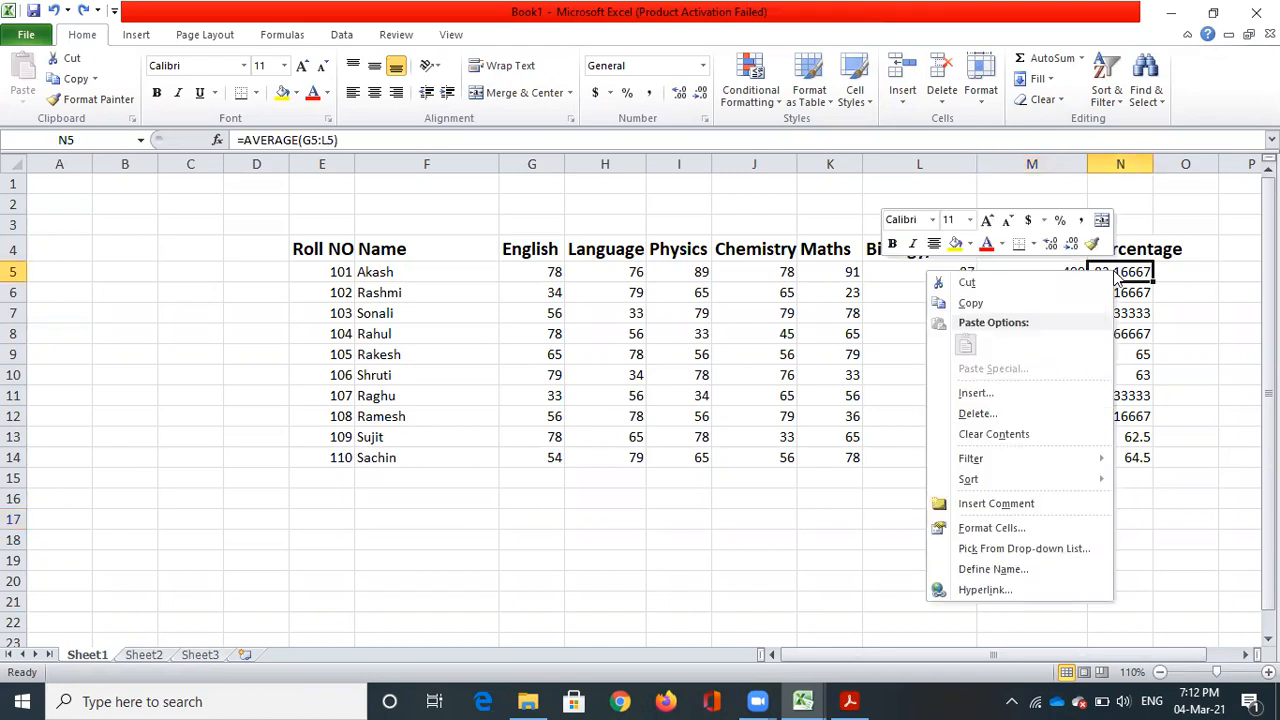
pyautogui.click(1031, 525)
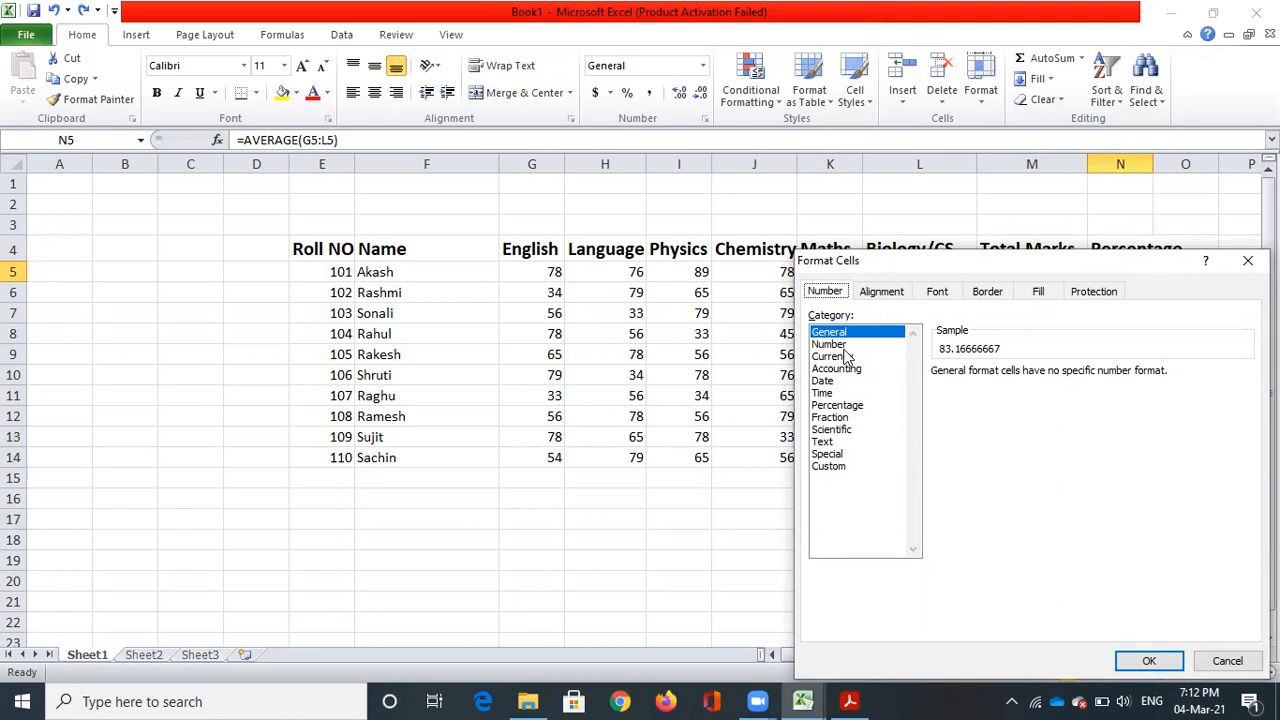
pyautogui.moveTo(955, 270); pyautogui.dragTo(858, 231)
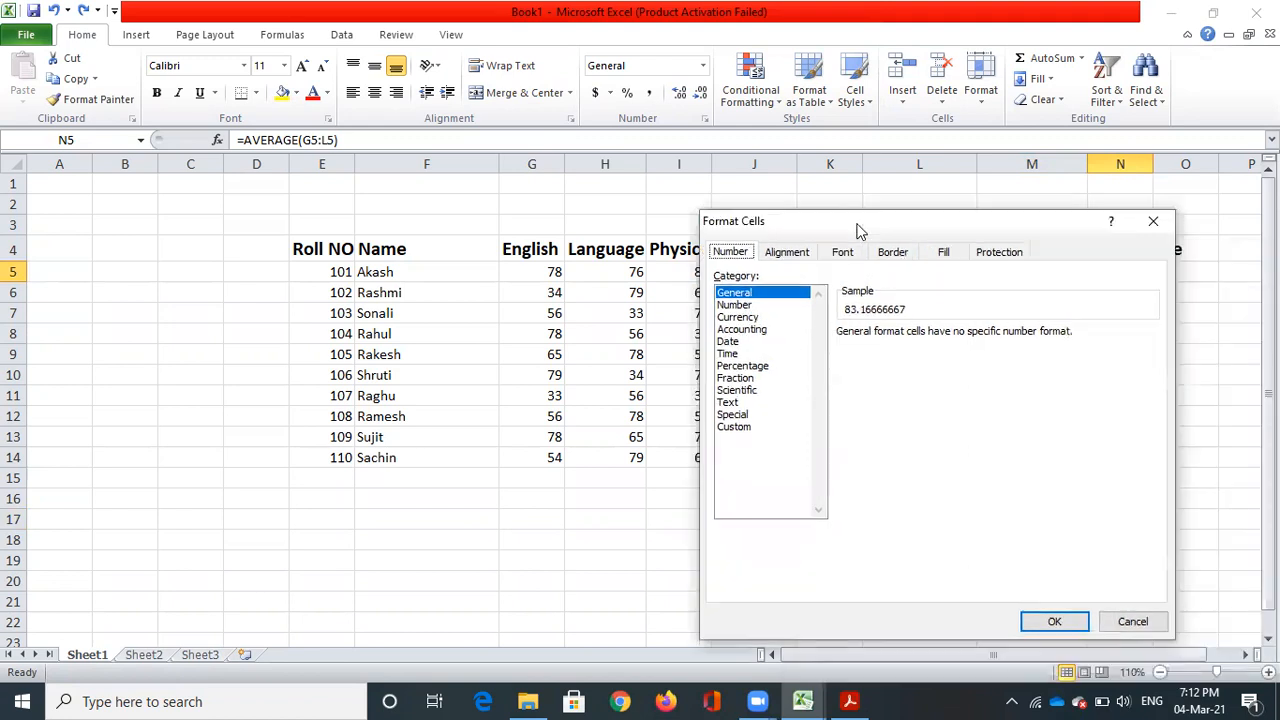
pyautogui.click(775, 306)
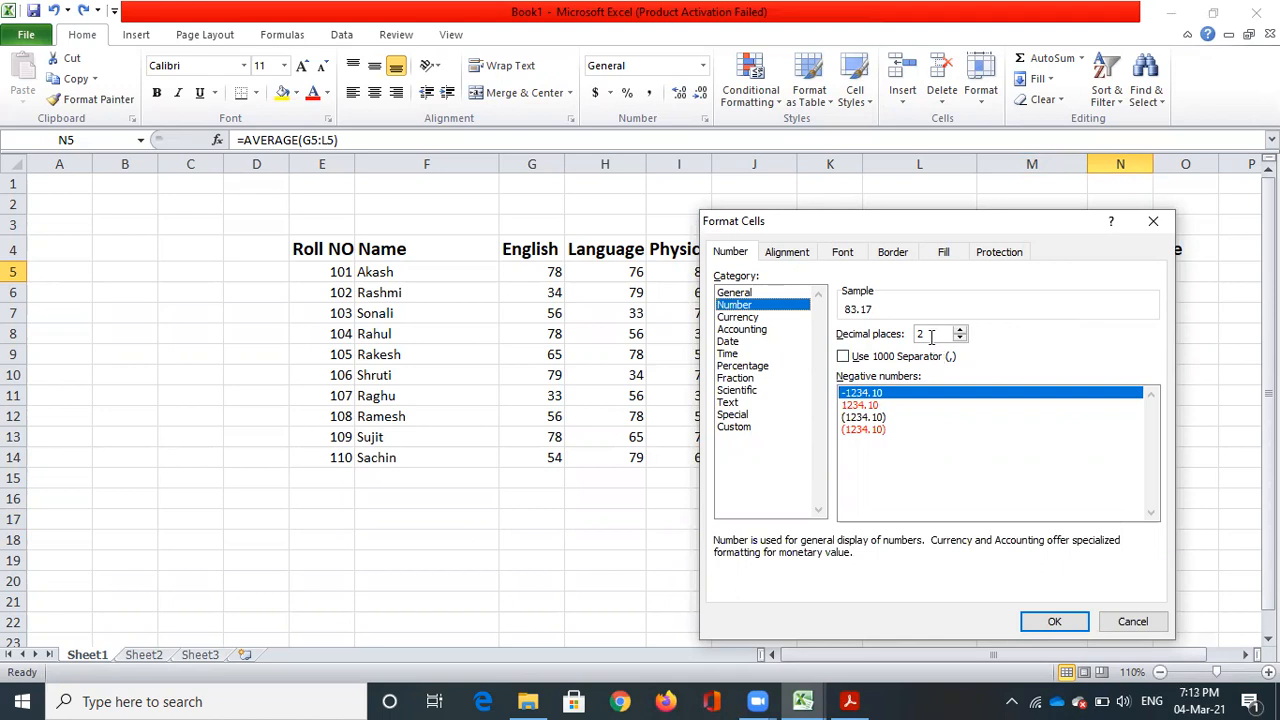
pyautogui.click(1051, 620)
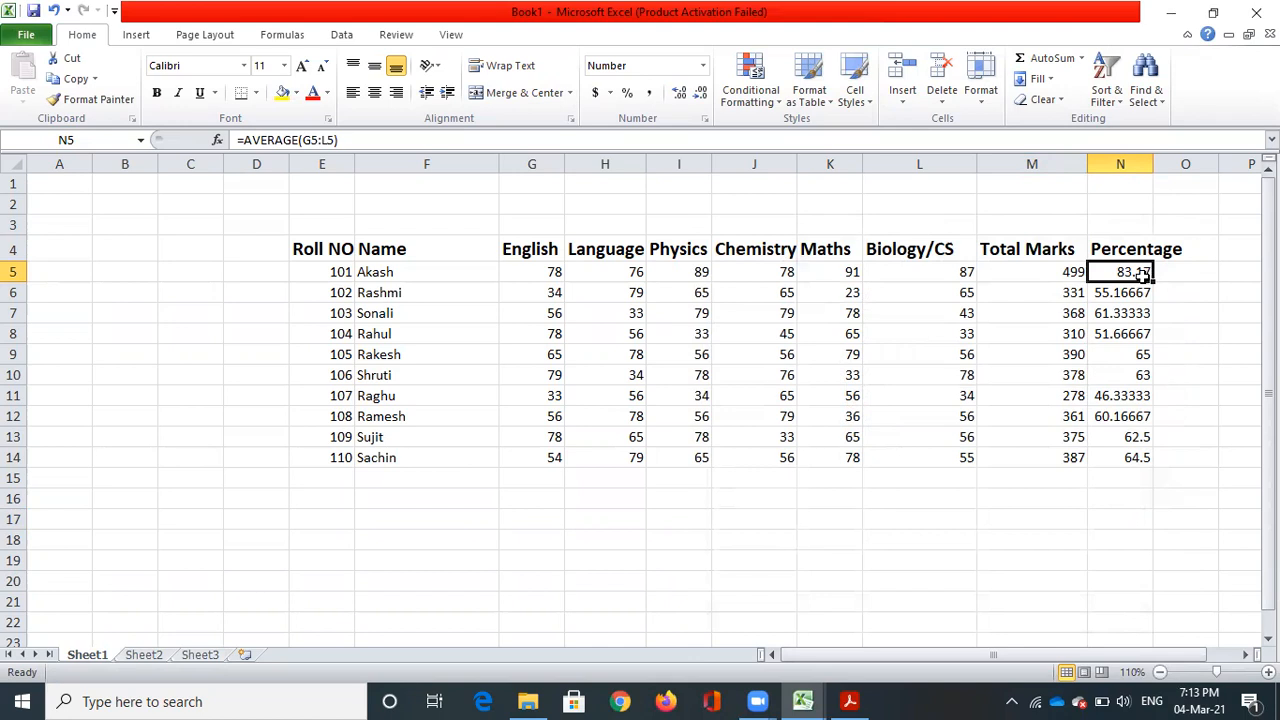
pyautogui.moveTo(1153, 280); pyautogui.dragTo(1157, 463)
pyautogui.click(1155, 526)
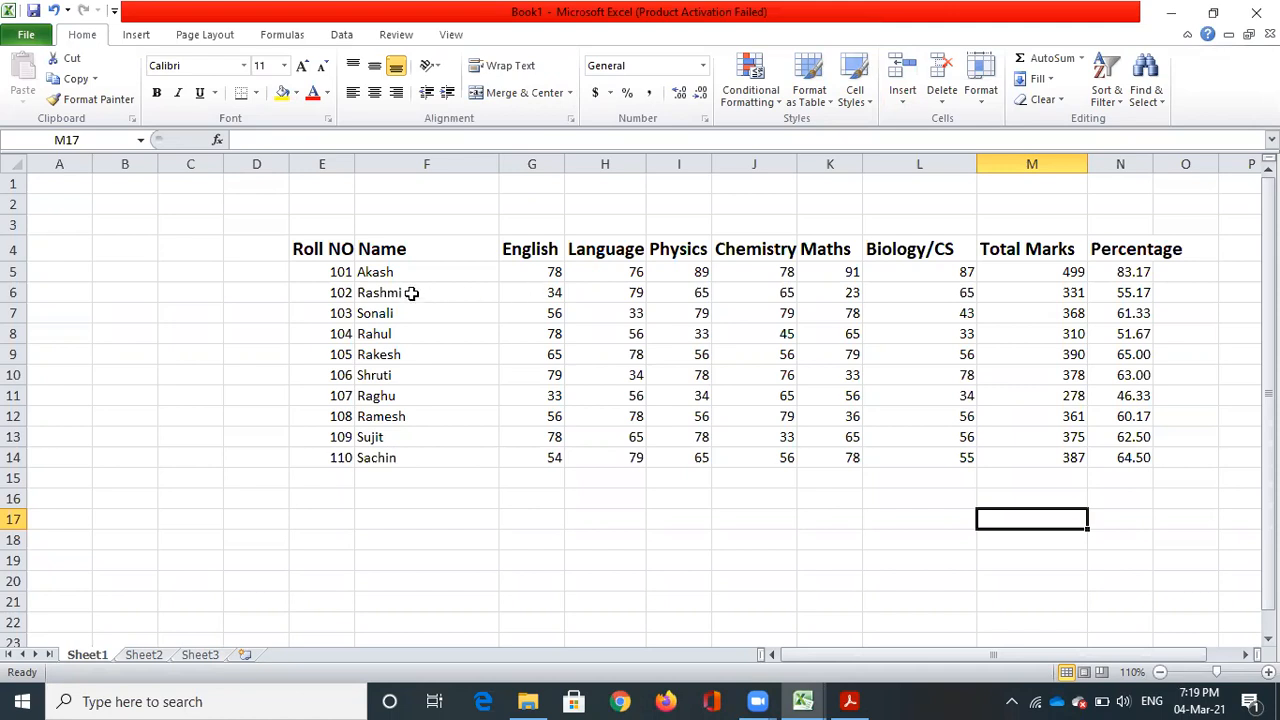
# Insert a 2-D stacked column chart from the student data in F5:M14 and move it down beside the table's lower-left part.
pyautogui.moveTo(396, 272); pyautogui.dragTo(1022, 456)
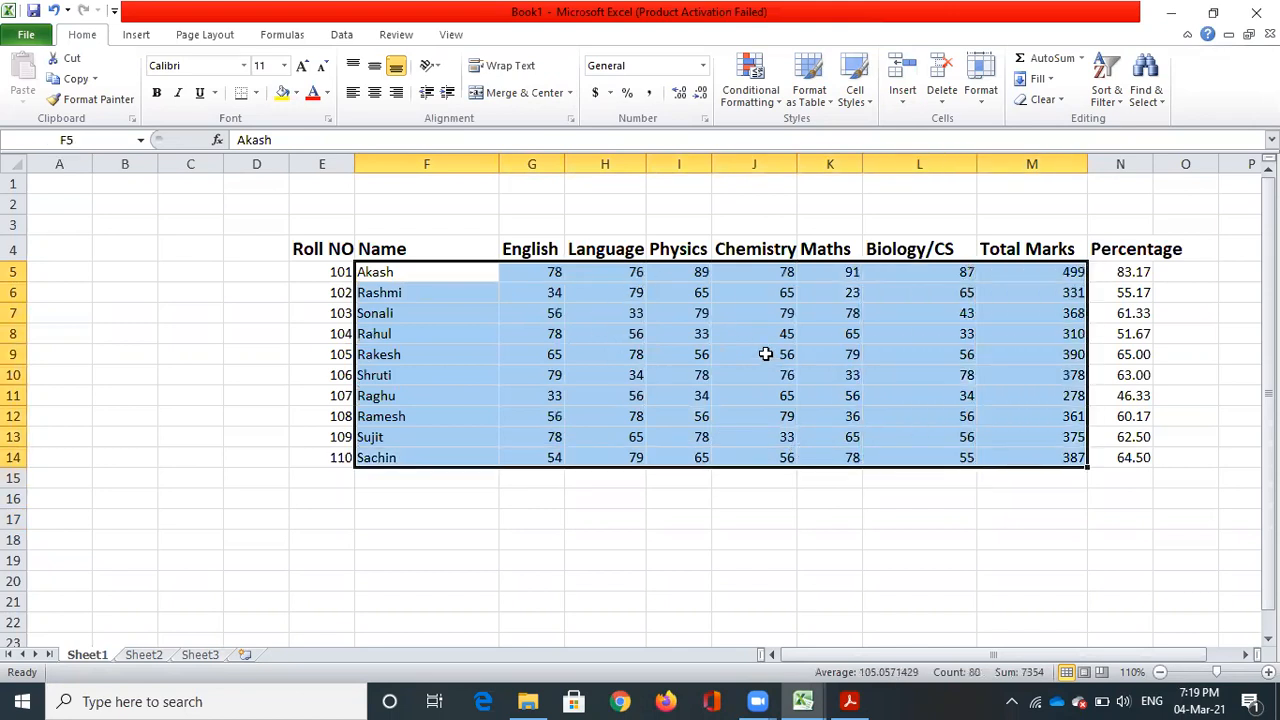
pyautogui.click(136, 35)
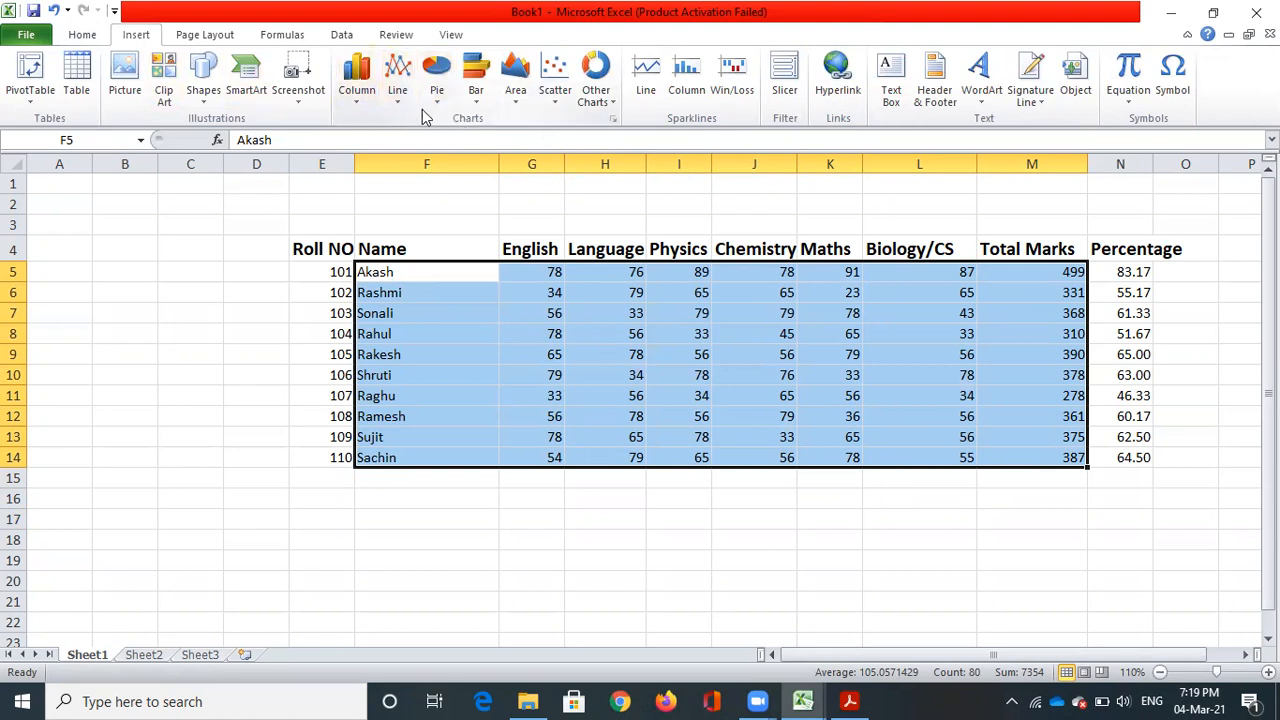
pyautogui.click(362, 105)
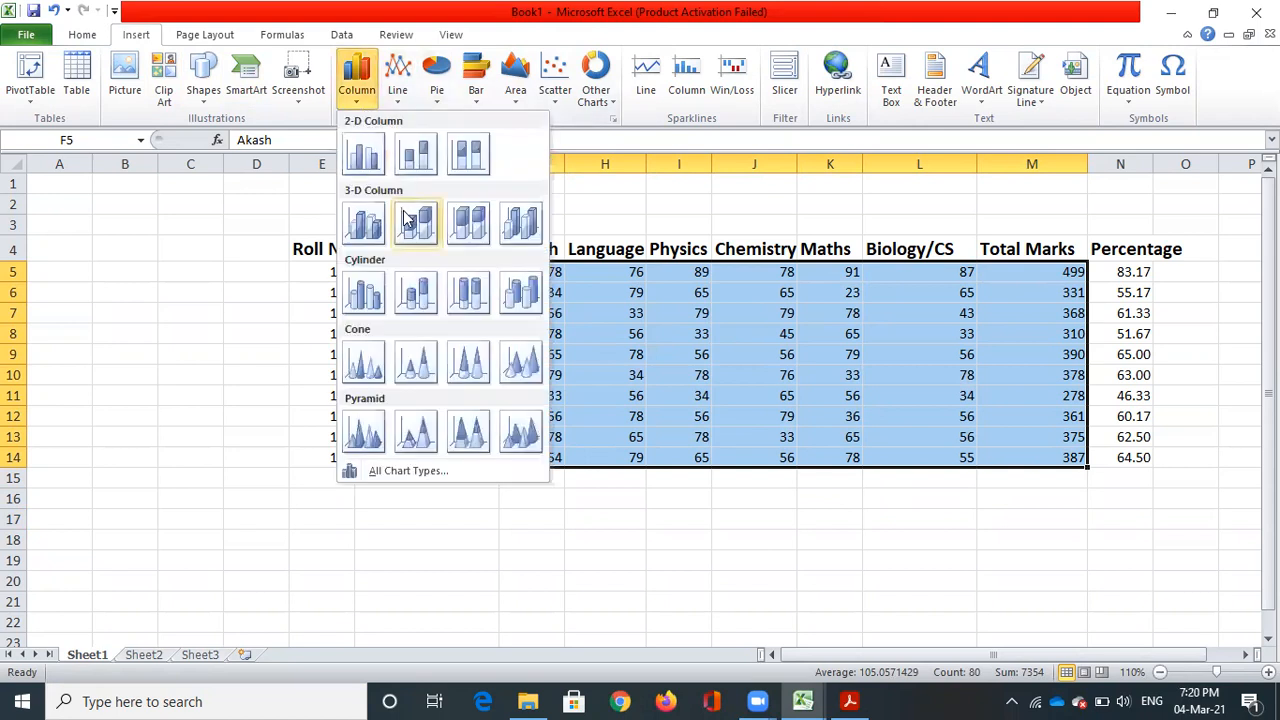
pyautogui.click(418, 155)
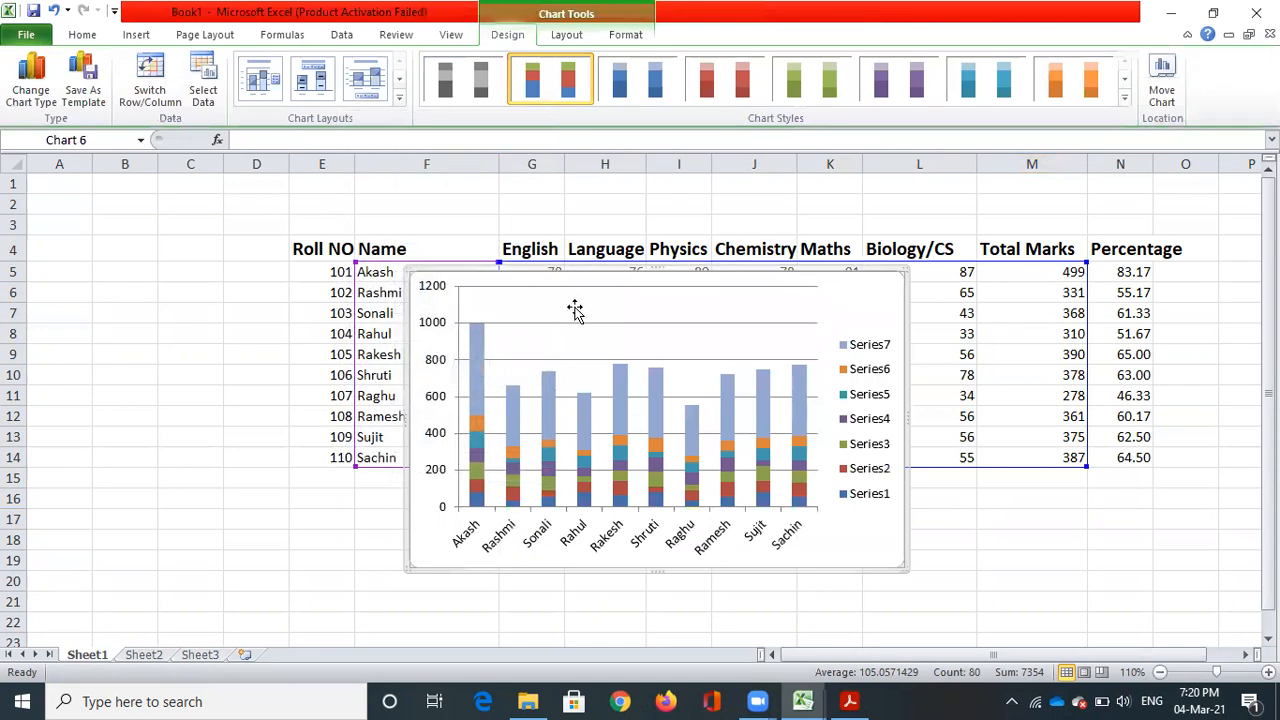
pyautogui.moveTo(560, 280); pyautogui.dragTo(330, 395)
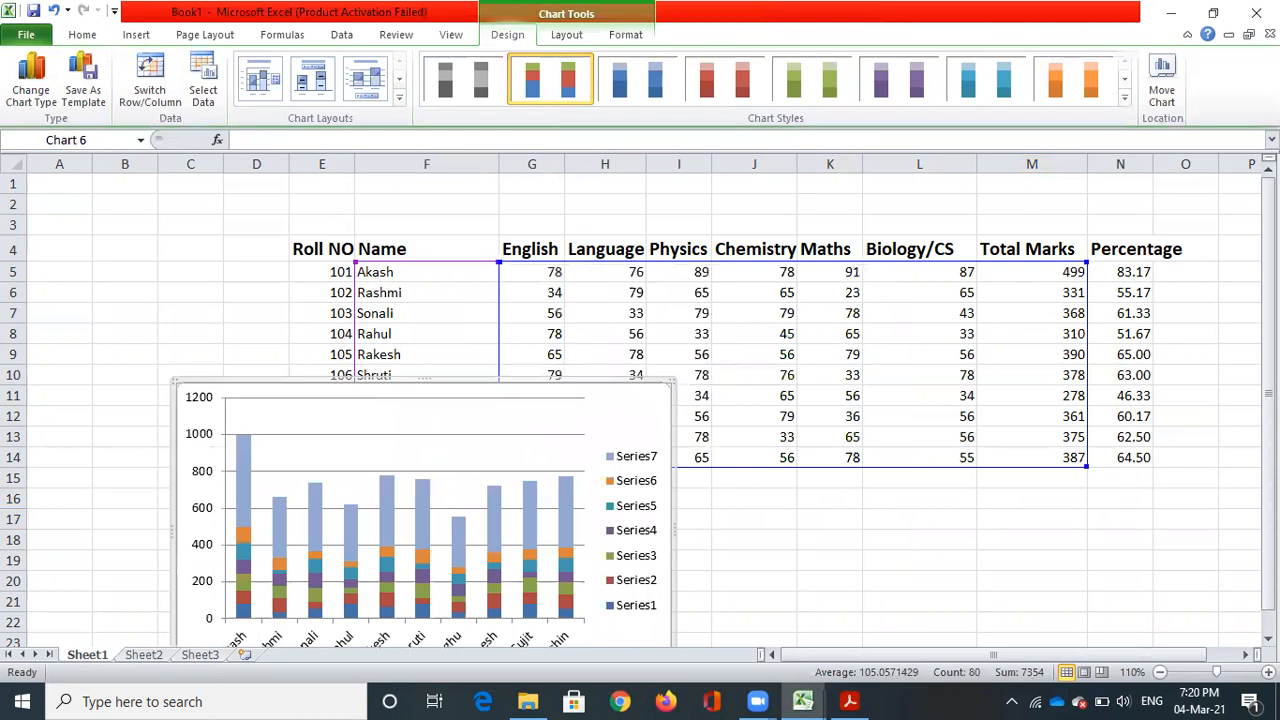
# Add data labels to the Total Marks series (Series7) of the stacked column chart, then deselect the chart.
pyautogui.moveTo(1268, 345); pyautogui.dragTo(1268, 362)
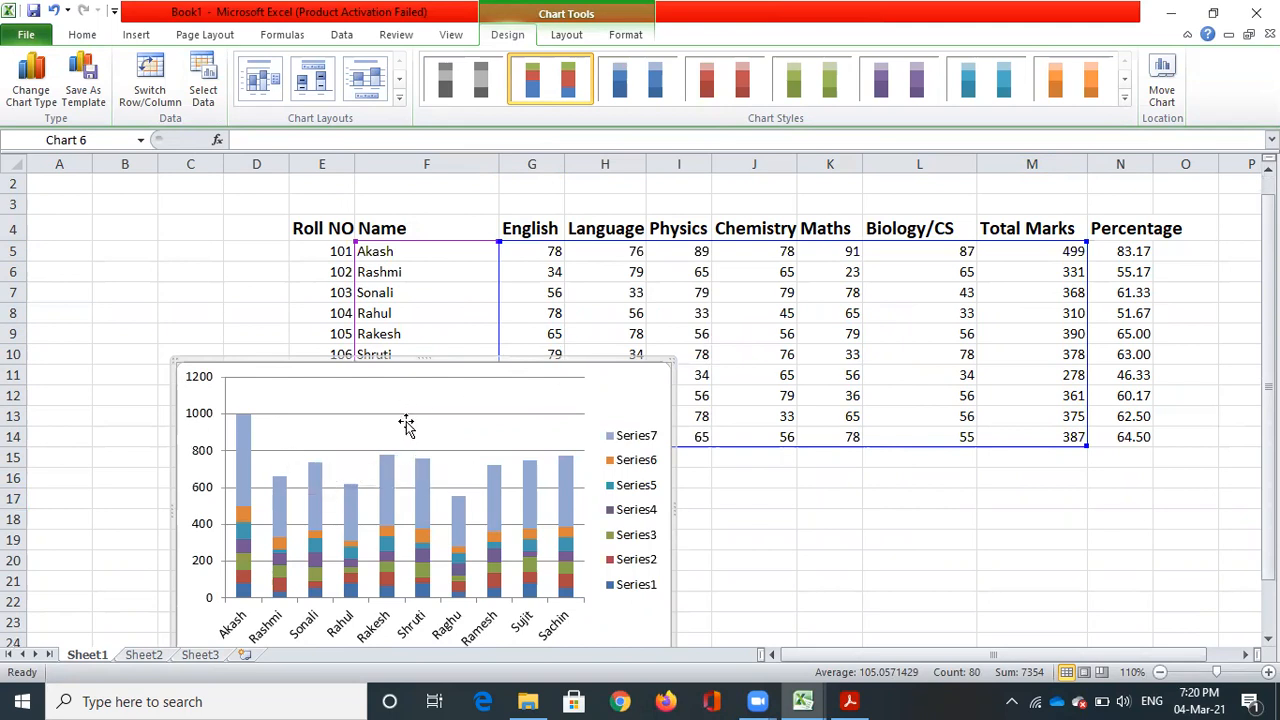
pyautogui.click(244, 421)
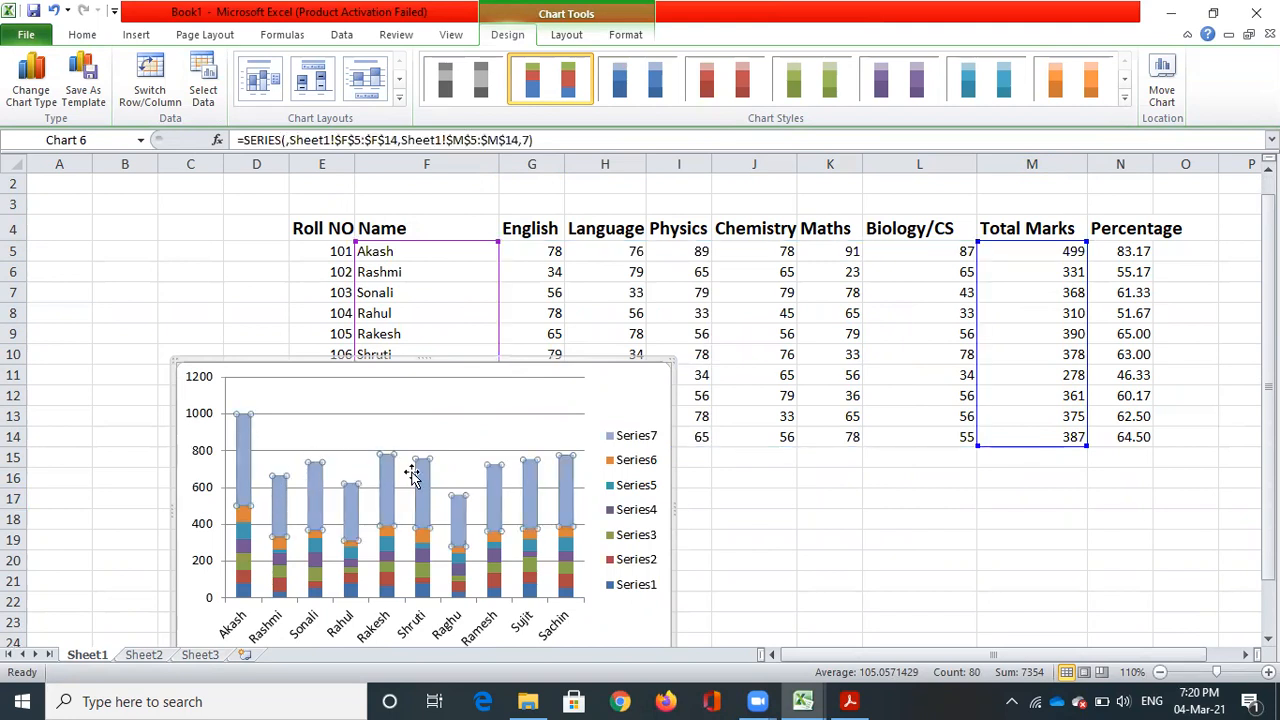
pyautogui.rightClick(247, 425)
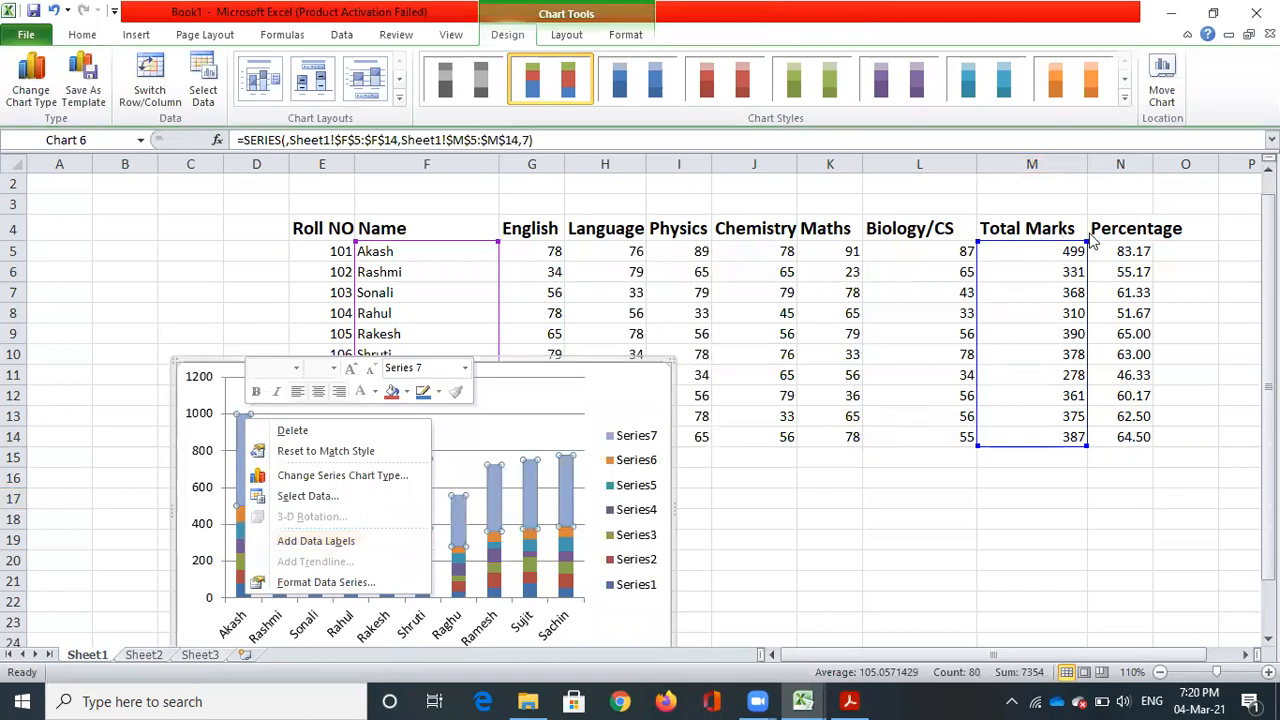
pyautogui.click(330, 545)
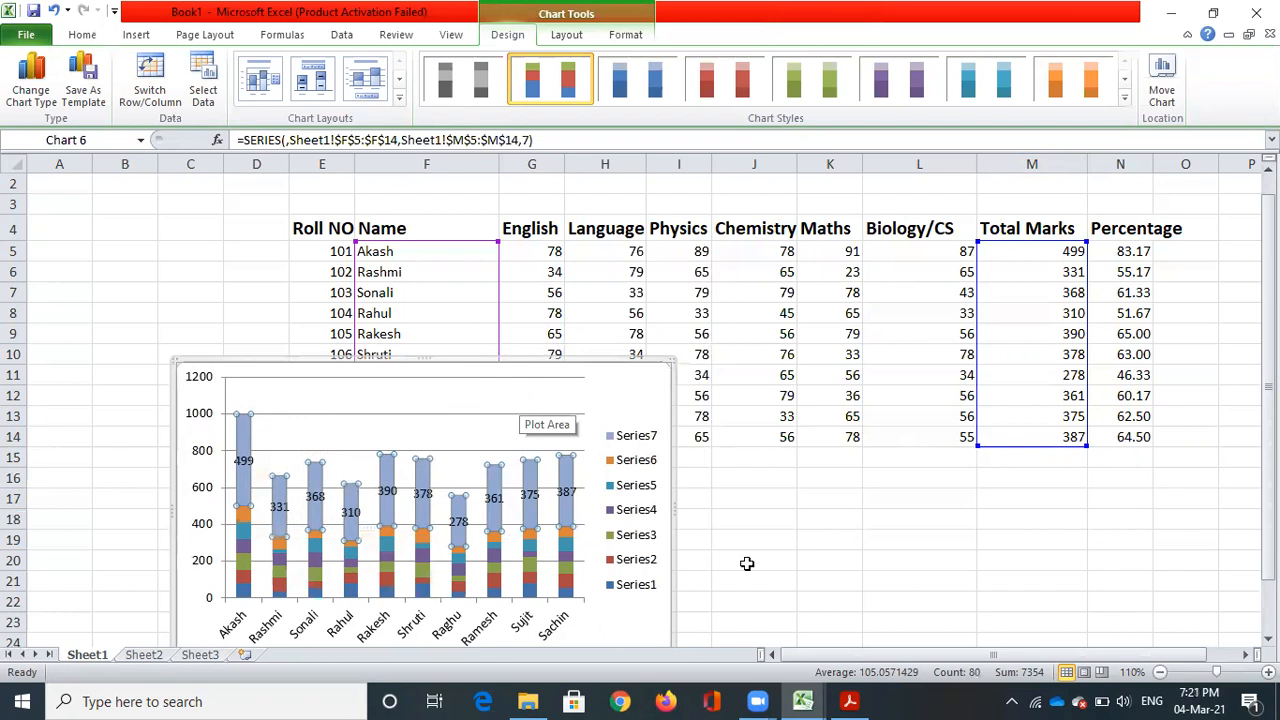
pyautogui.click(778, 533)
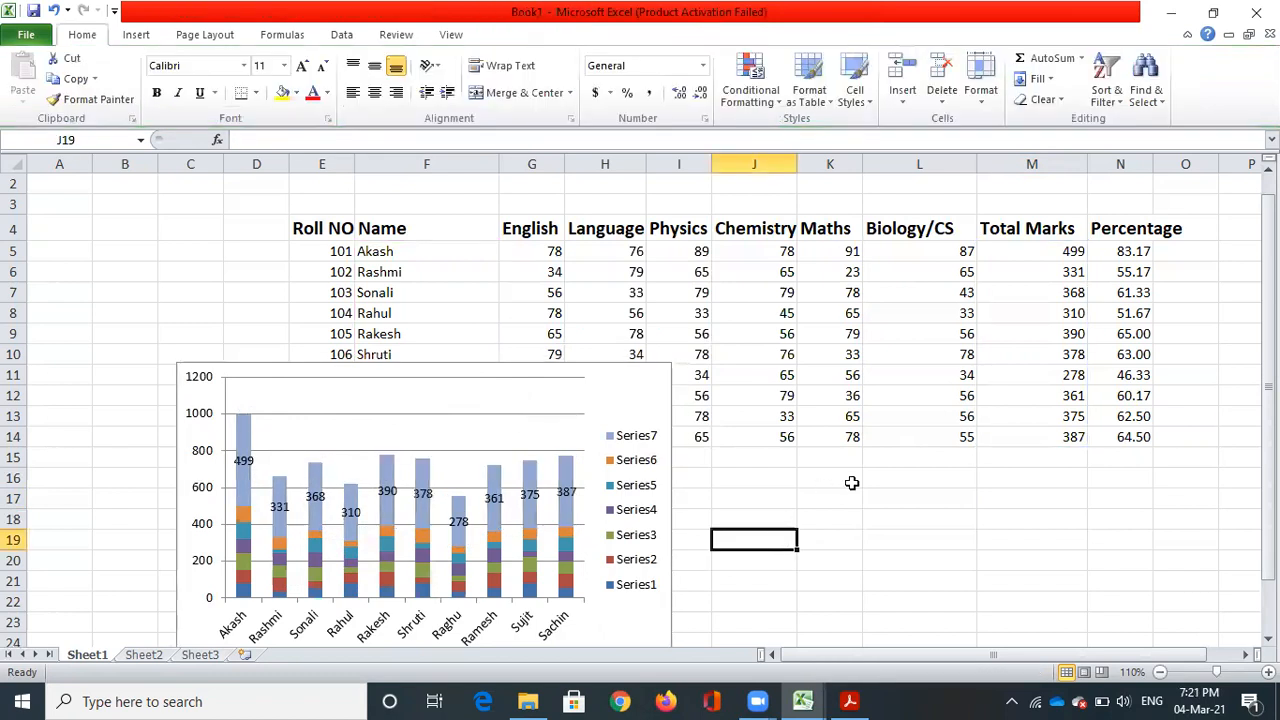
# Move the stacked column chart below the marks table, starting around row 15, and deselect it.
pyautogui.moveTo(1268, 303); pyautogui.dragTo(1268, 337)
pyautogui.click(617, 364)
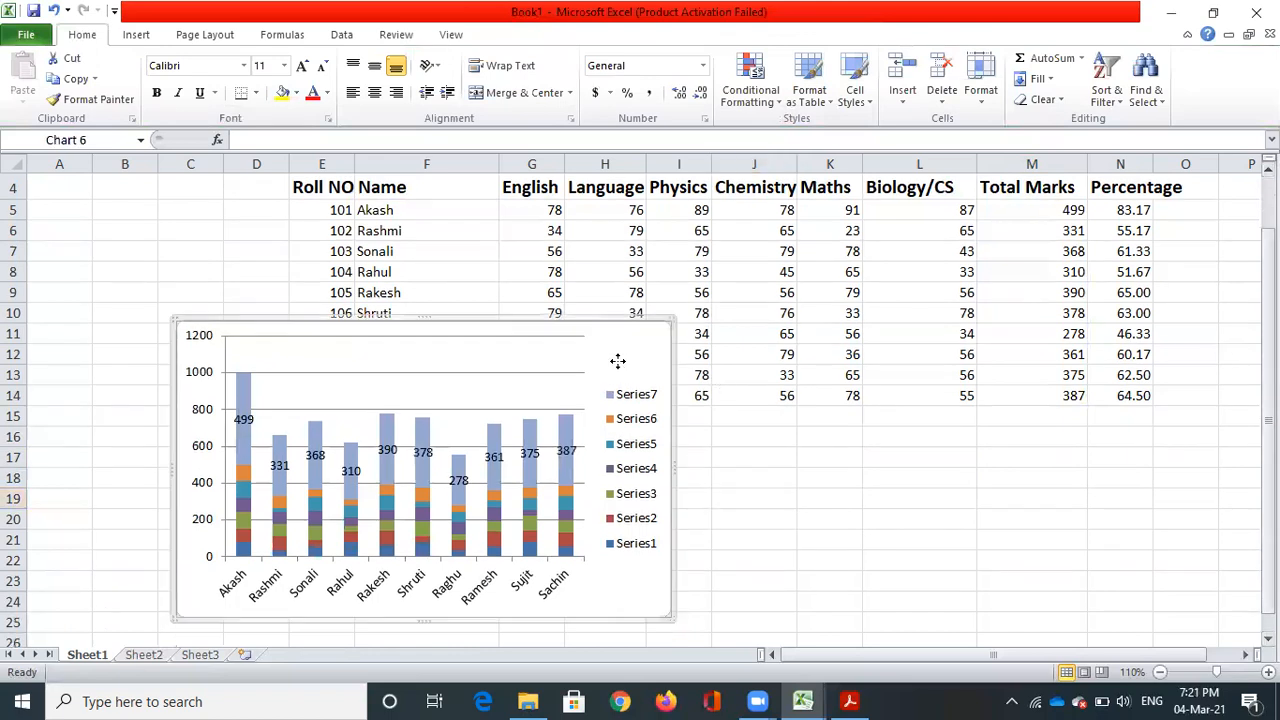
pyautogui.moveTo(582, 333); pyautogui.dragTo(476, 415)
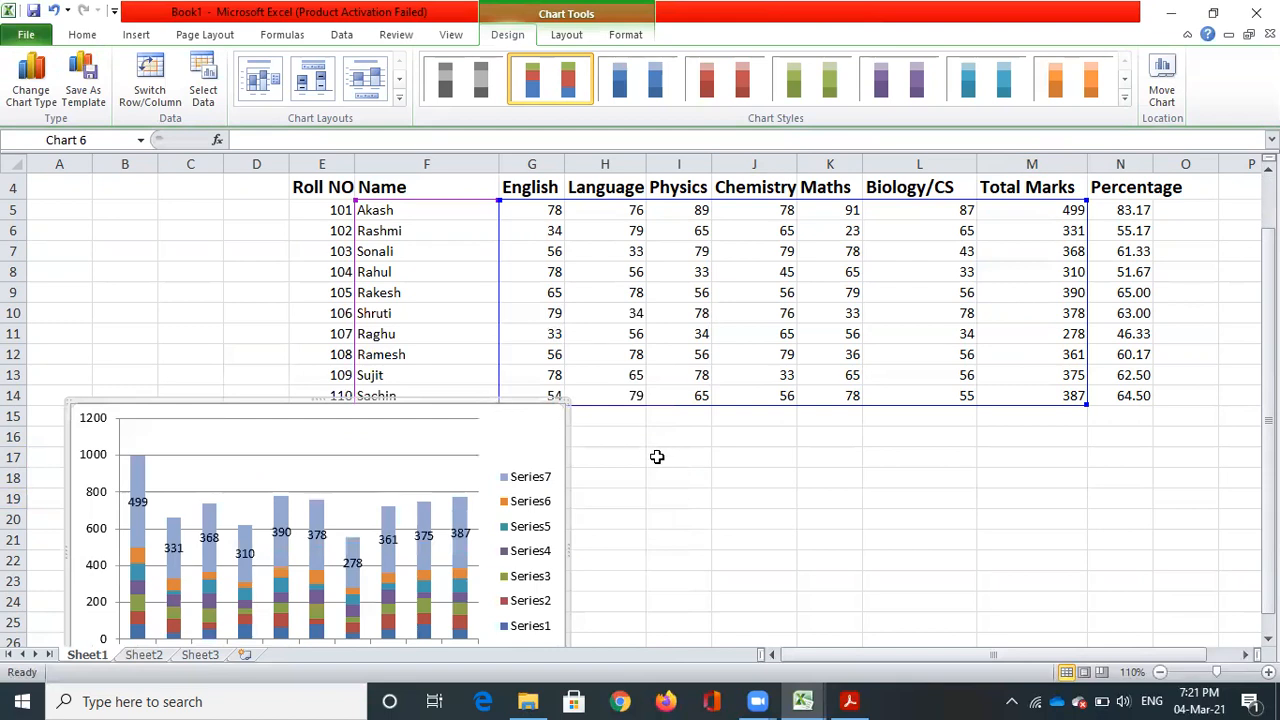
pyautogui.click(657, 457)
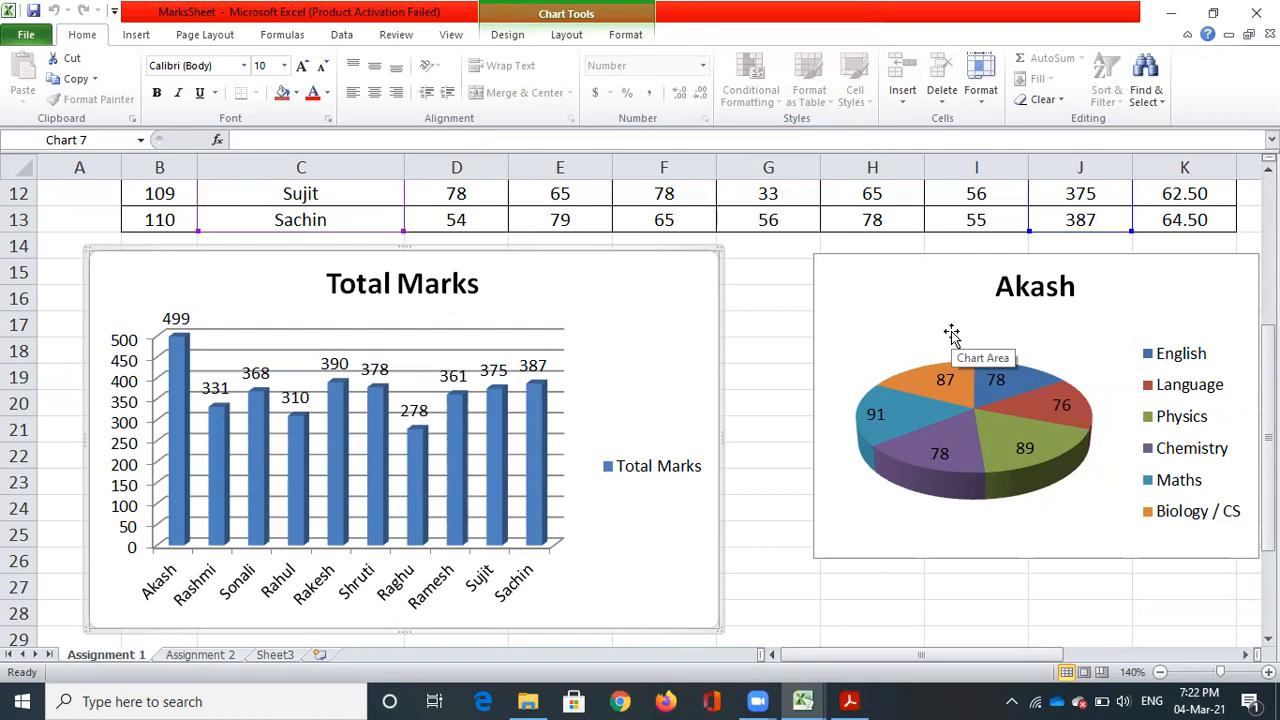
# Return to the Book1 workbook, insert a 2-D pie chart from F8:L8, and place it below the table beside the column chart.
pyautogui.hotkey('ctrl', 'Tab')
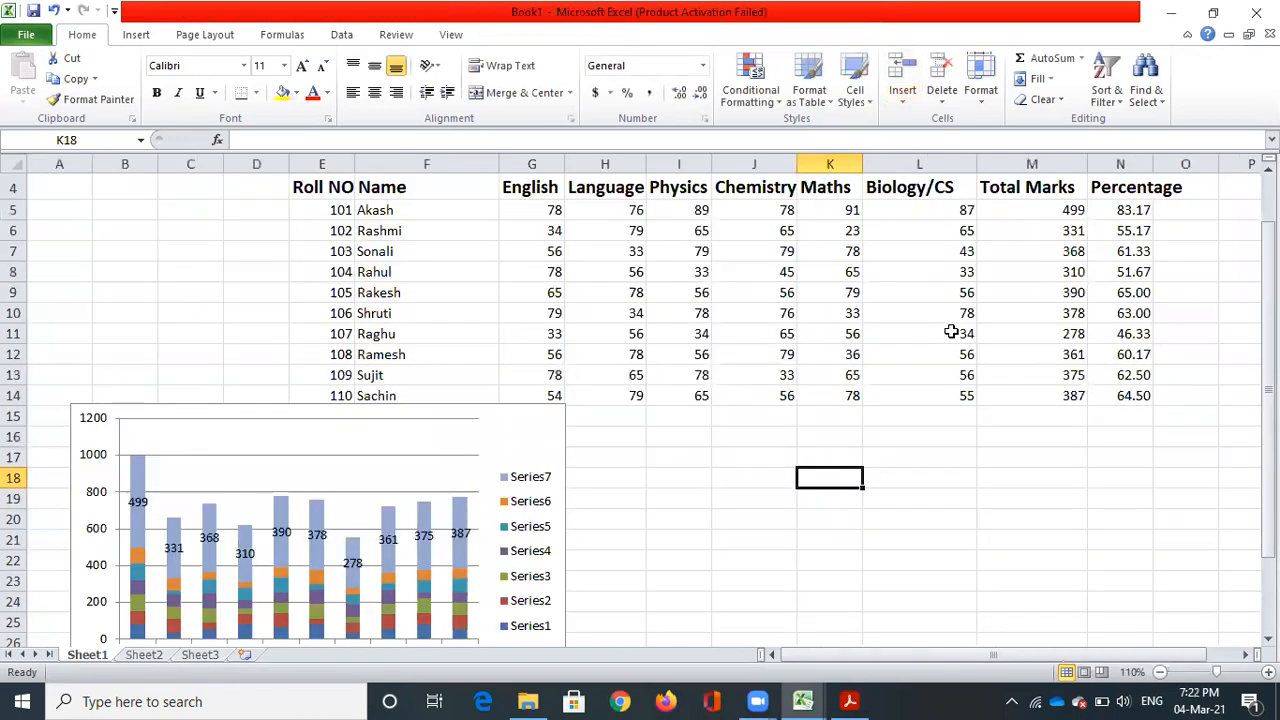
pyautogui.click(394, 272)
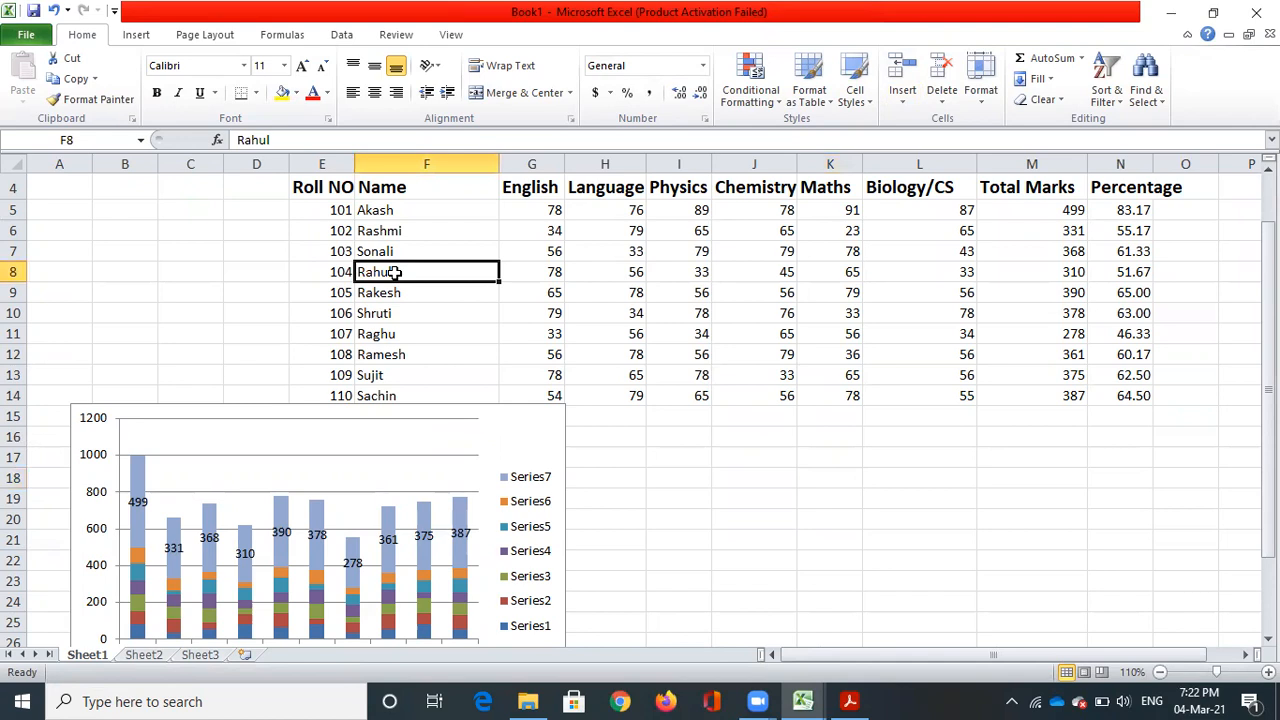
pyautogui.moveTo(394, 272); pyautogui.dragTo(912, 274)
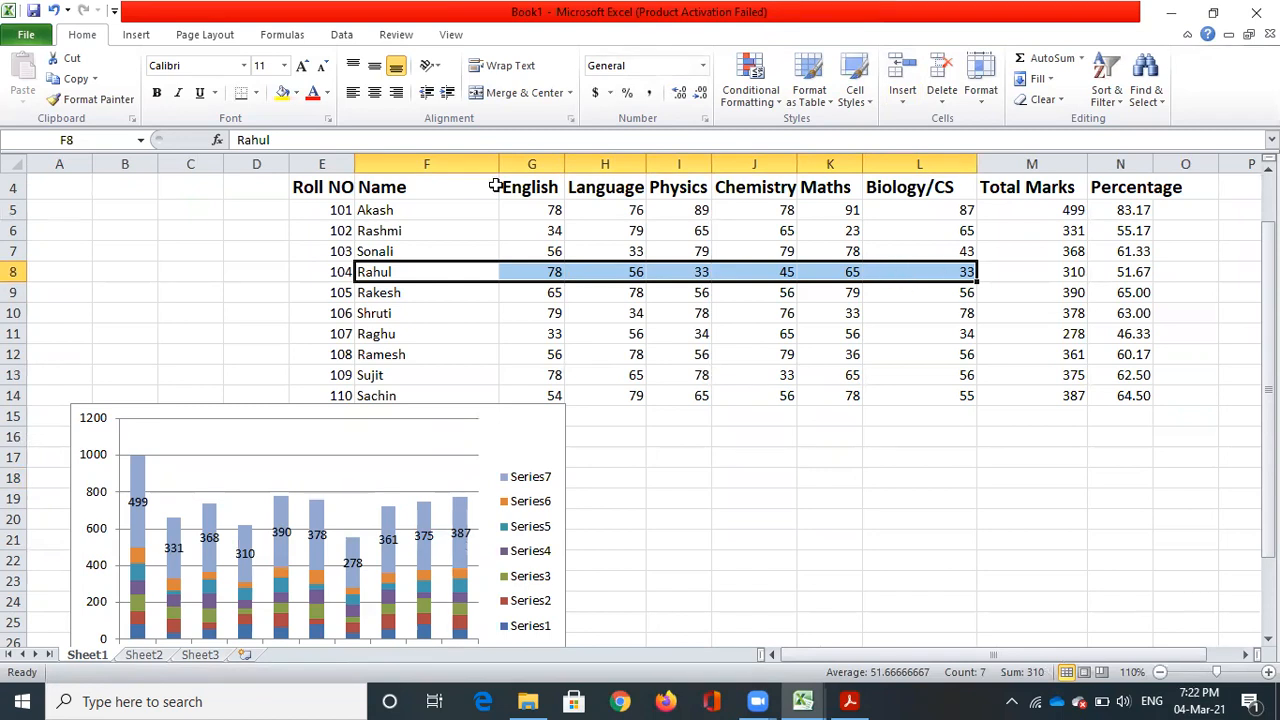
pyautogui.click(137, 35)
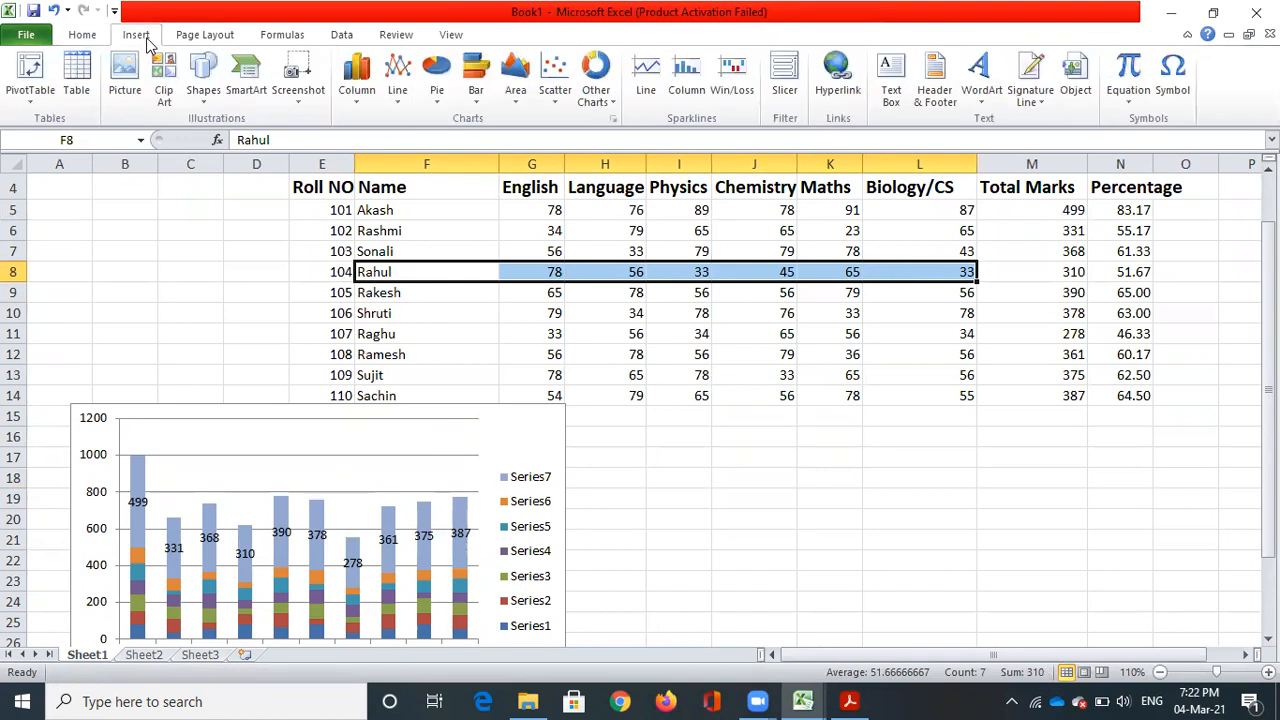
pyautogui.click(439, 107)
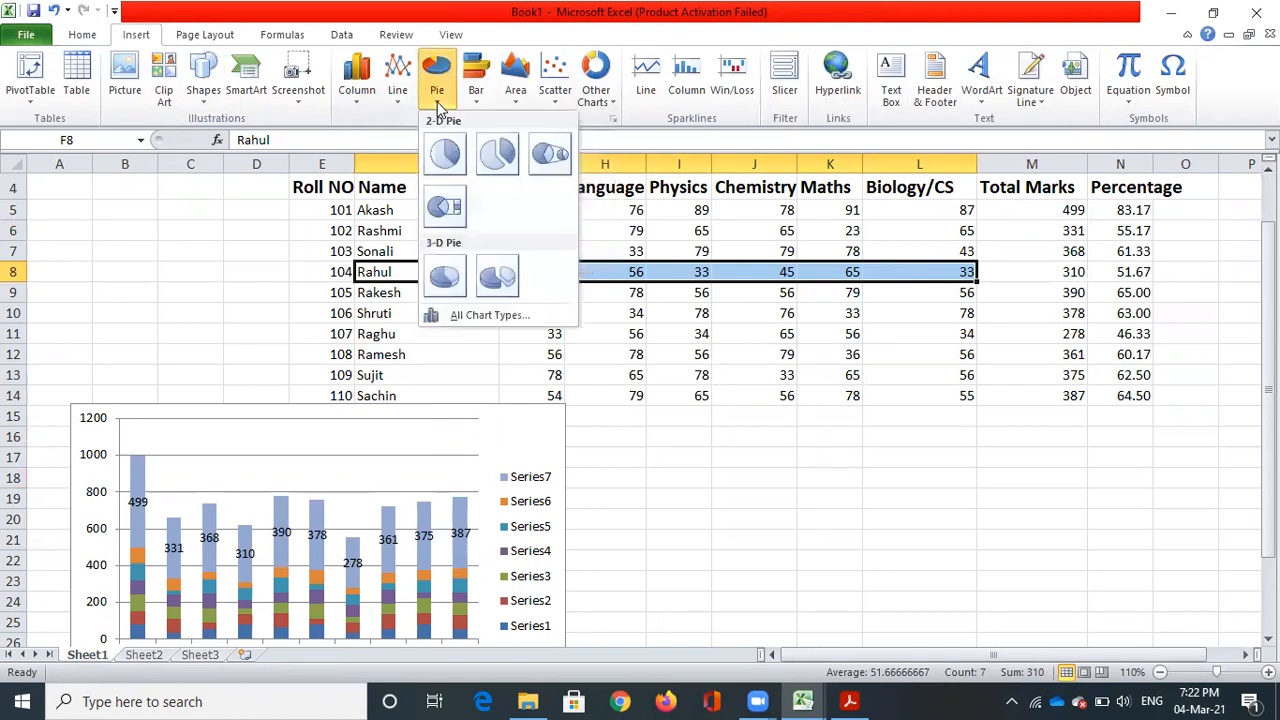
pyautogui.click(447, 153)
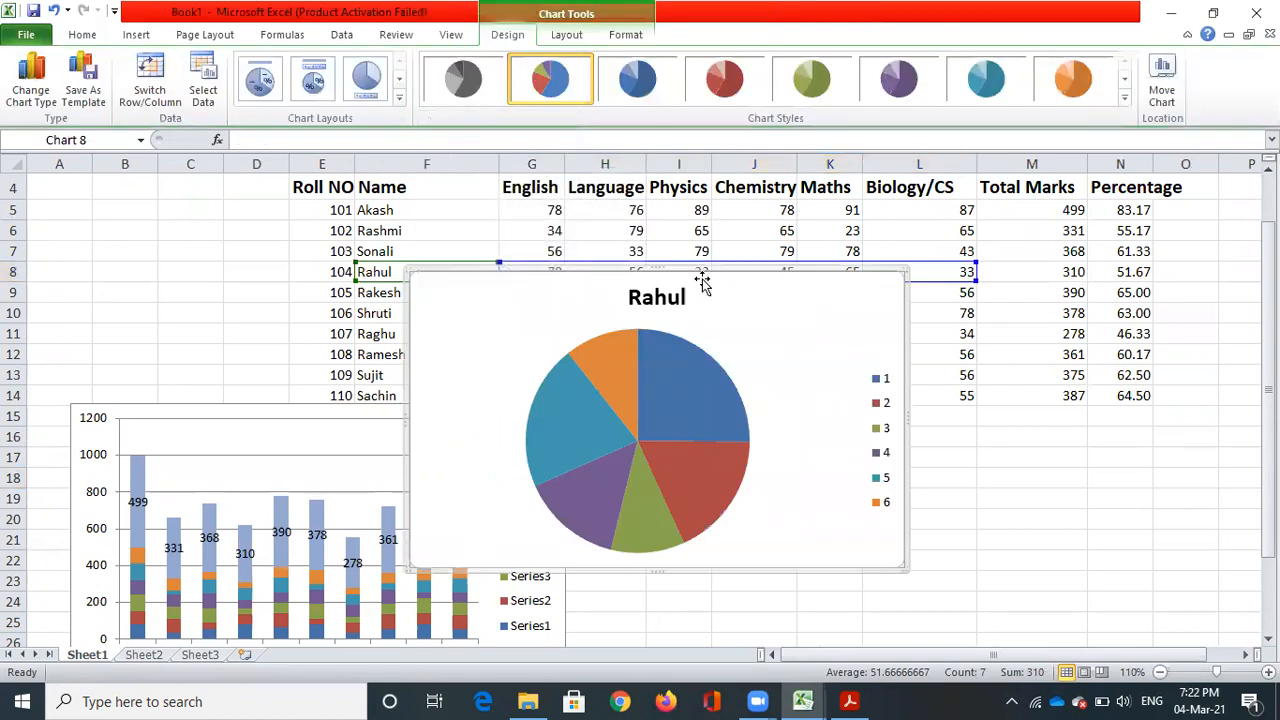
pyautogui.moveTo(762, 290); pyautogui.dragTo(997, 457)
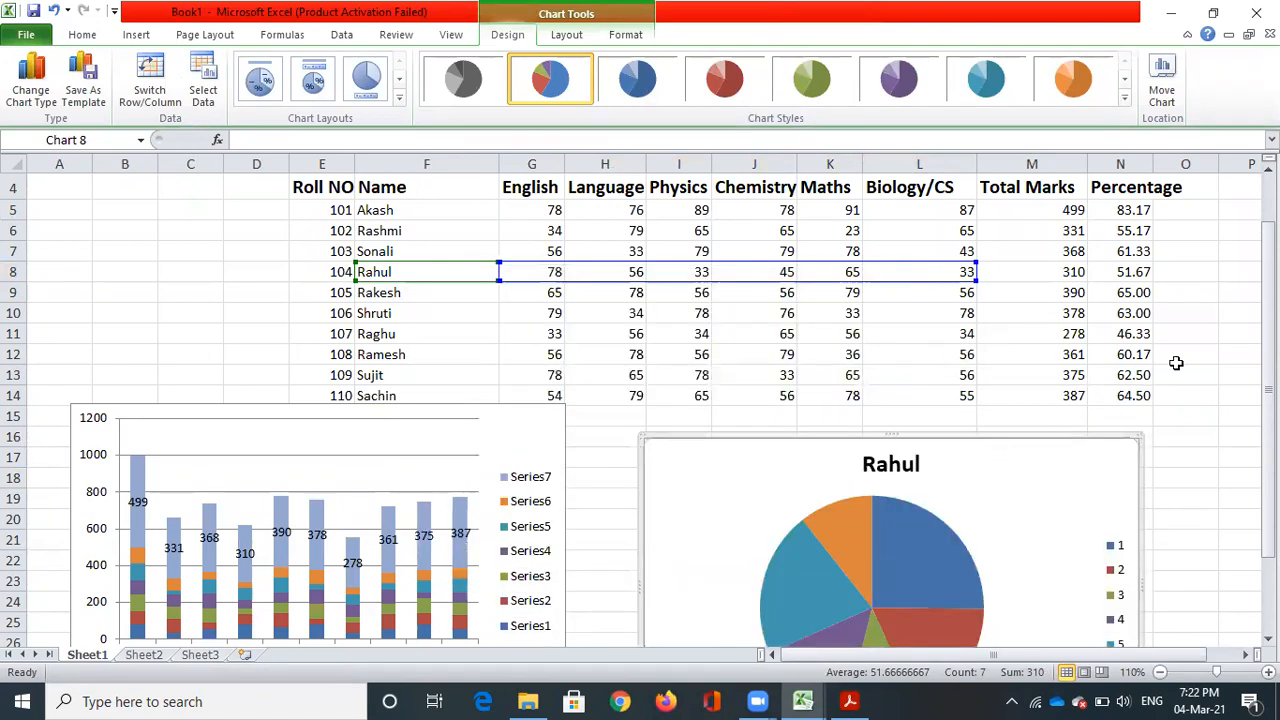
# Add data labels to the slices of the pie chart, then deselect the series.
pyautogui.moveTo(1268, 300); pyautogui.dragTo(1268, 300)
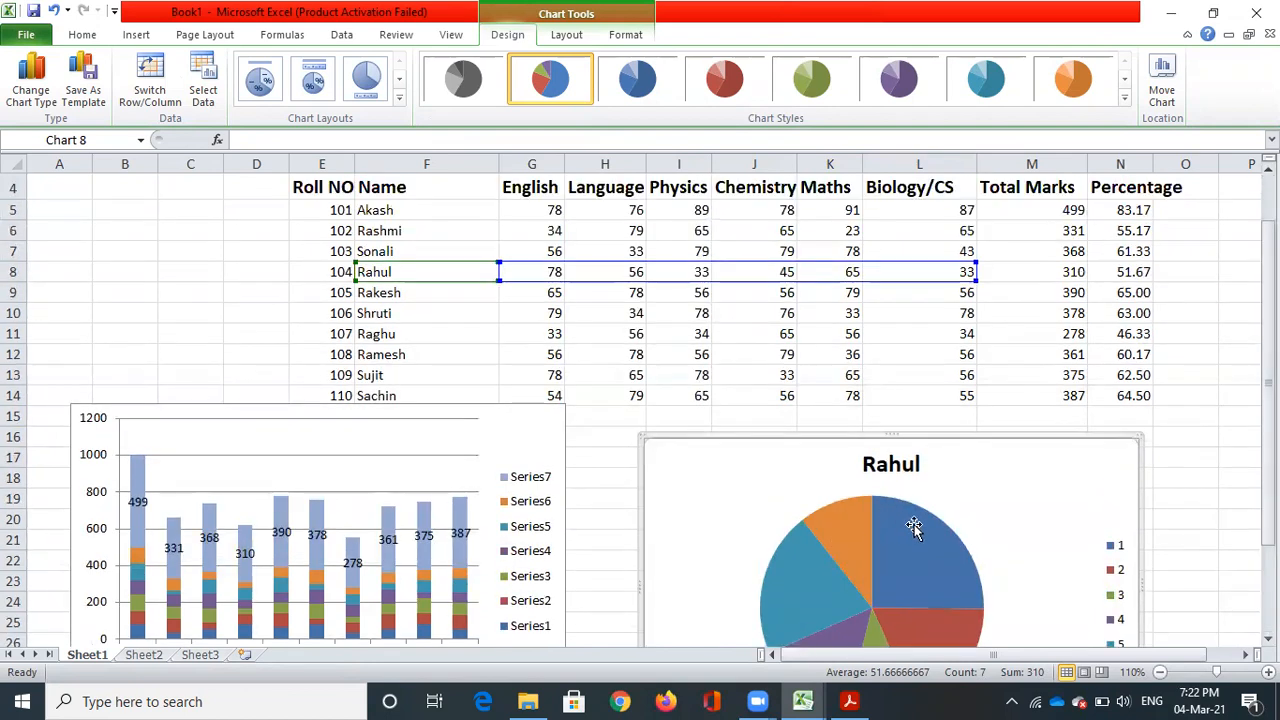
pyautogui.click(847, 546)
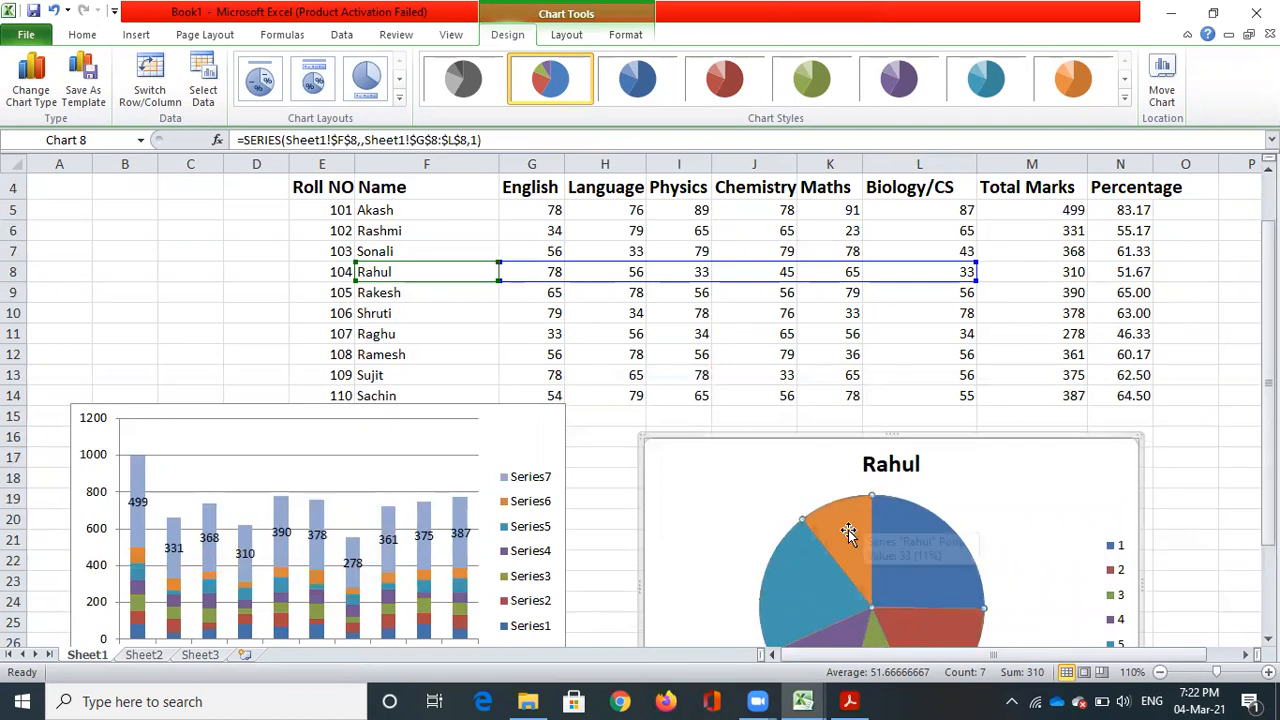
pyautogui.rightClick(847, 532)
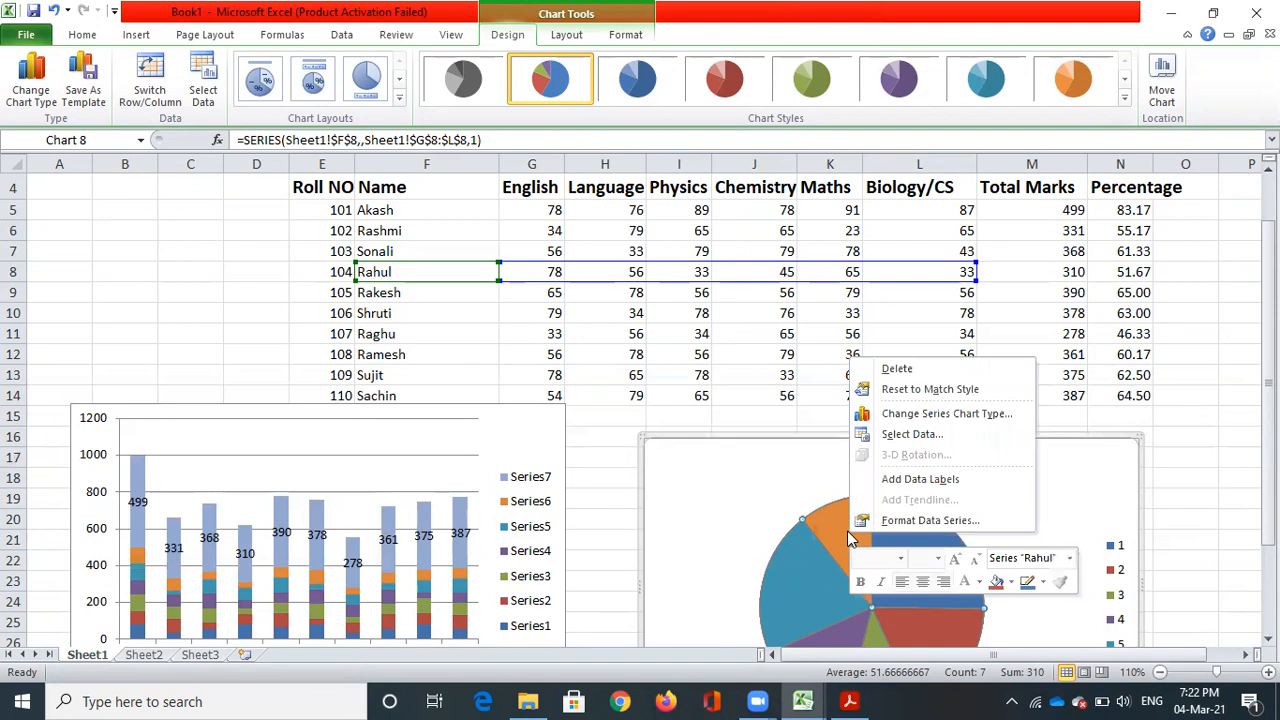
pyautogui.click(910, 479)
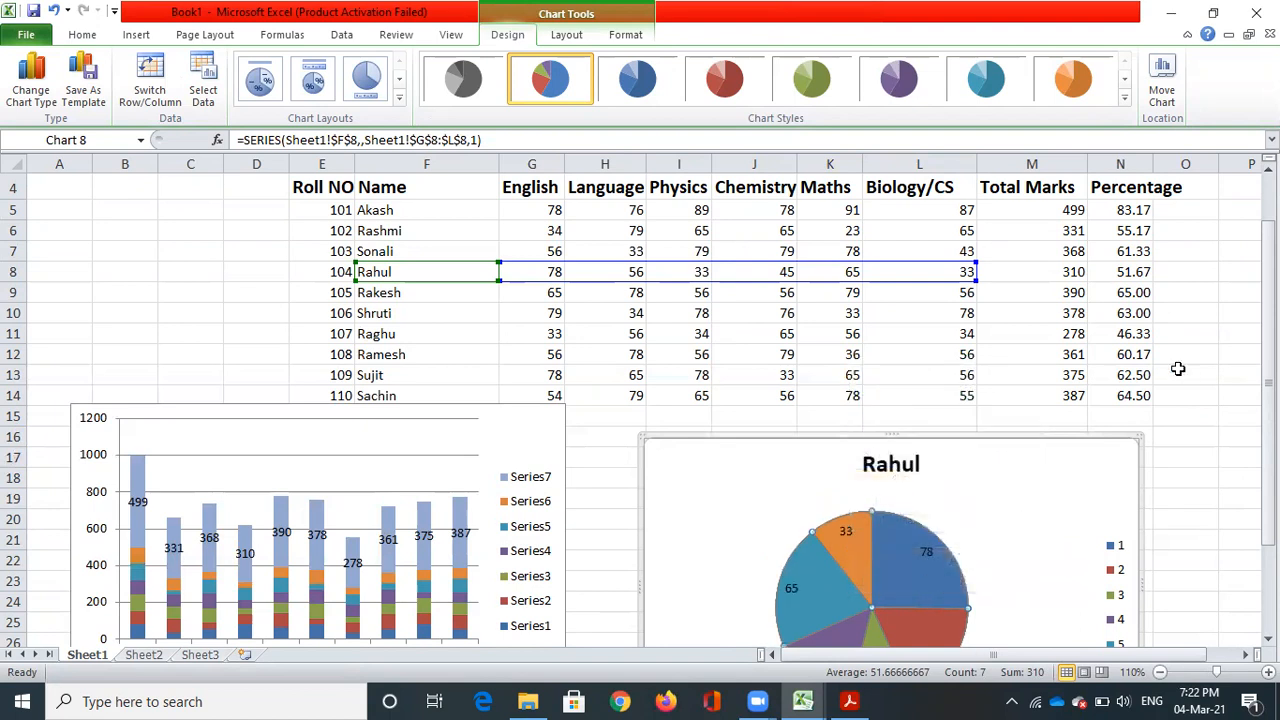
pyautogui.moveTo(1268, 294)
pyautogui.mouseDown()
pyautogui.moveTo(1268, 337)
pyautogui.moveTo(1268, 295)
pyautogui.mouseUp()
pyautogui.moveTo(918, 572)
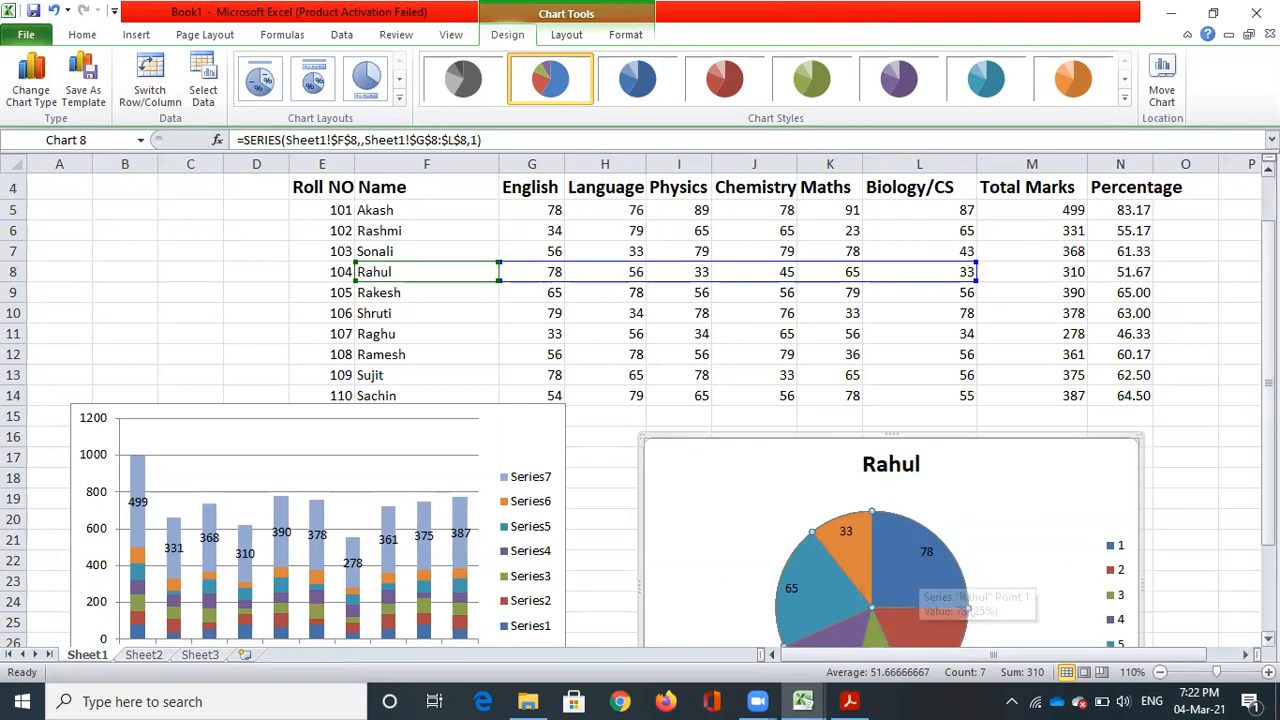
pyautogui.moveTo(1268, 300); pyautogui.dragTo(1268, 314)
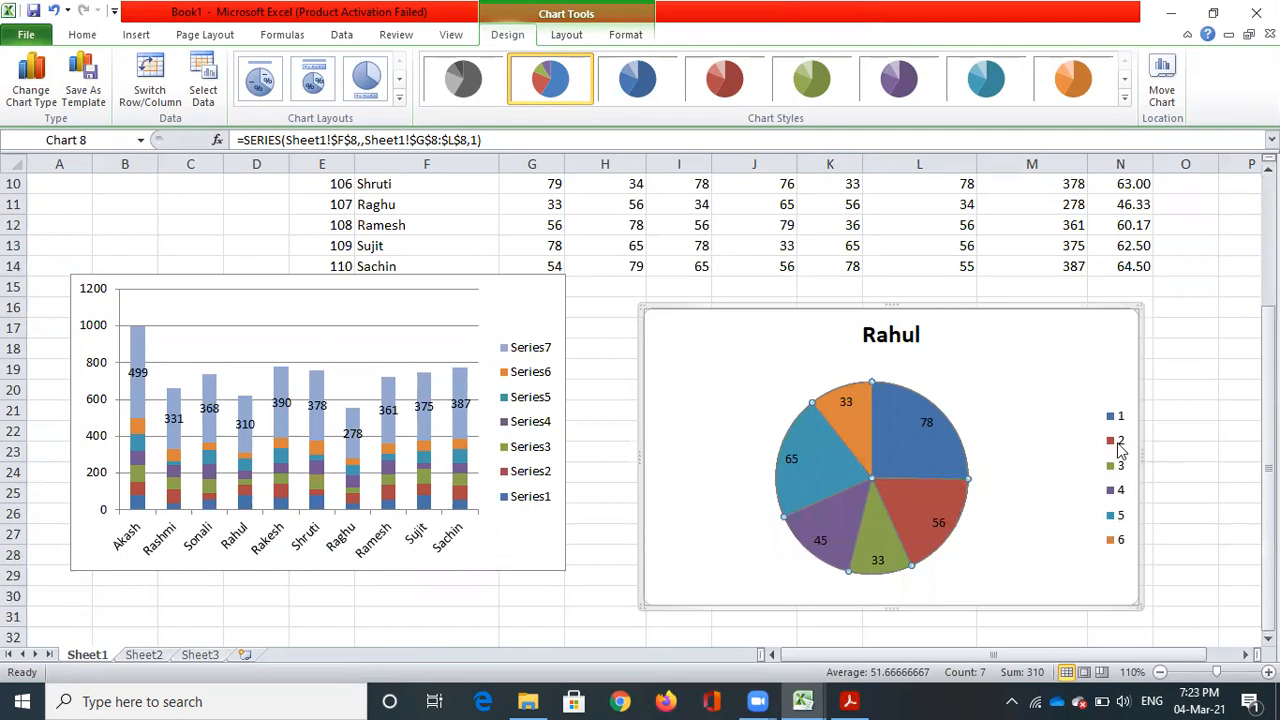
pyautogui.click(1062, 418)
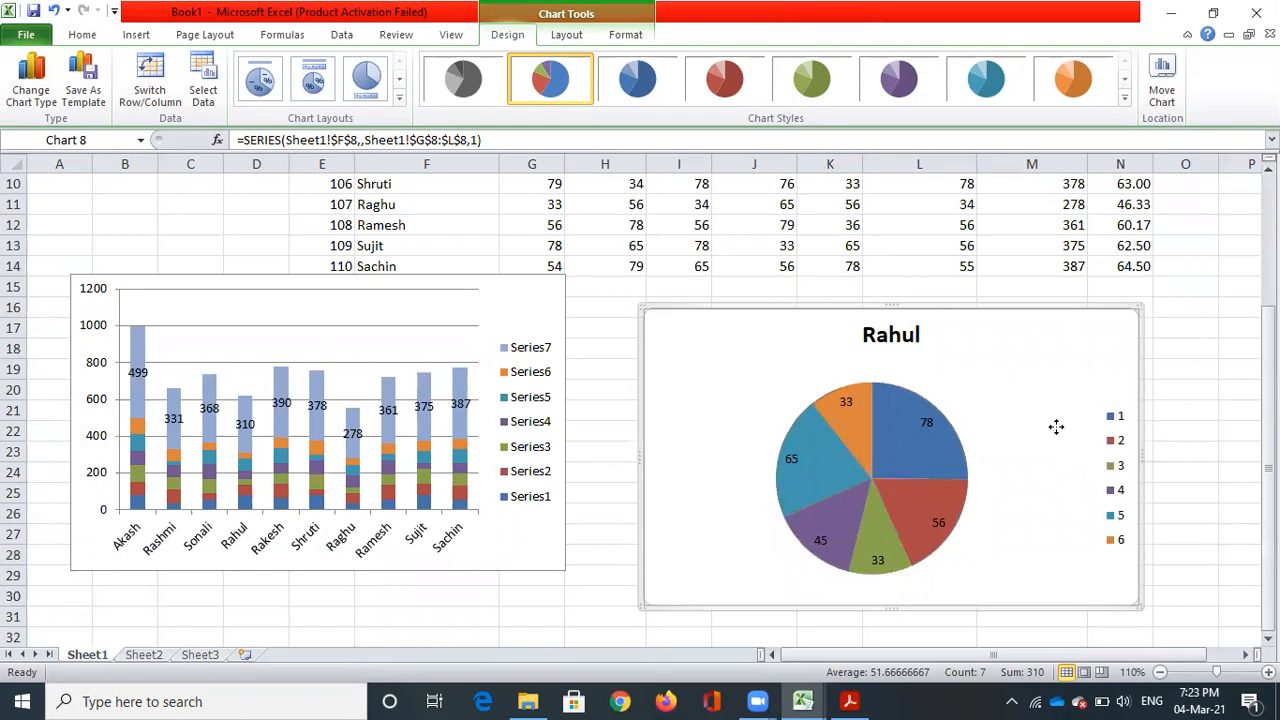
# Set the pie chart's category axis labels to the subject headings in G4:L4 so the legend uses subject names.
pyautogui.click(1112, 432)
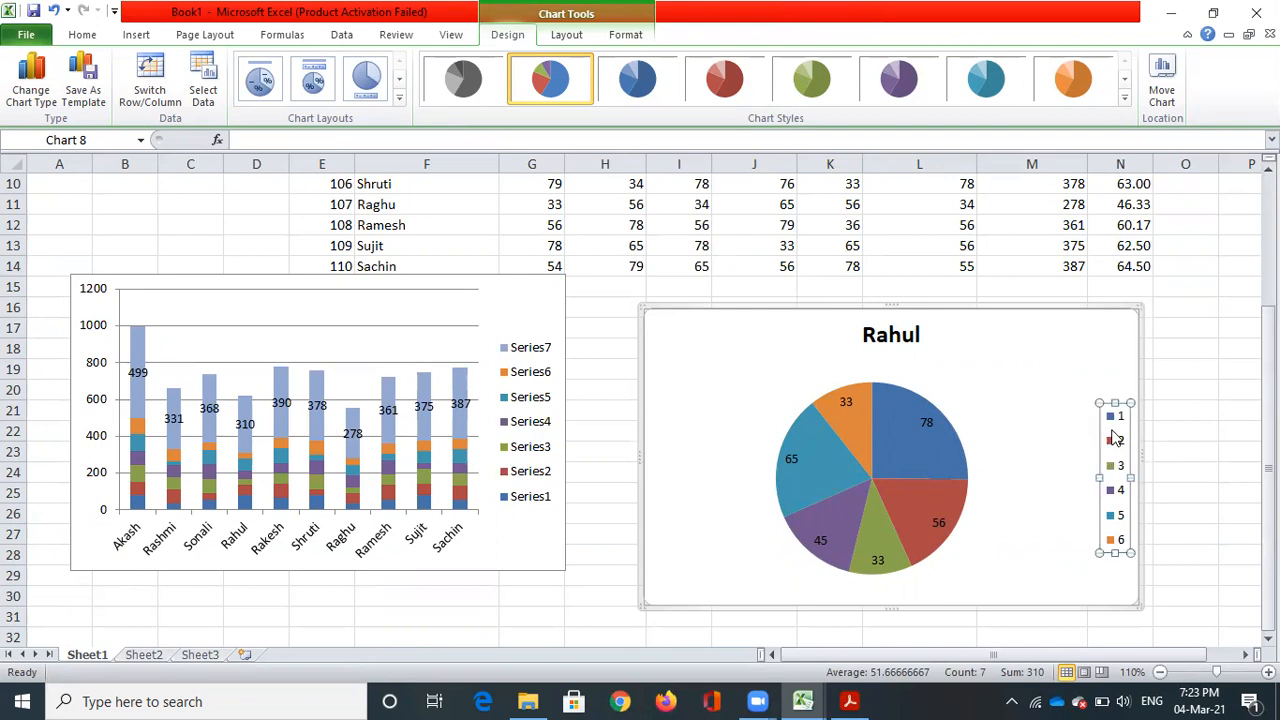
pyautogui.rightClick(1114, 436)
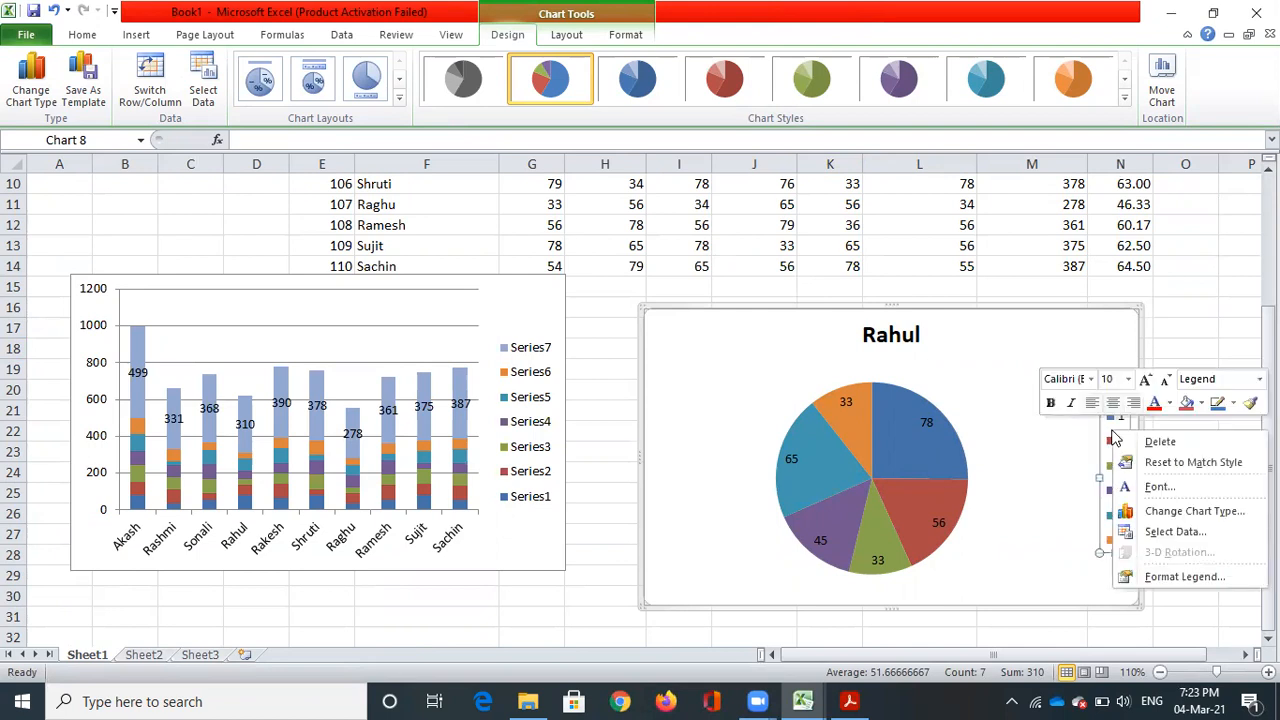
pyautogui.click(1163, 533)
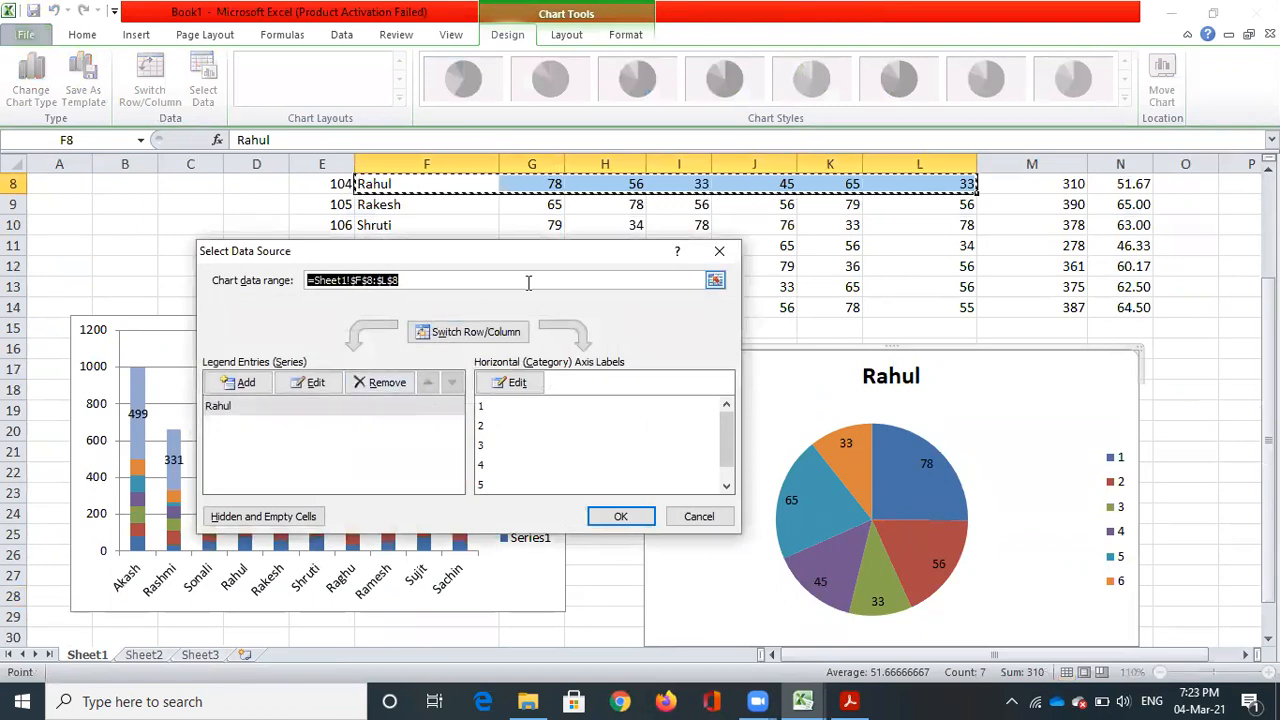
pyautogui.click(517, 383)
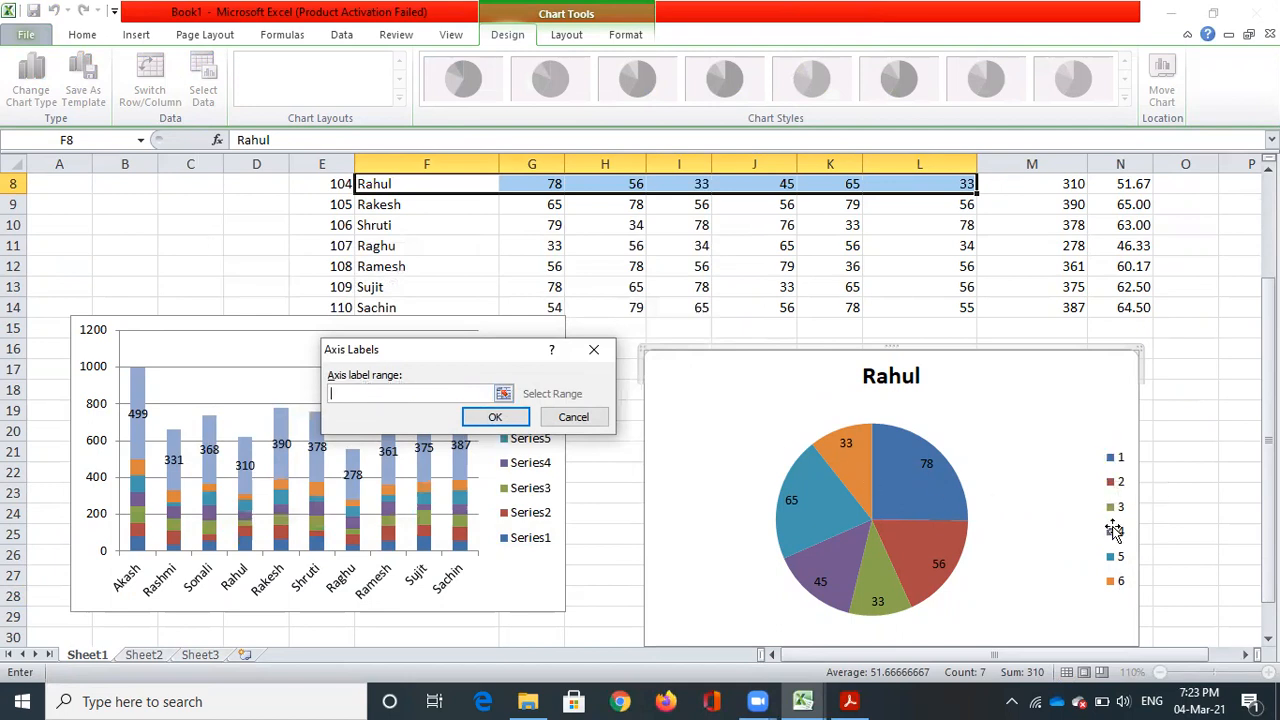
pyautogui.moveTo(1268, 390); pyautogui.dragTo(1268, 335)
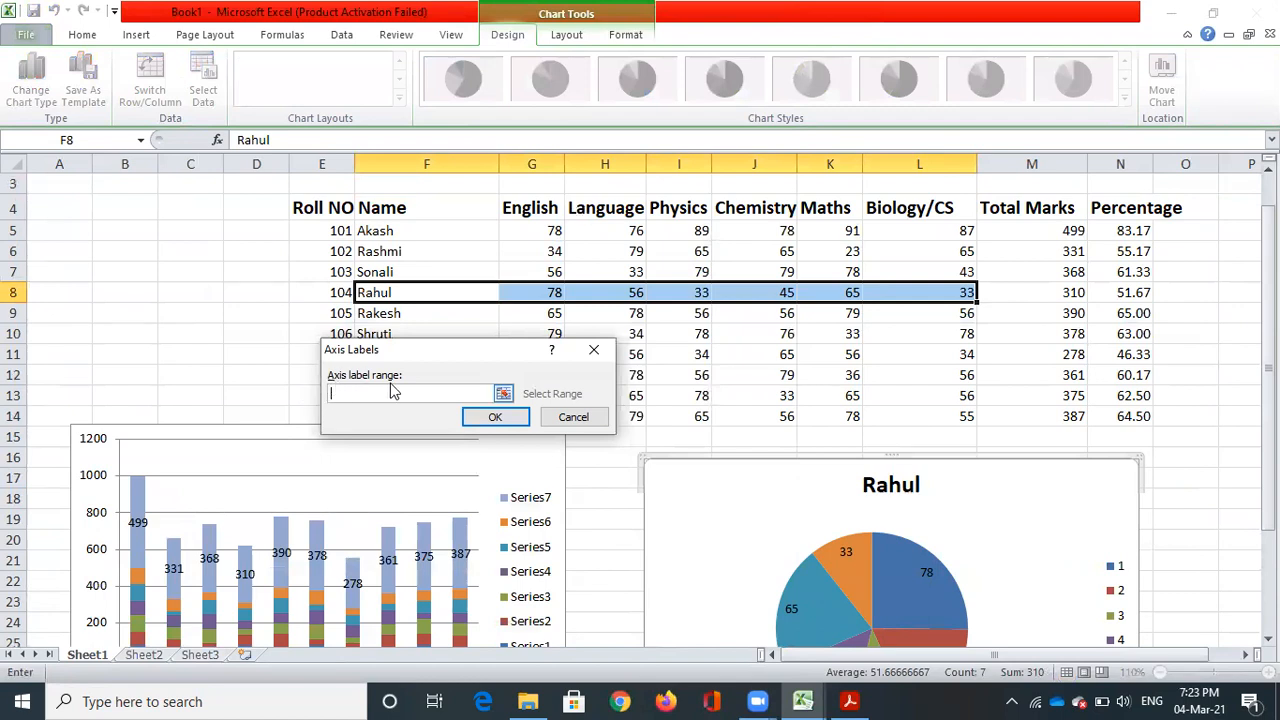
pyautogui.moveTo(522, 210); pyautogui.dragTo(943, 207)
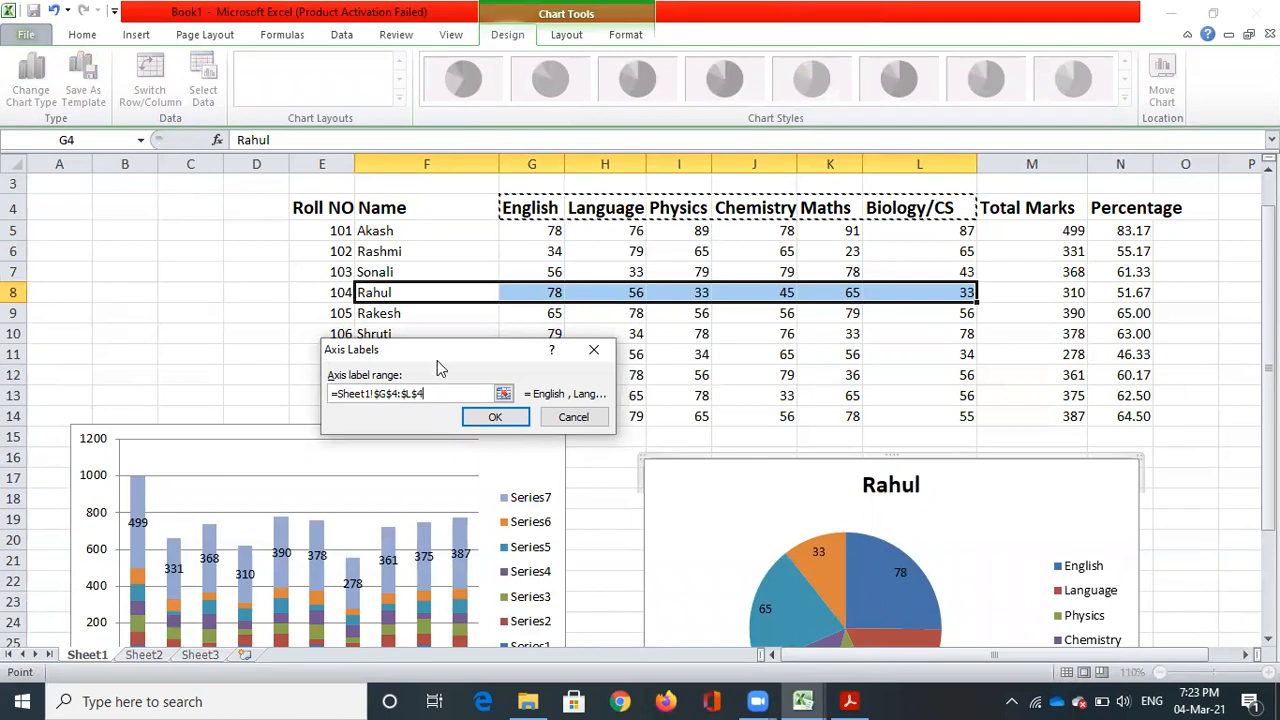
pyautogui.click(493, 419)
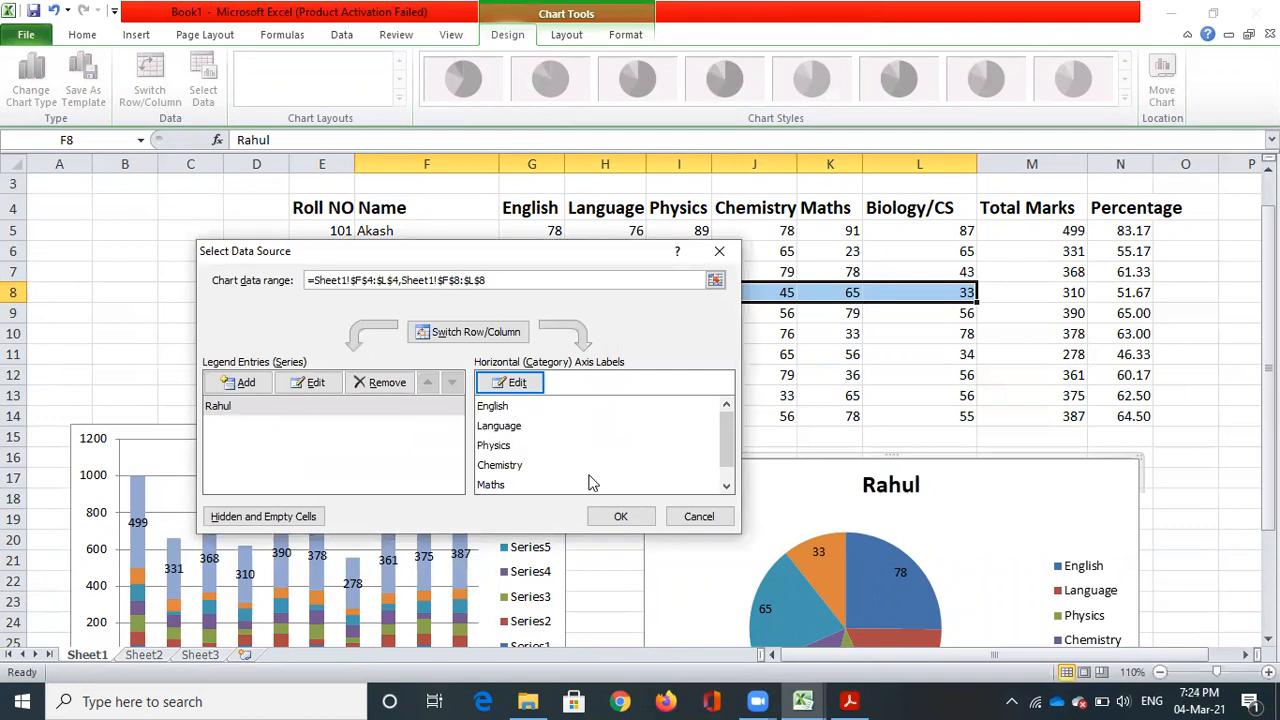
pyautogui.click(620, 517)
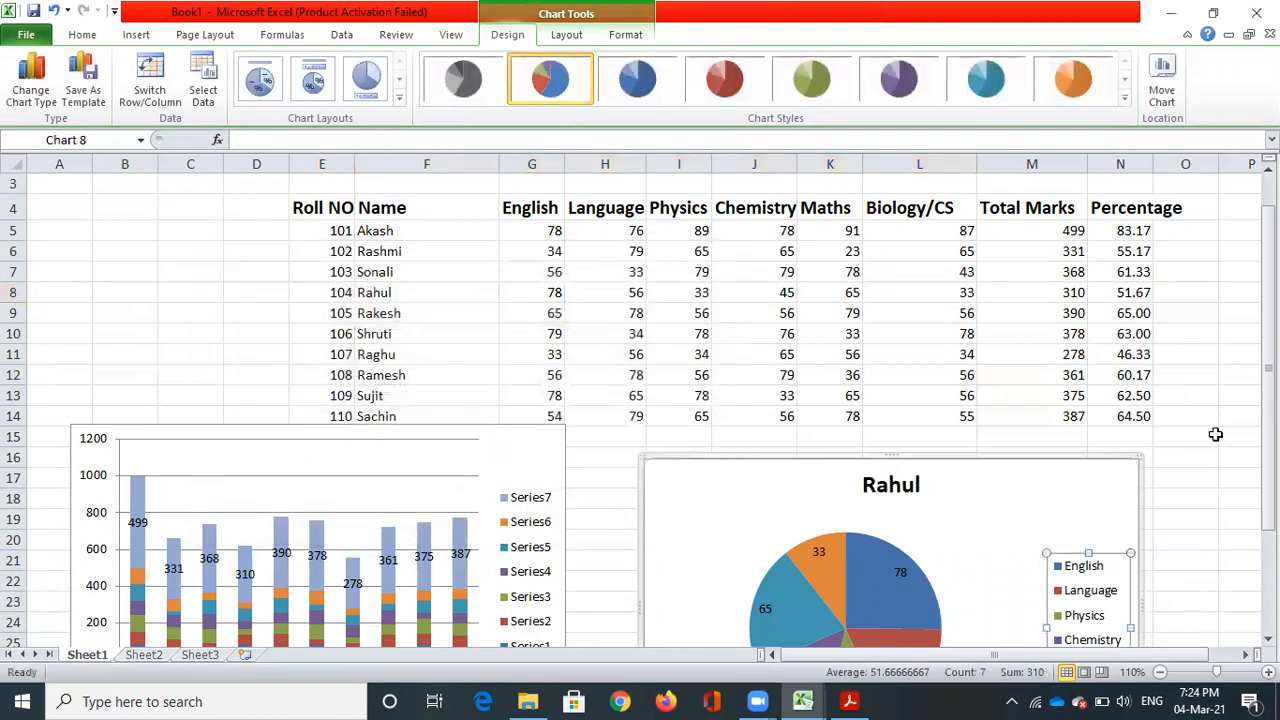
pyautogui.scroll(-2, 1200, 390)
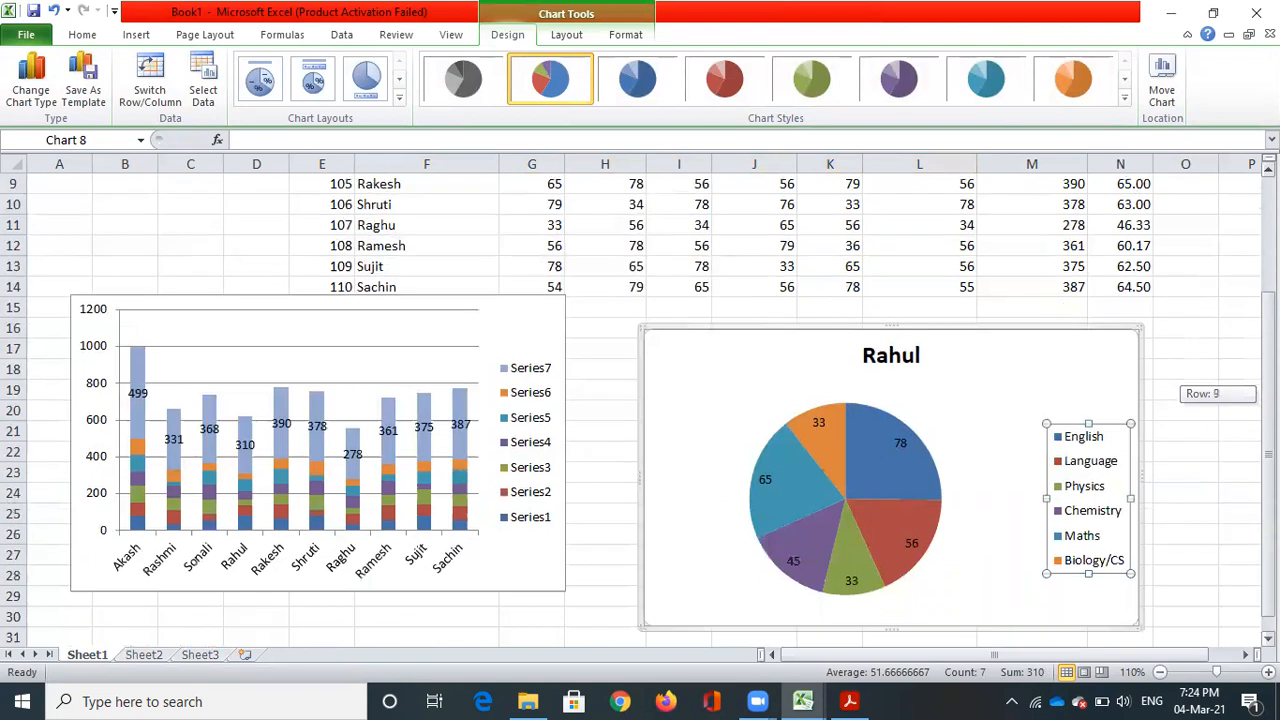
pyautogui.click(983, 404)
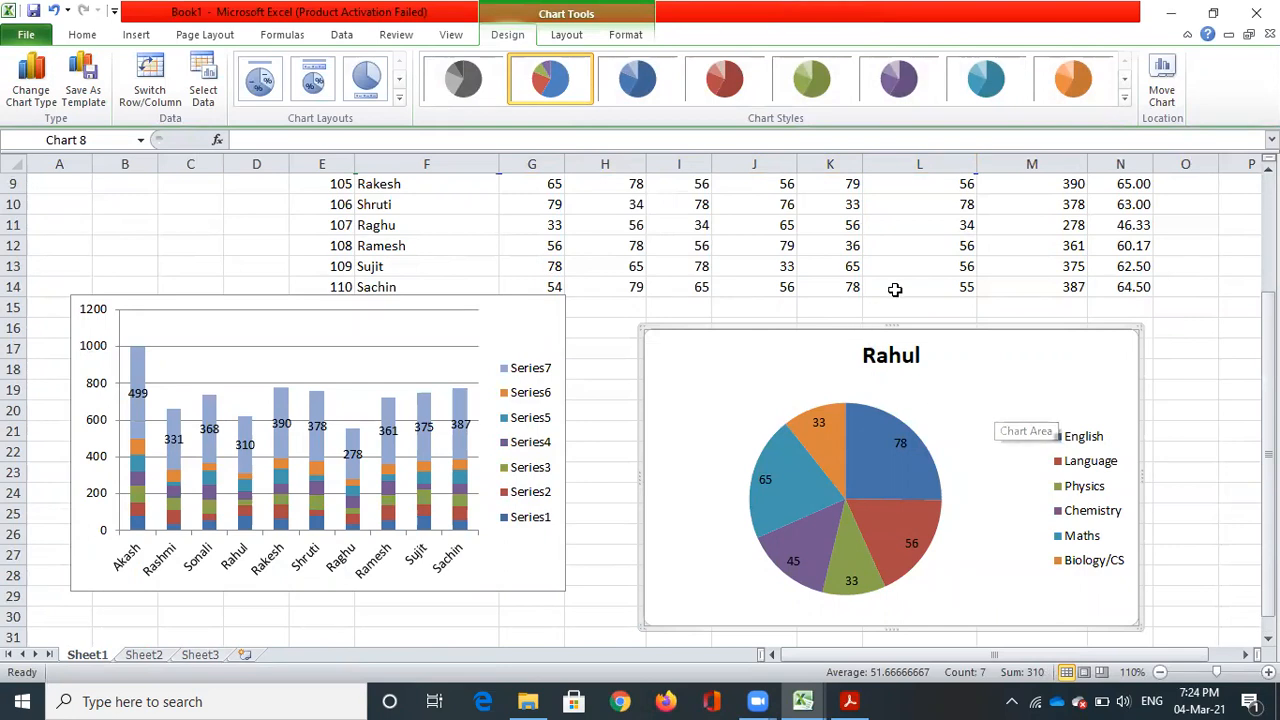
pyautogui.scroll(3, 846, 394)
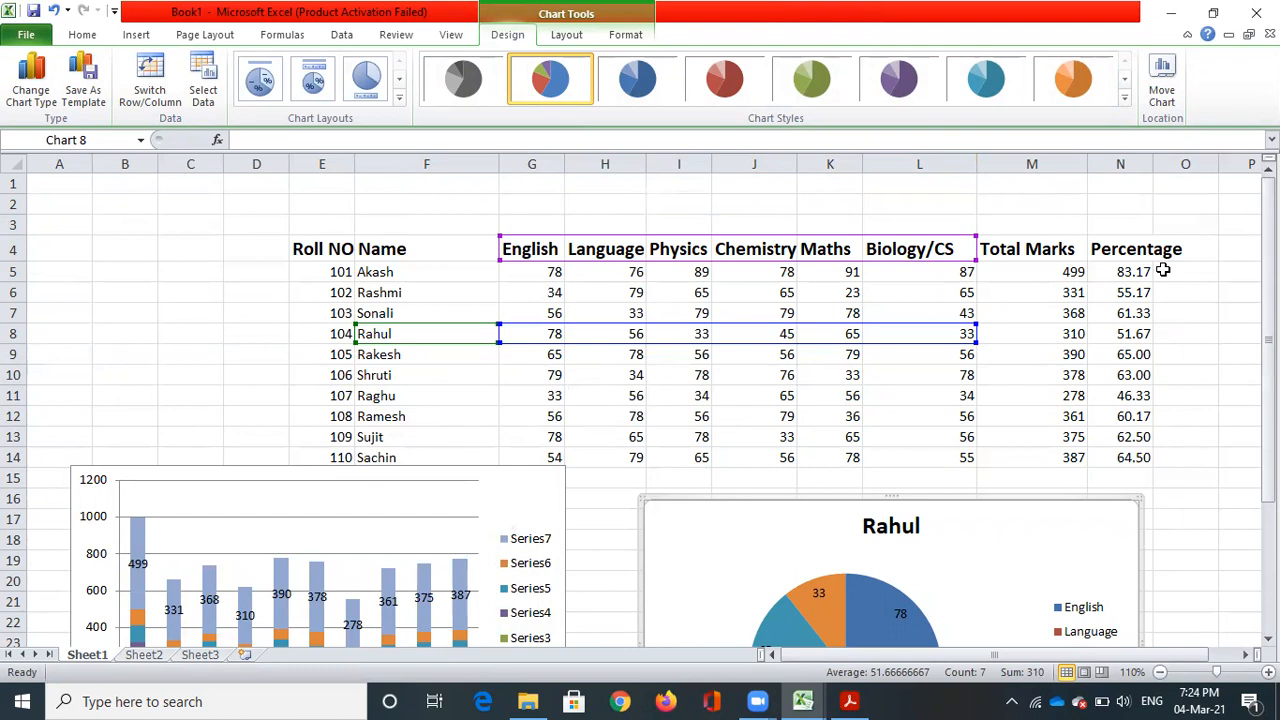
pyautogui.moveTo(1268, 300); pyautogui.dragTo(1268, 320)
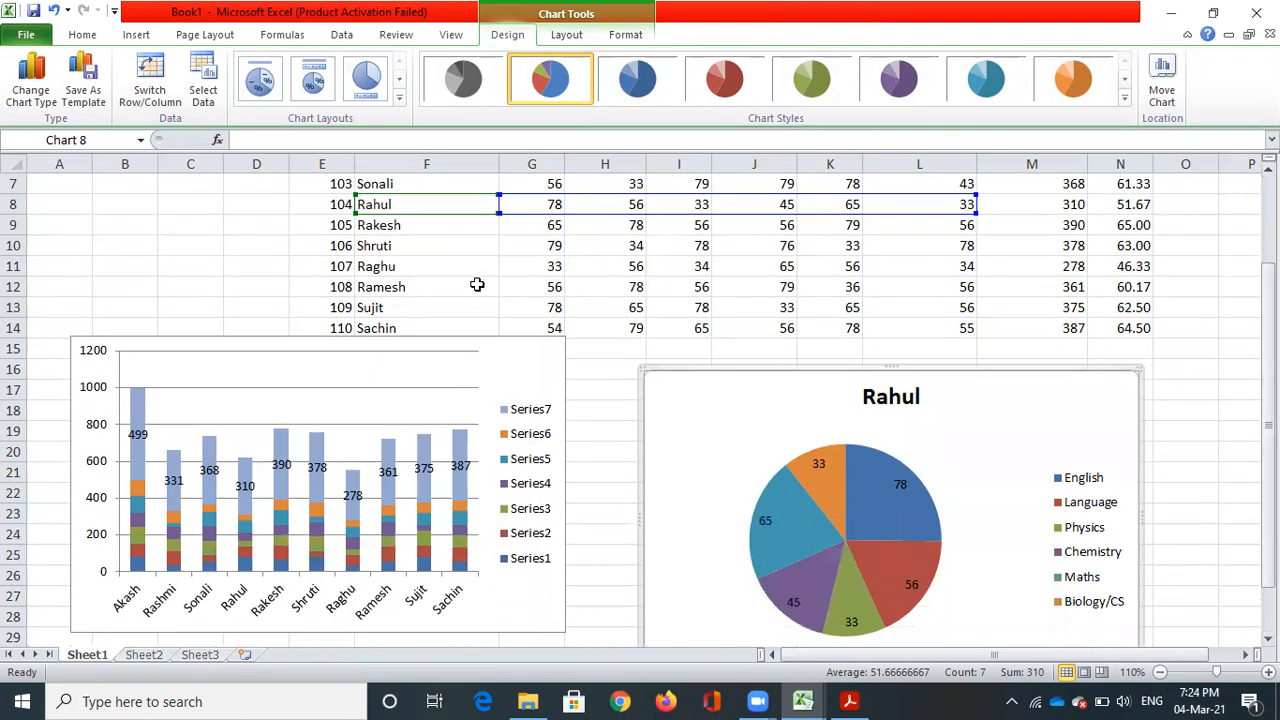